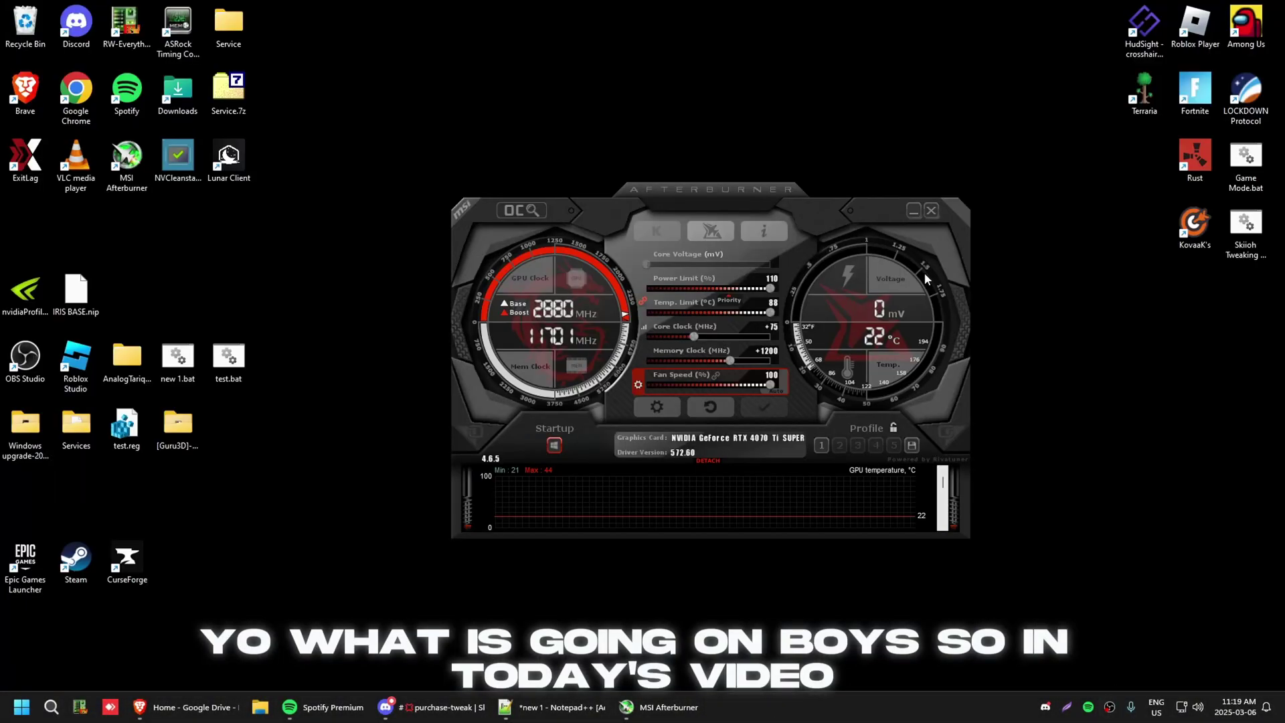
Step: Send Afterburner to the tray, then open and close NVIDIA Control Panel from the desktop menu
left_click(914, 214)
right_click(458, 331)
left_click(572, 417)
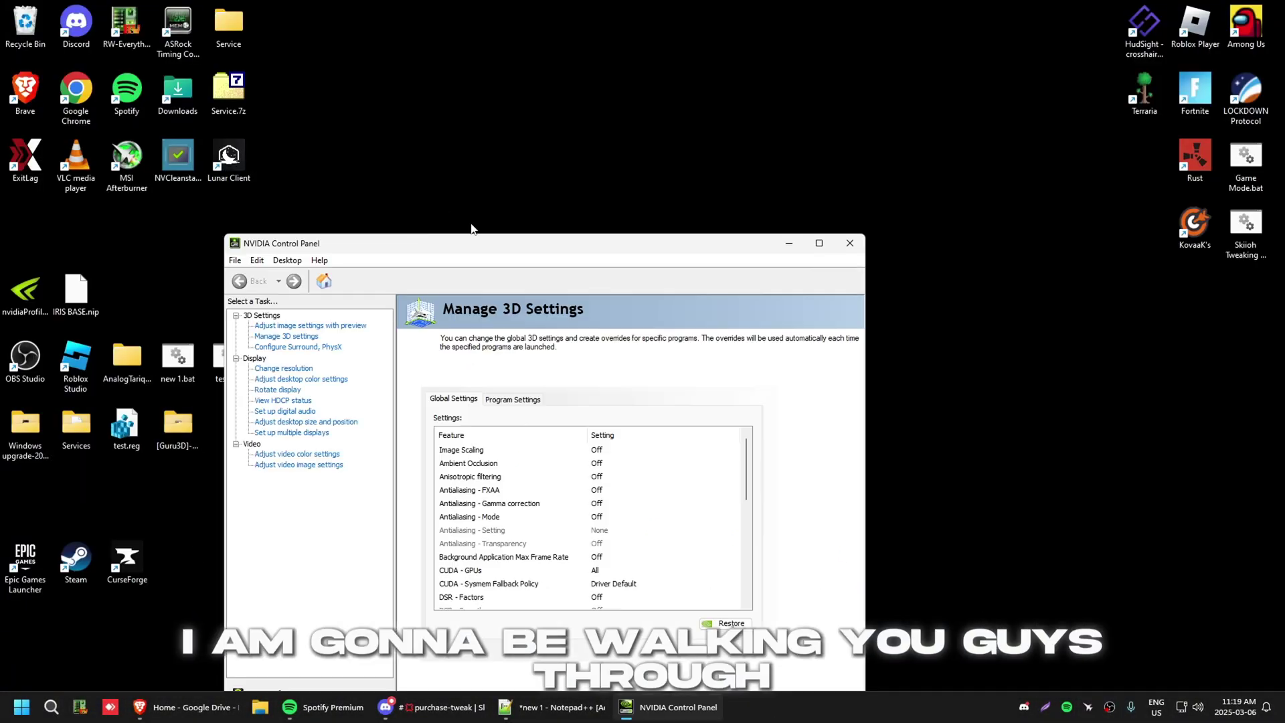
scroll(629, 449, "down", 10)
left_click(849, 243)
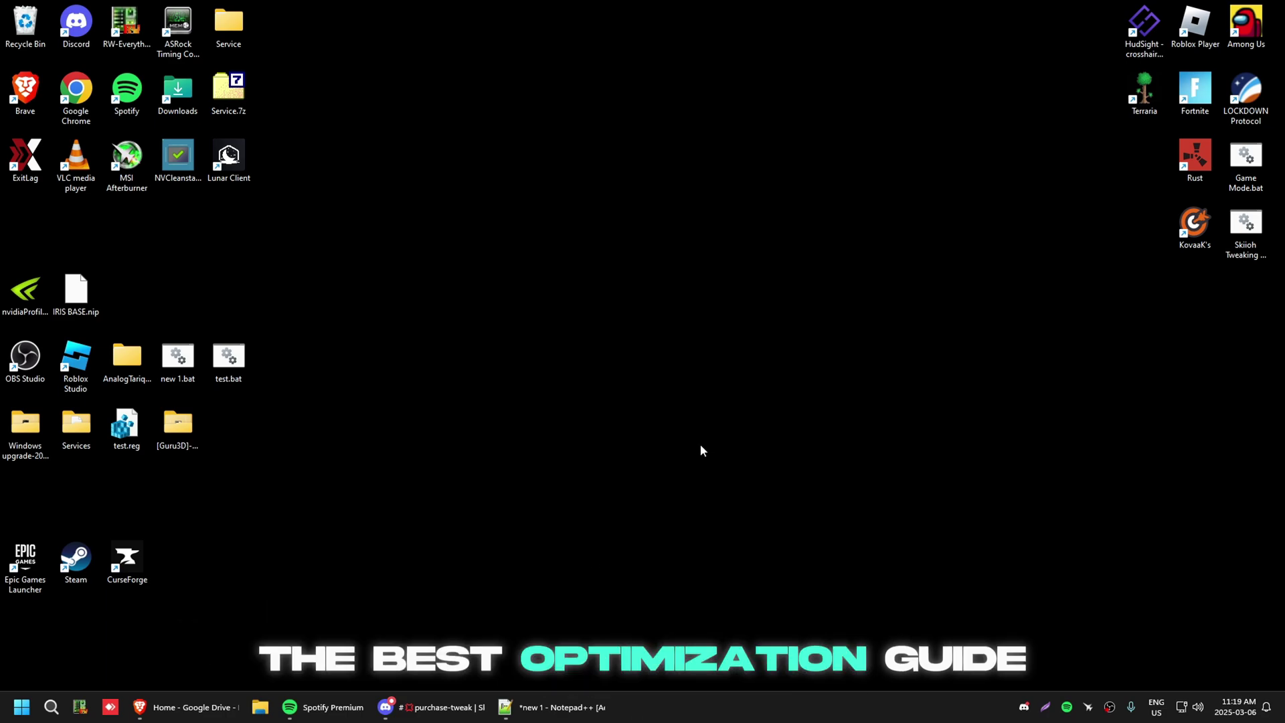
Step: Minimize the Discord and Google Drive browser windows
left_click(435, 707)
left_click(435, 708)
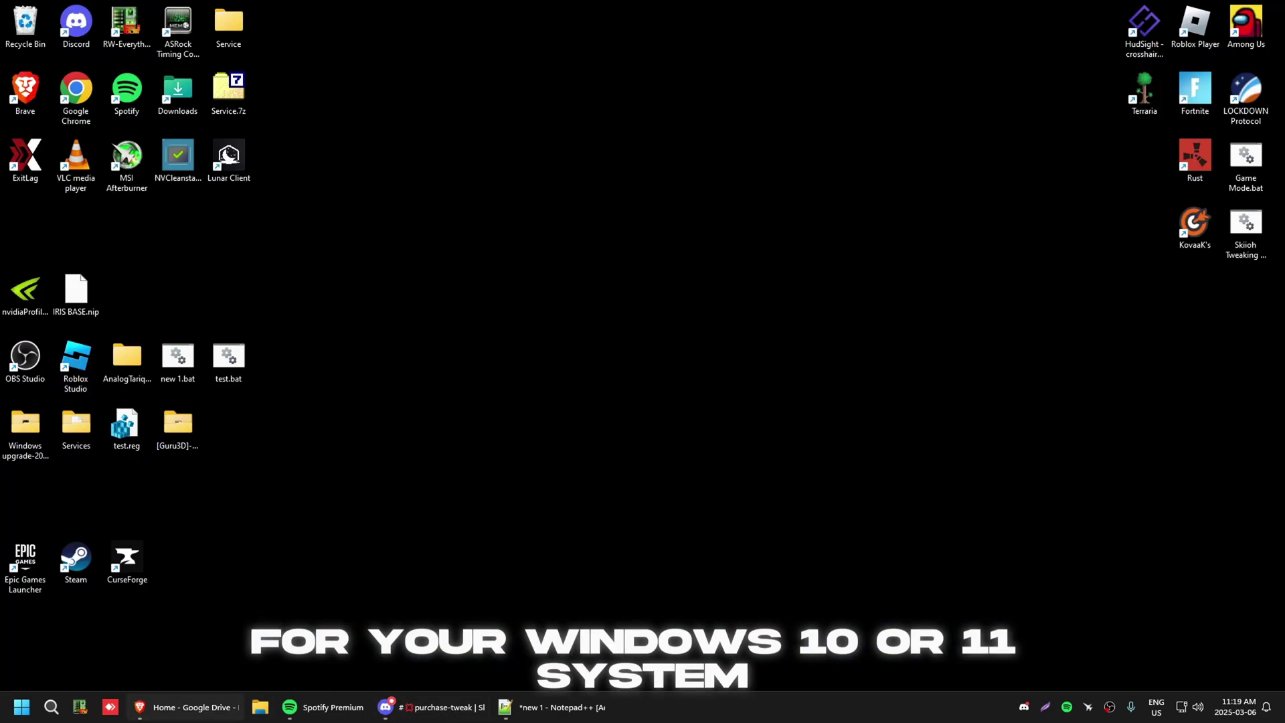
key("alt+Tab")
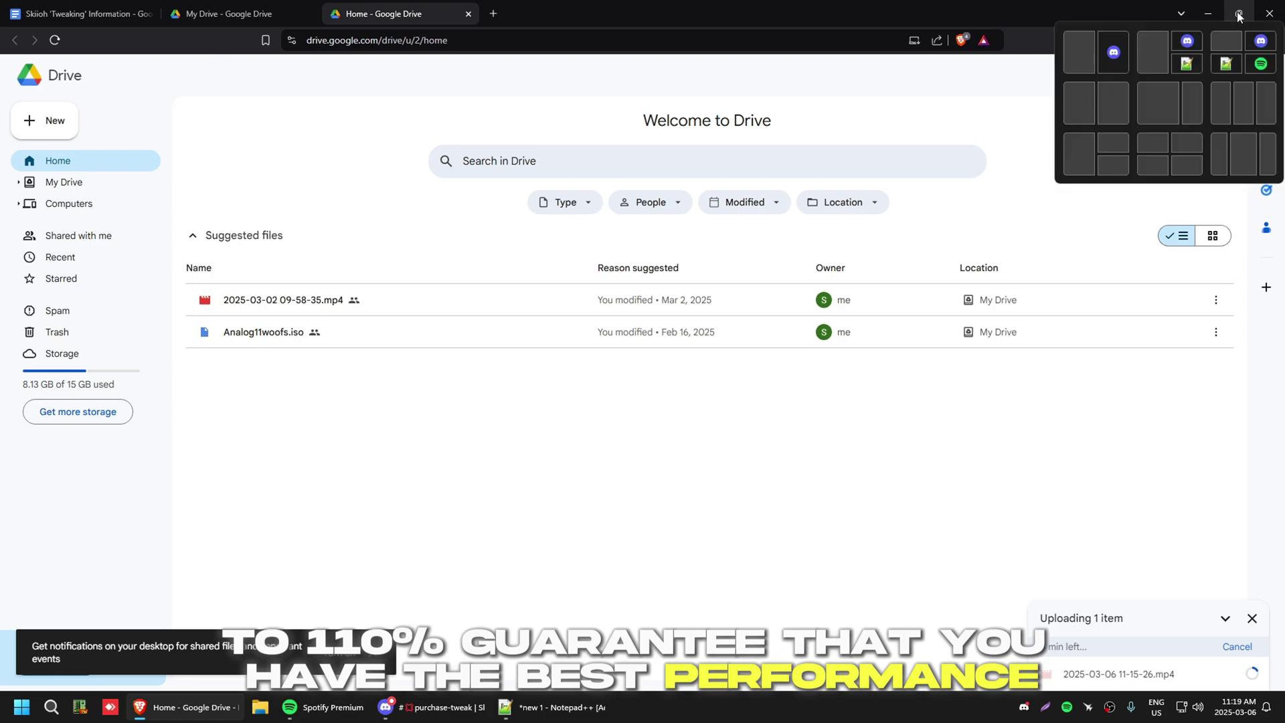
left_click(1207, 13)
Step: Restore the Notepad++ tweak checklist, then bring Discord back to the front
mouse_move(582, 693)
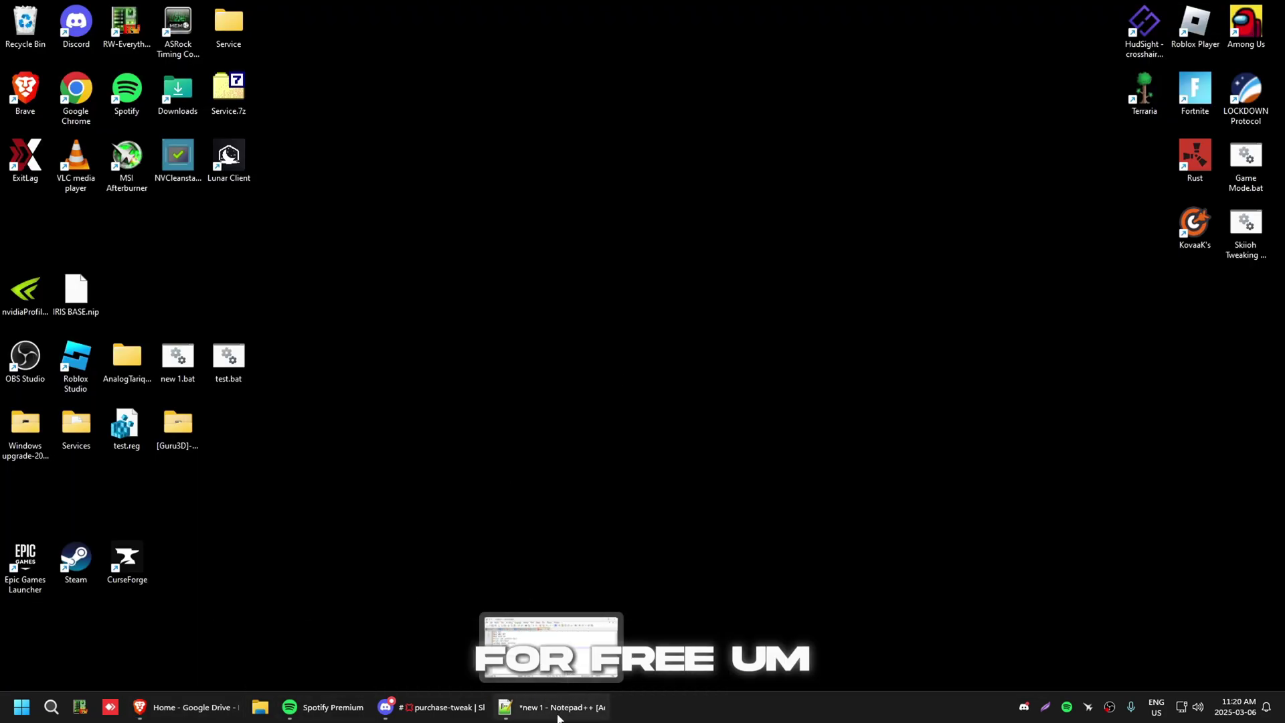
left_click(558, 709)
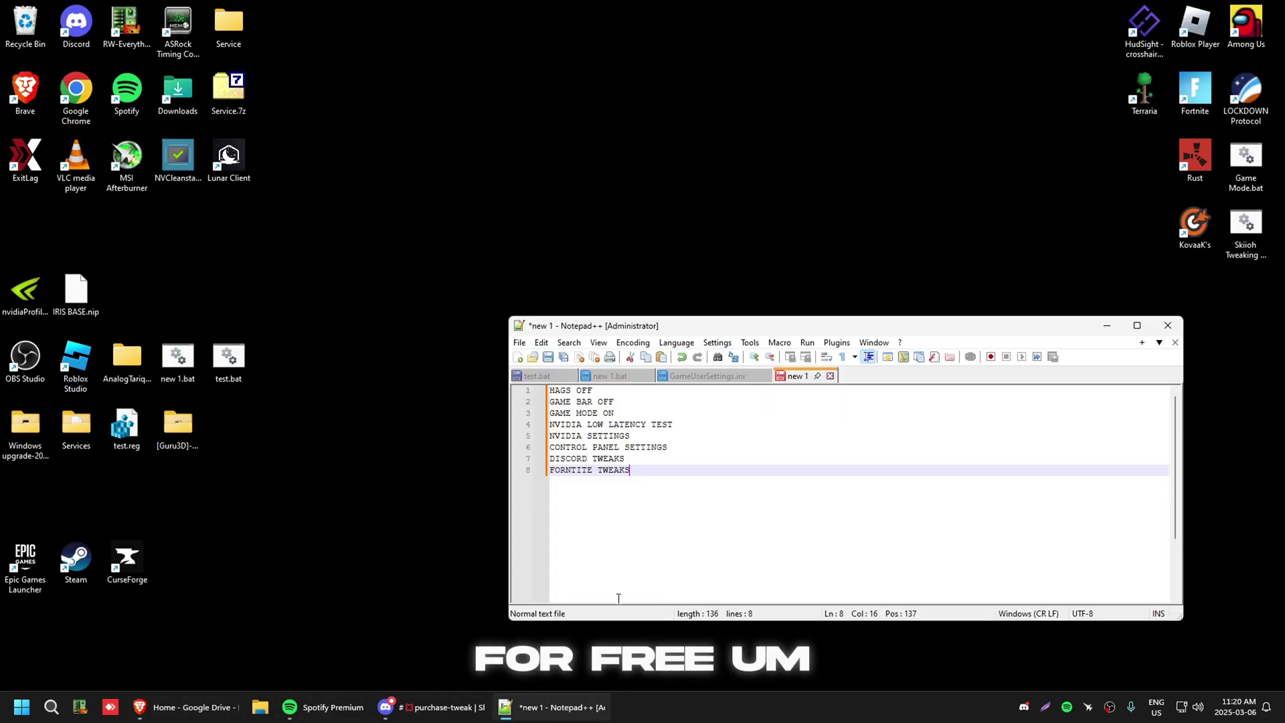
left_click(1117, 315)
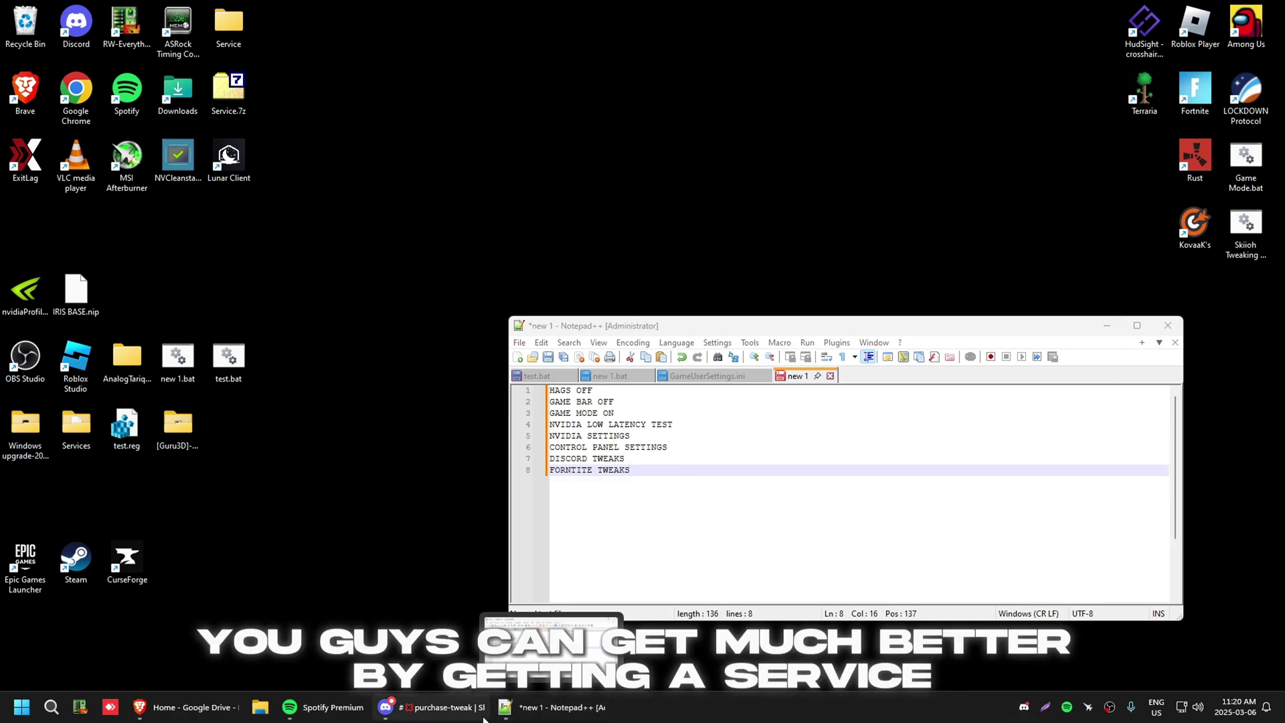
left_click(483, 710)
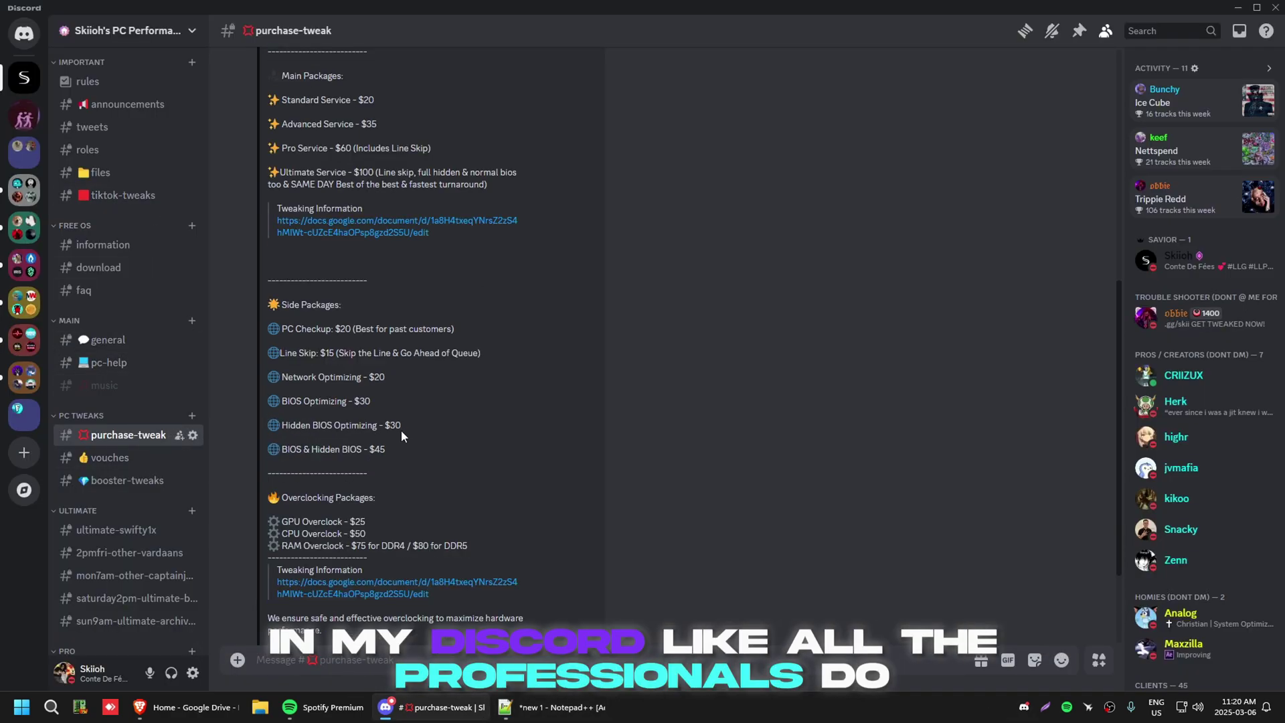
Step: Scroll the purchase-tweak price list, then open and close a member's profile and Add Role list
scroll(401, 435, "up", 2)
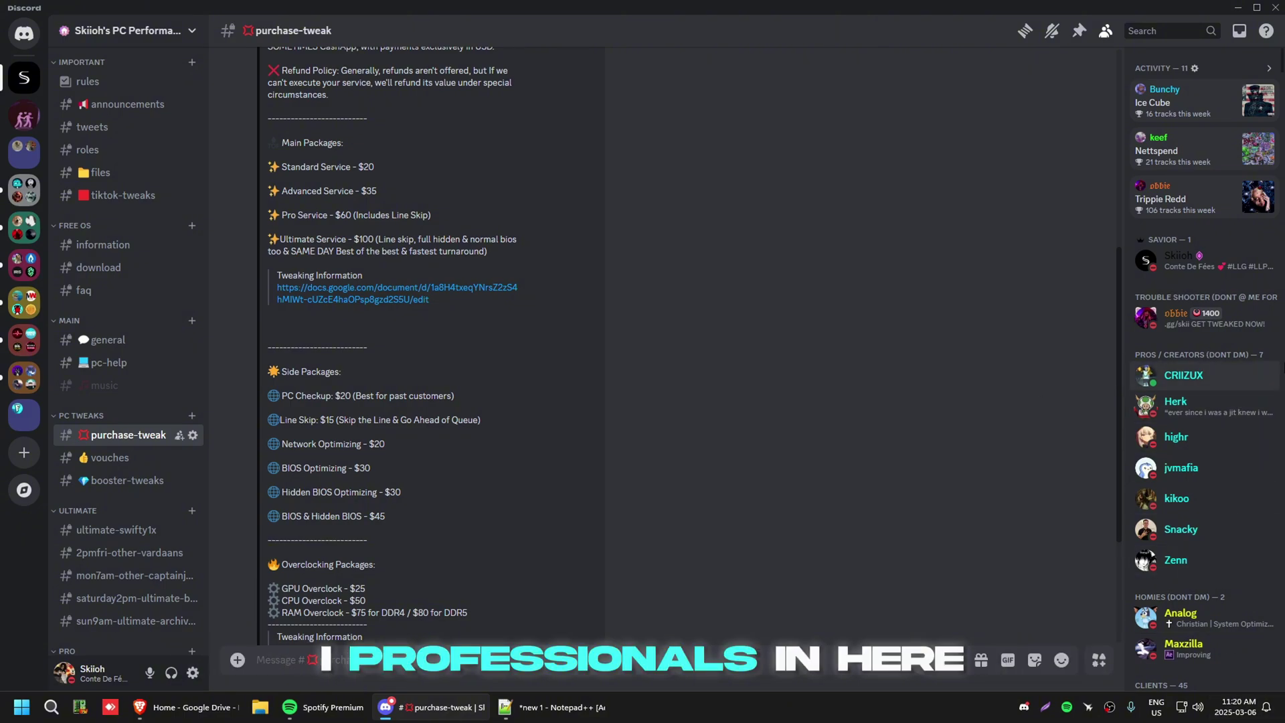
scroll(1209, 468, "down", 3)
scroll(360, 364, "up", 4)
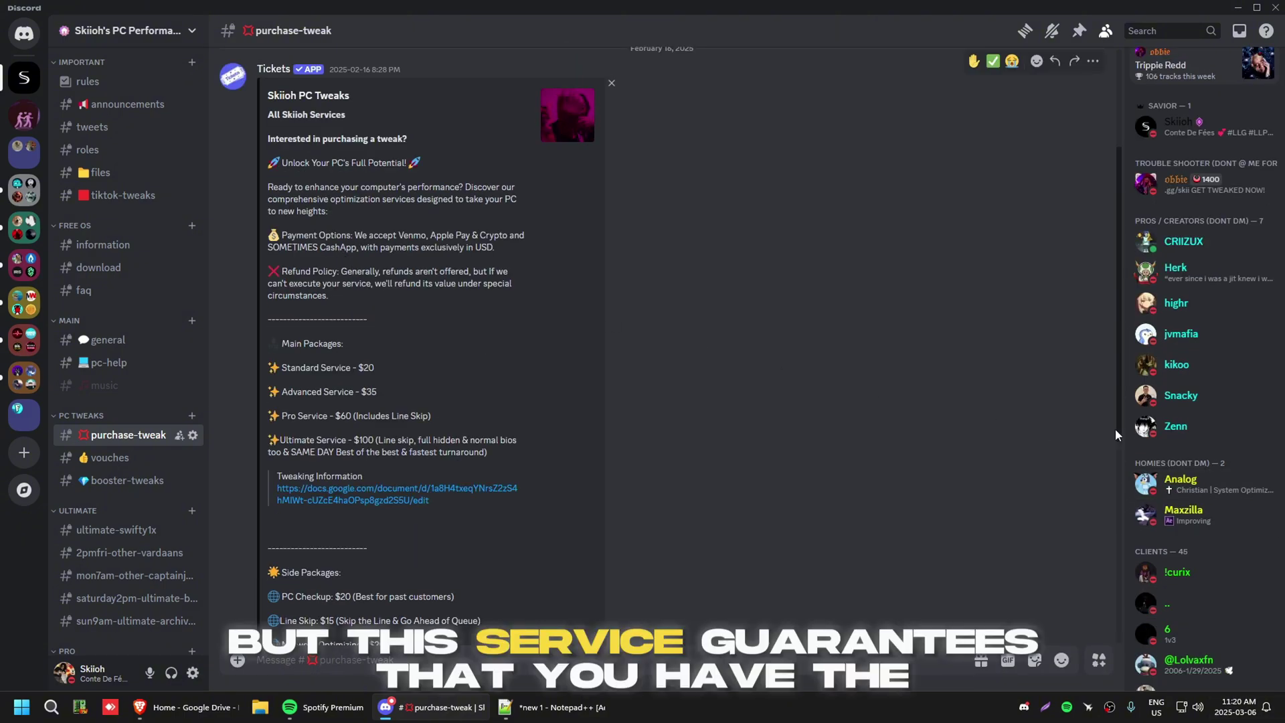
left_click(1170, 427)
left_click(1054, 626)
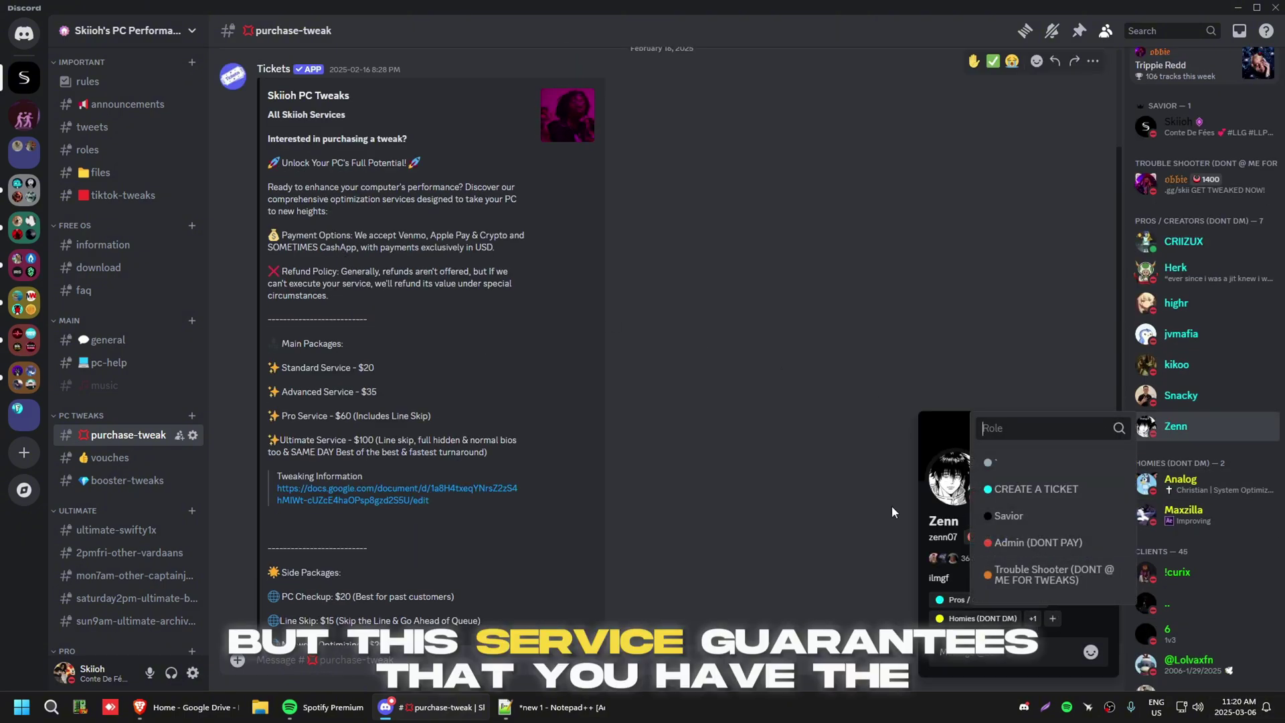
key("Escape")
left_click(649, 400)
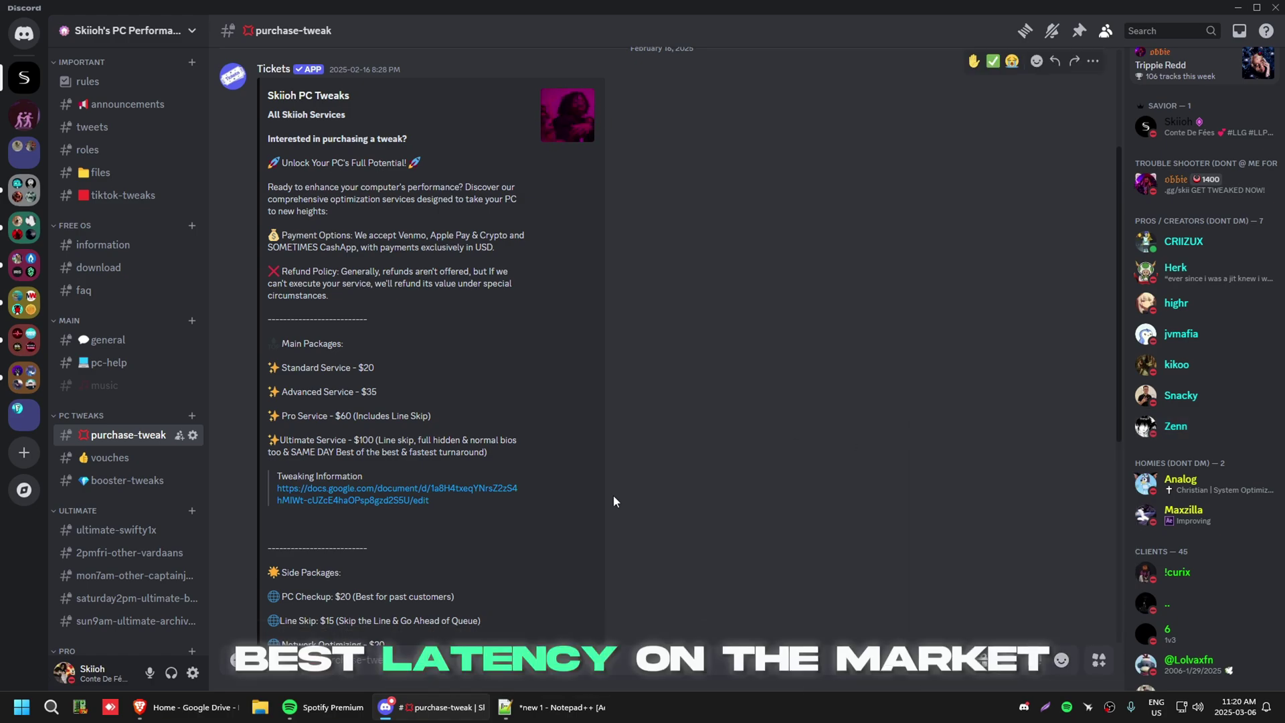
mouse_move(322, 707)
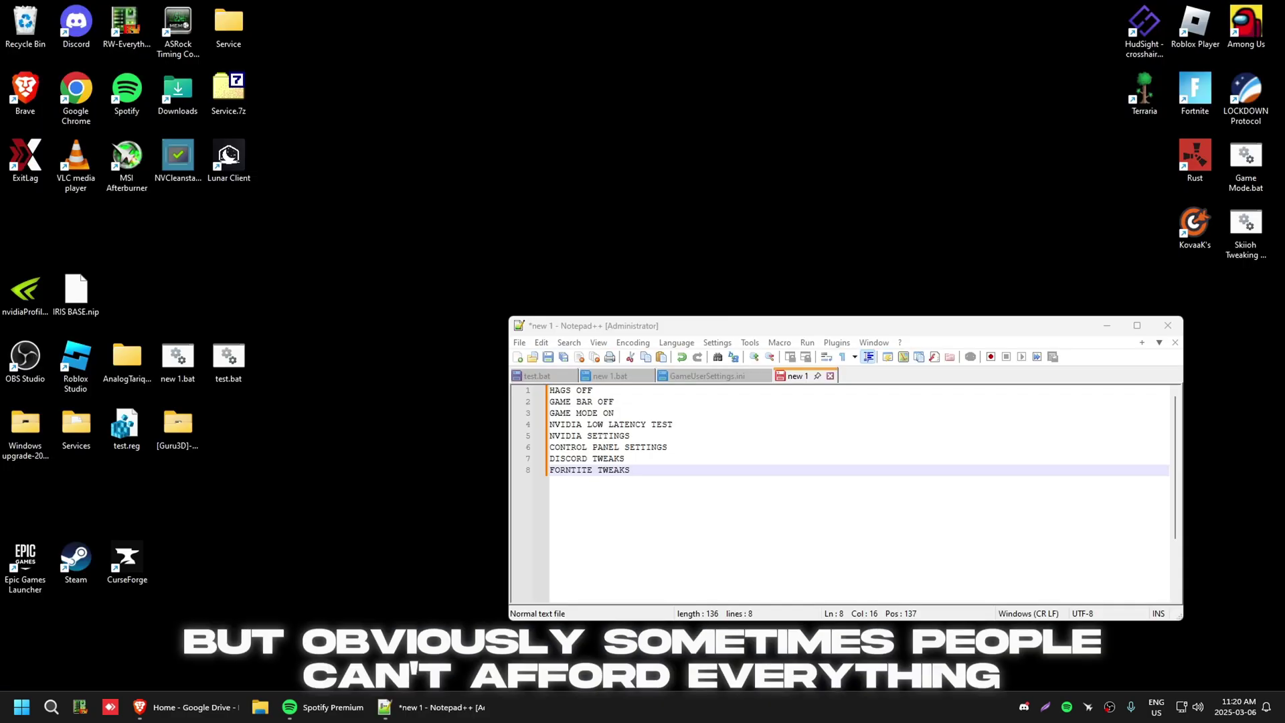
Step: Move Notepad++ aside and search Start for 'gpu' to reach Graphics settings
left_click_drag(721, 332, 611, 164)
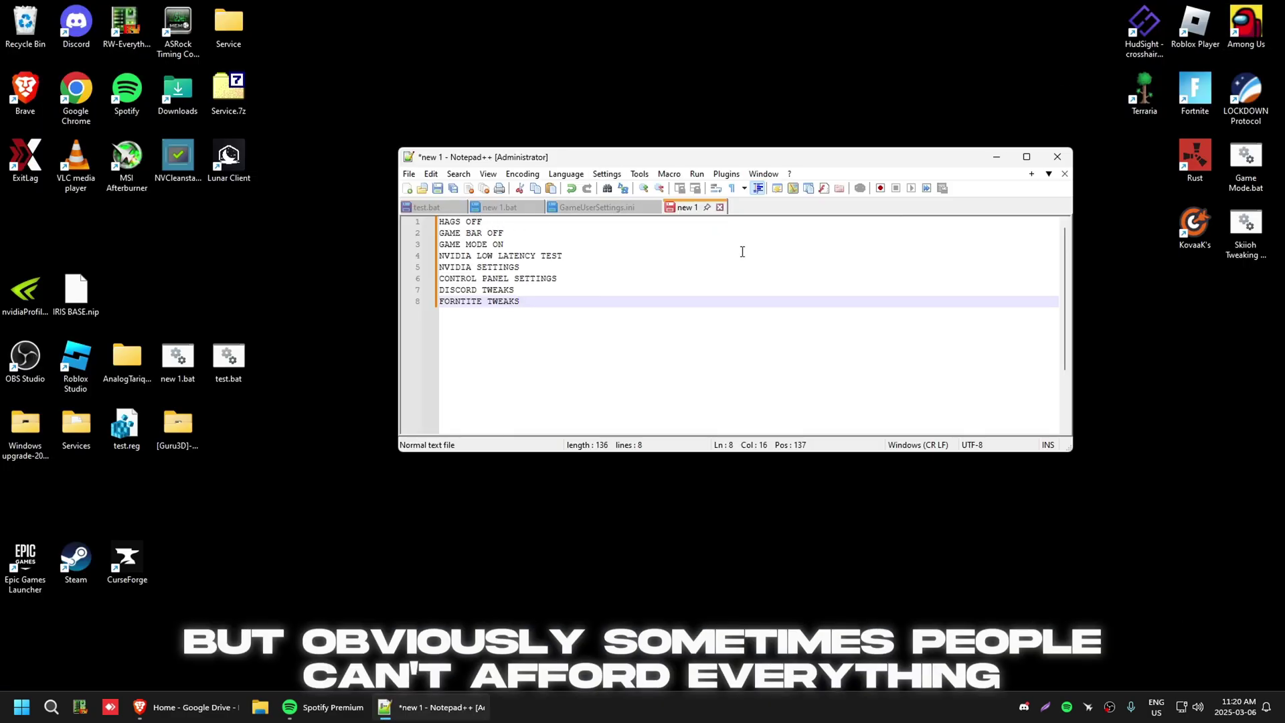
key("super")
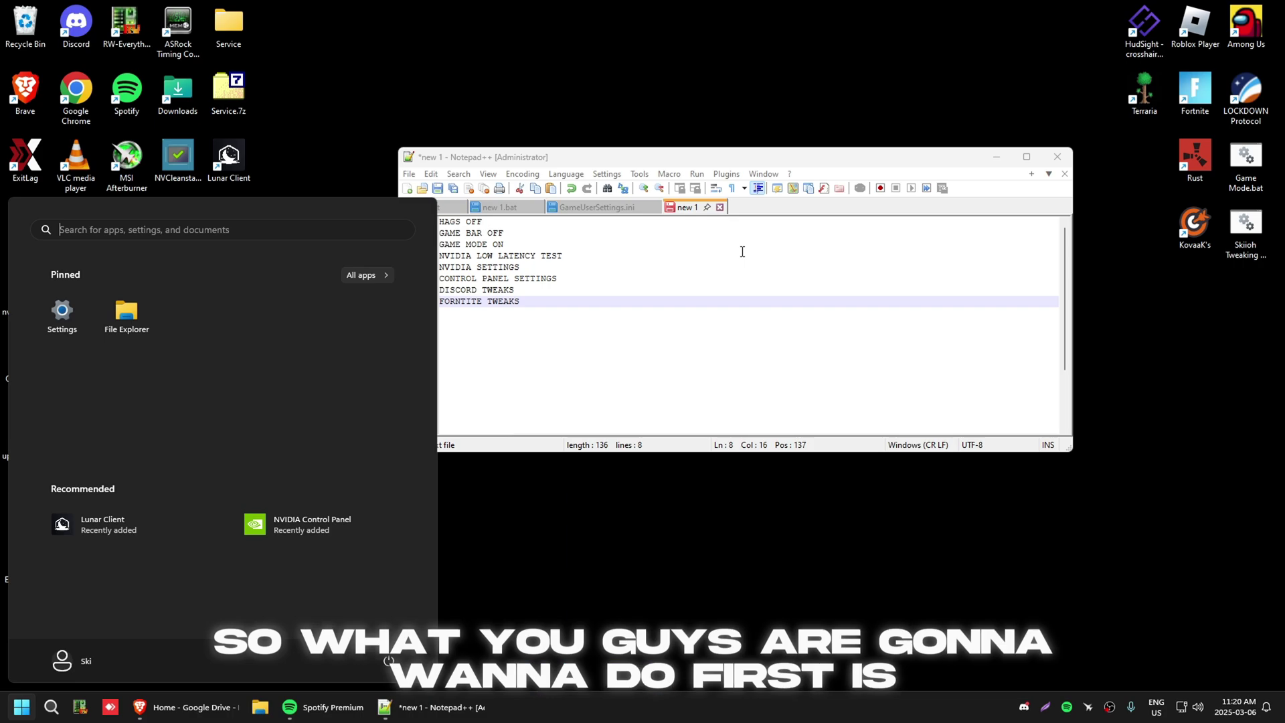
type("gpu")
key("Return")
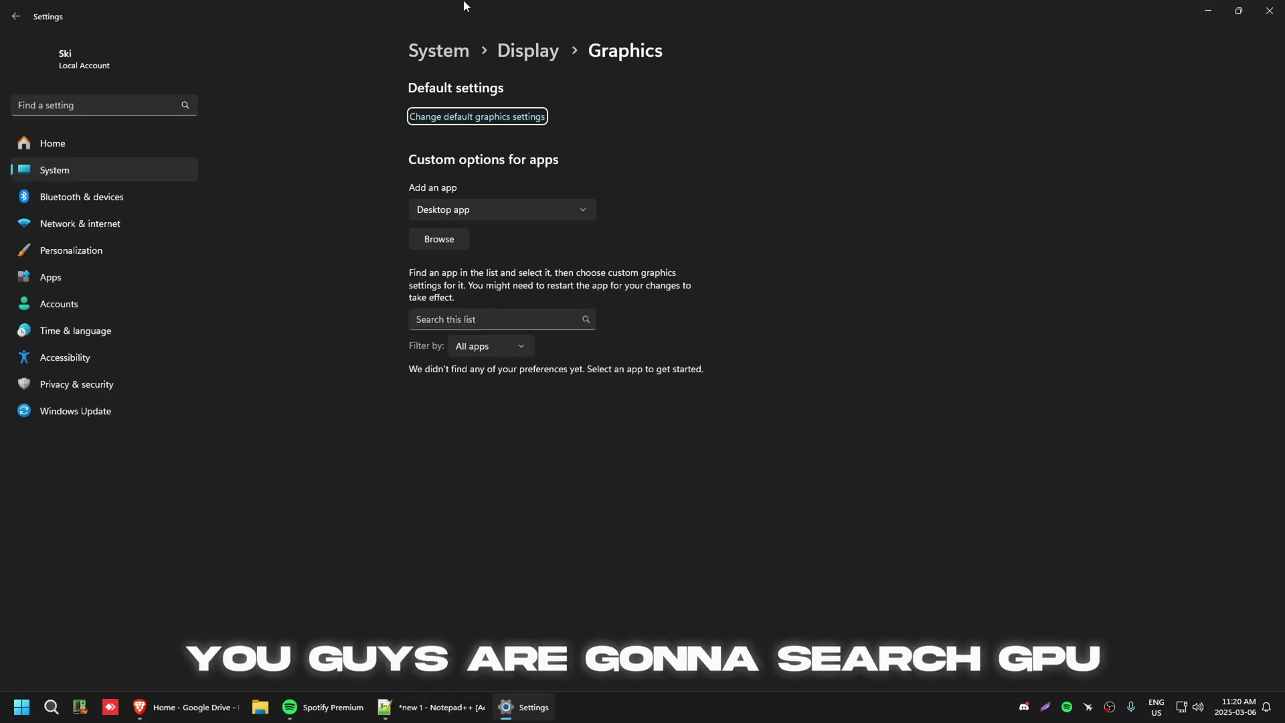
Step: Turn Hardware-accelerated GPU scheduling Off and leave Optimizations for windowed games Off
left_click(460, 117)
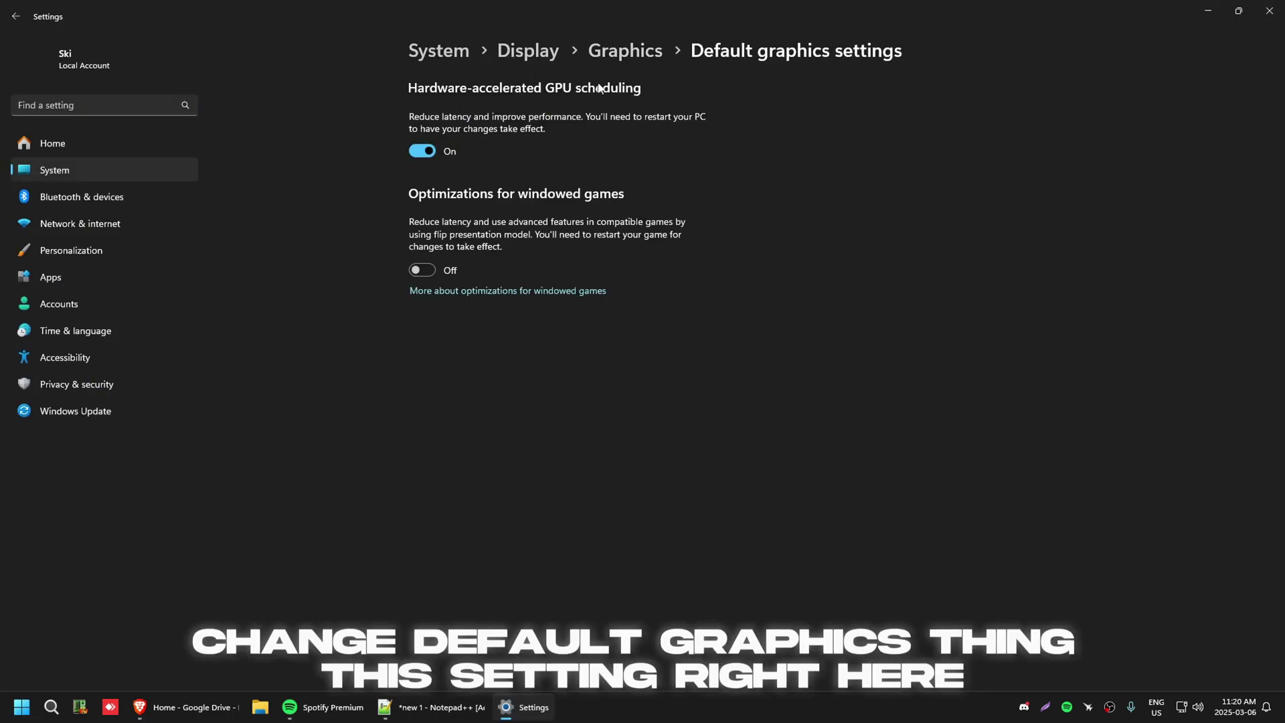
left_click(423, 151)
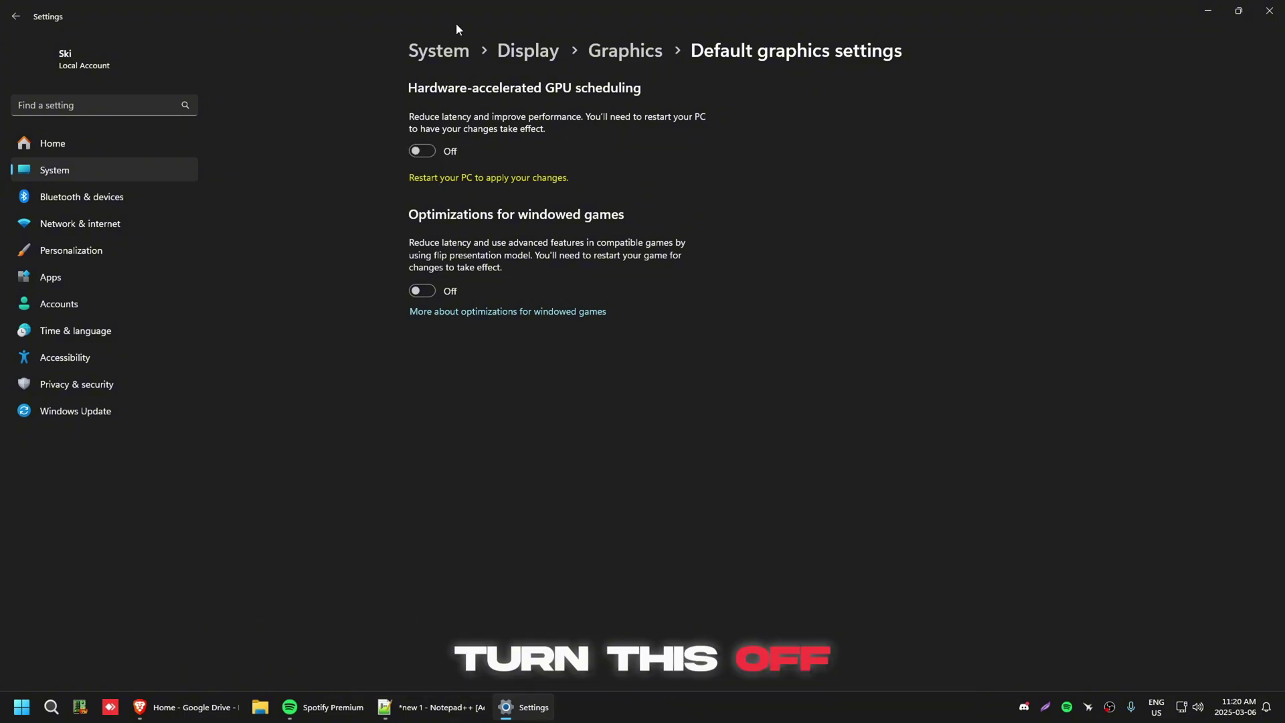
left_click(427, 295)
left_click(428, 289)
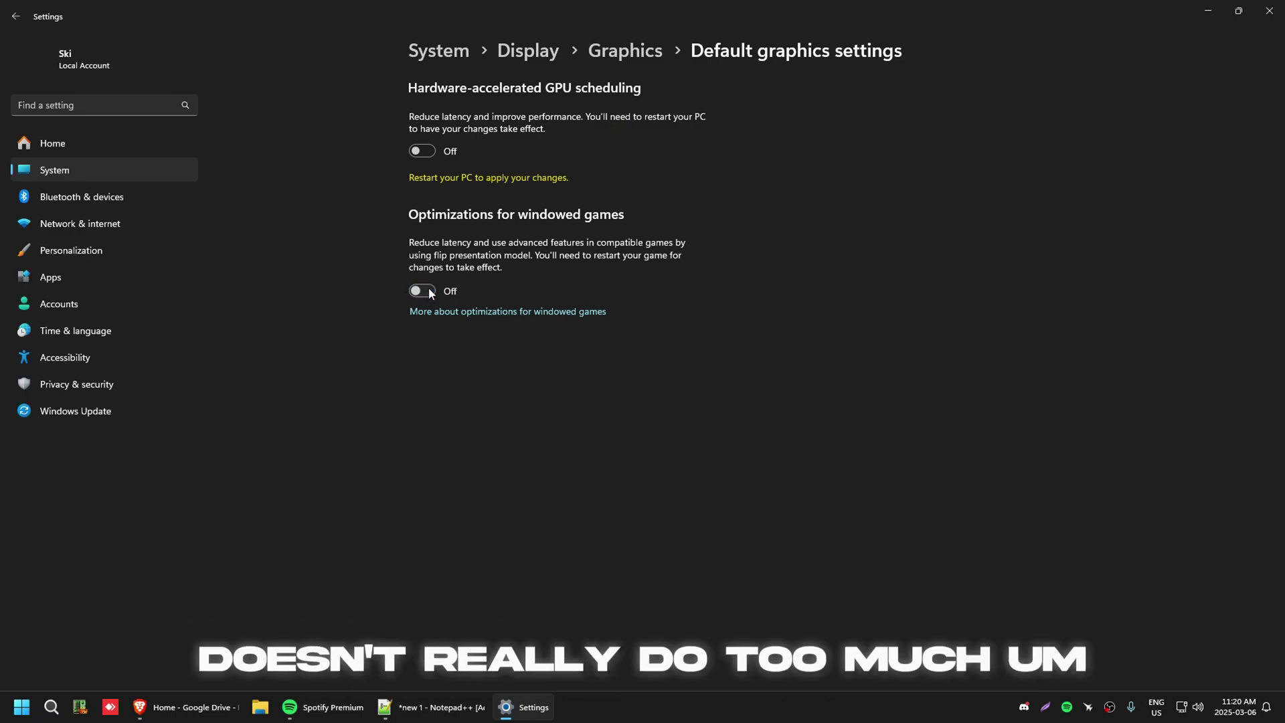
left_click(608, 53)
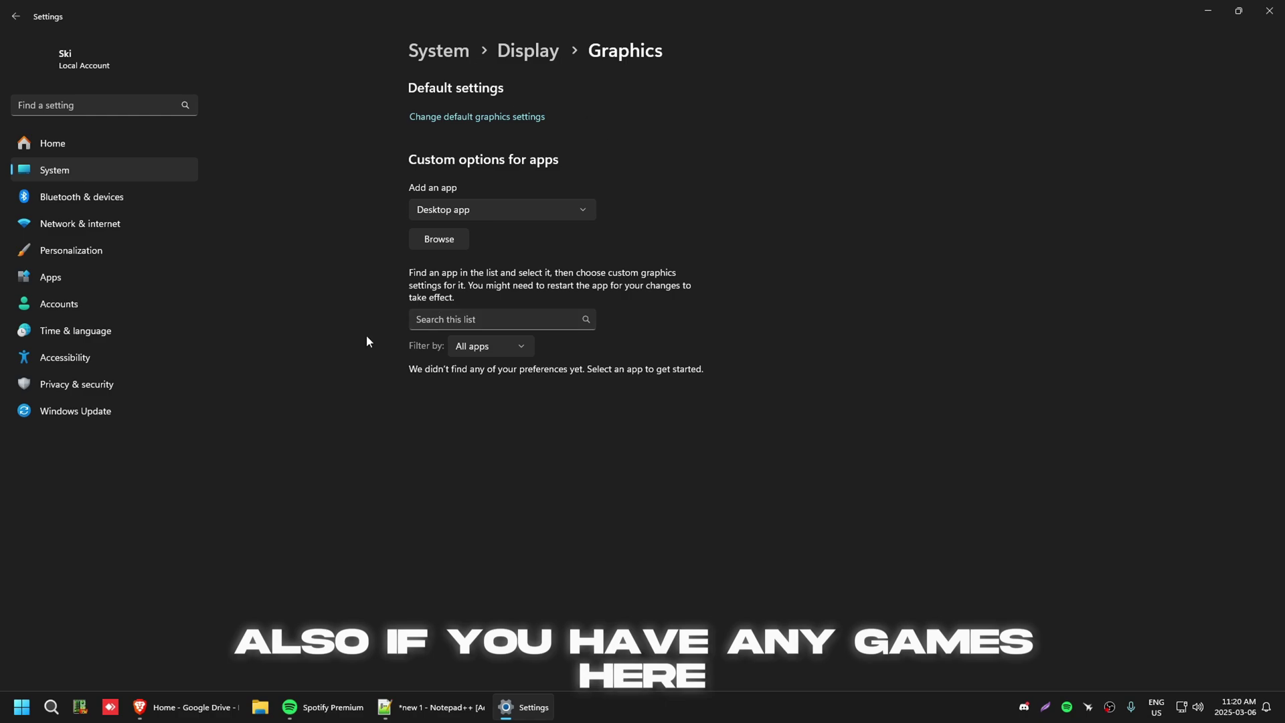
left_click(492, 117)
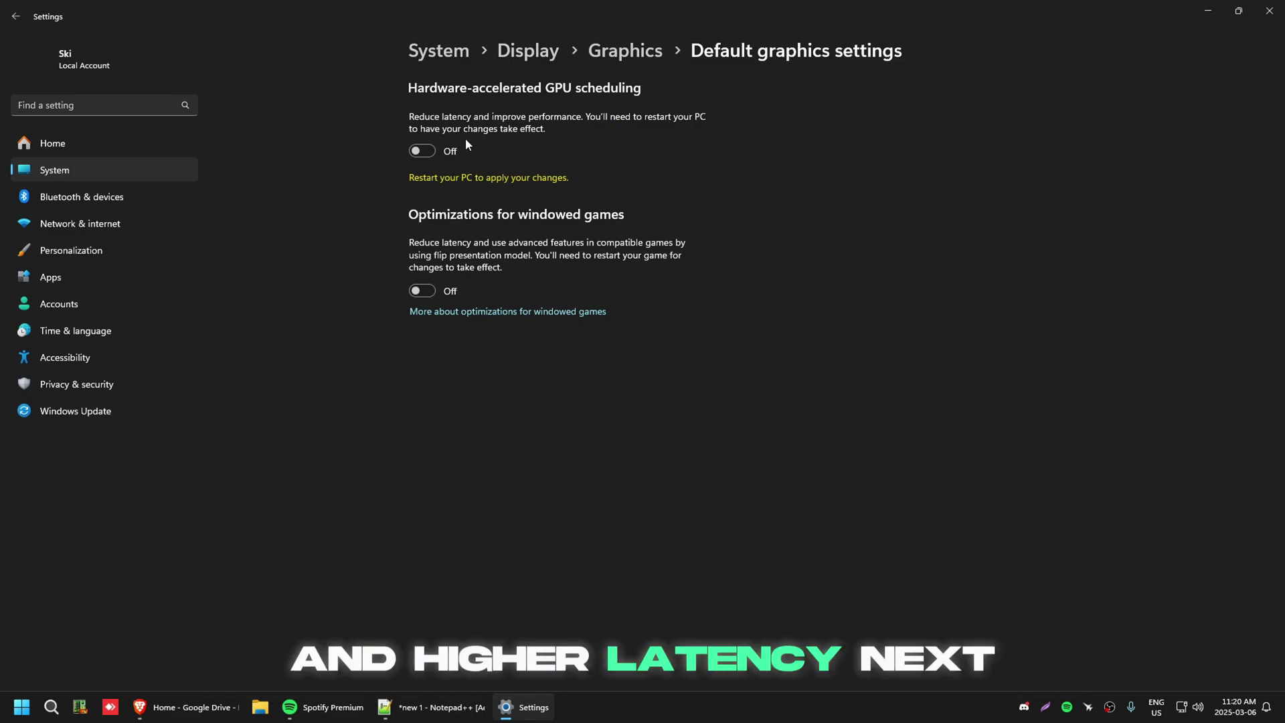
Step: Restore the Settings window and search 'game bar' without opening a result
double_click(303, 7)
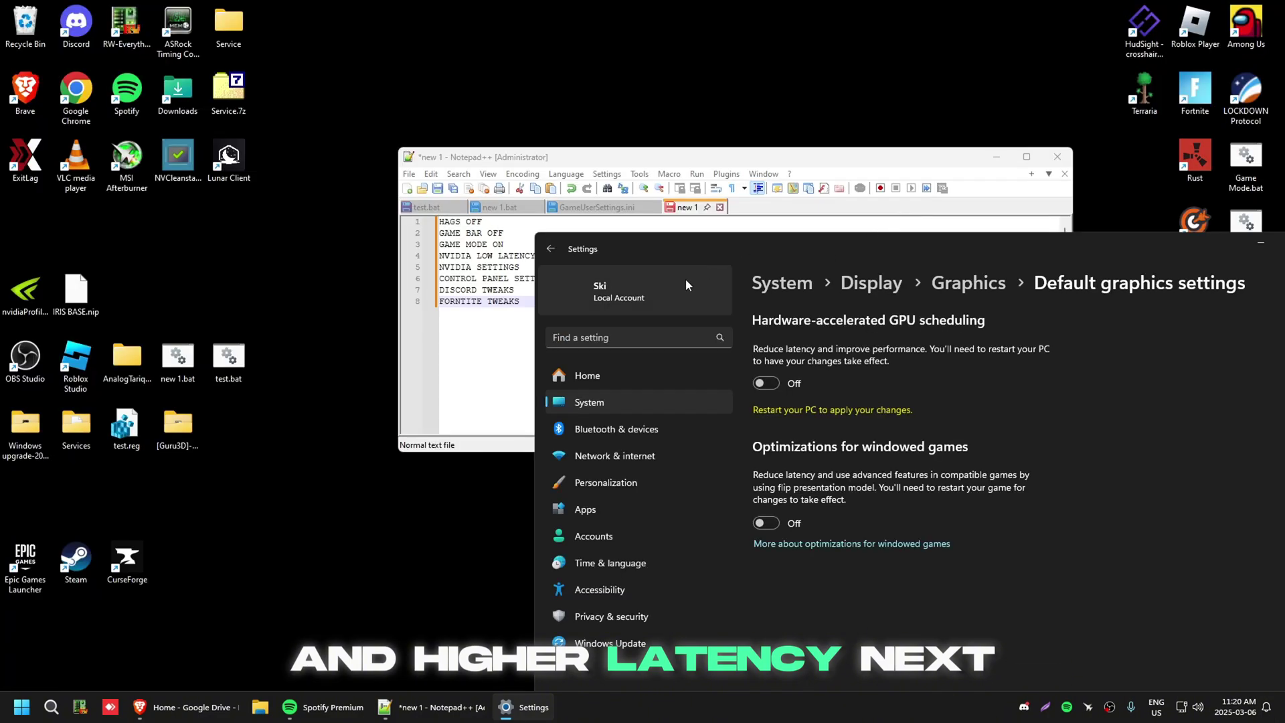
left_click(632, 338)
type("gan")
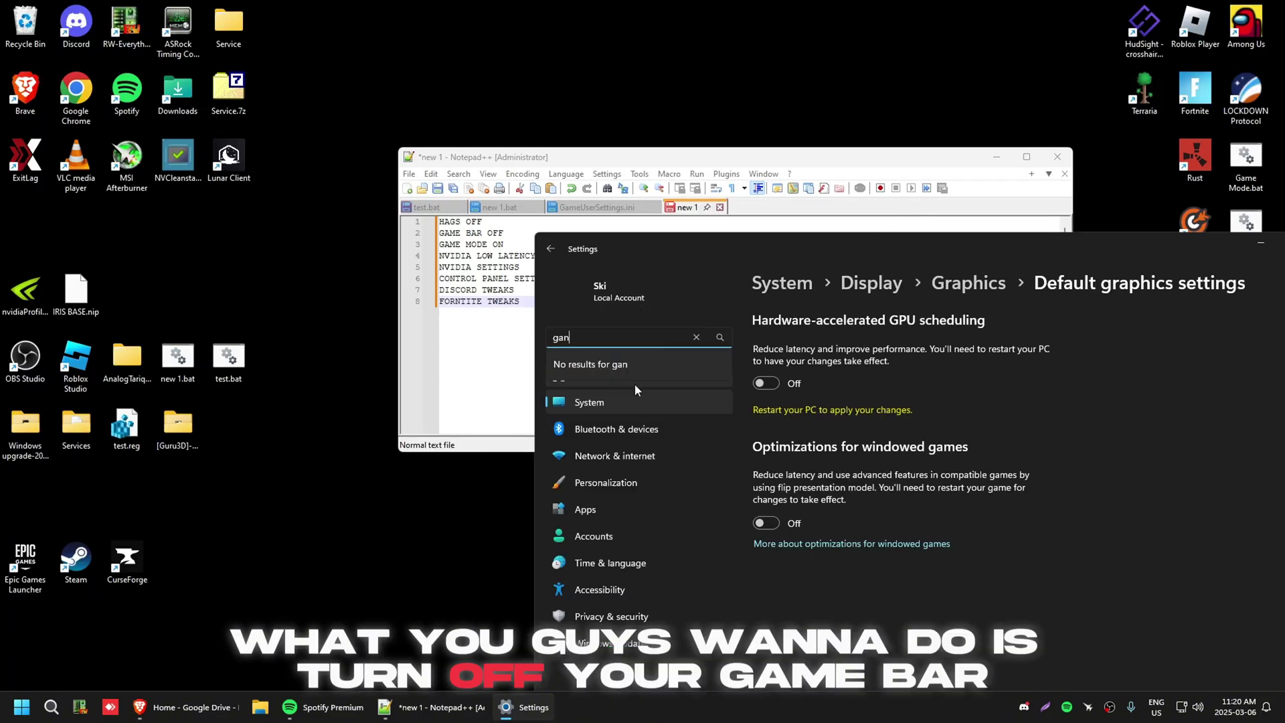
key("BackSpace")
type("me bar")
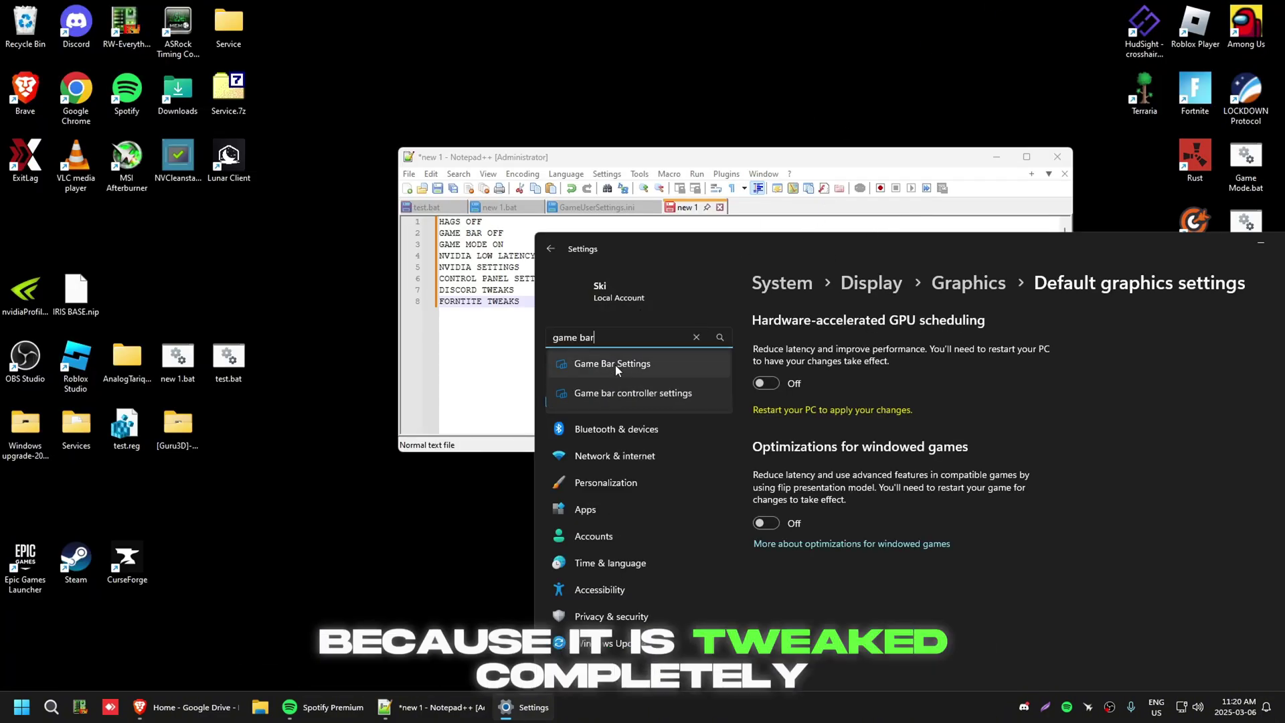
left_click(616, 364)
Step: Reposition the Settings window, briefly check Discord, then close Settings
left_click_drag(720, 118, 886, 62)
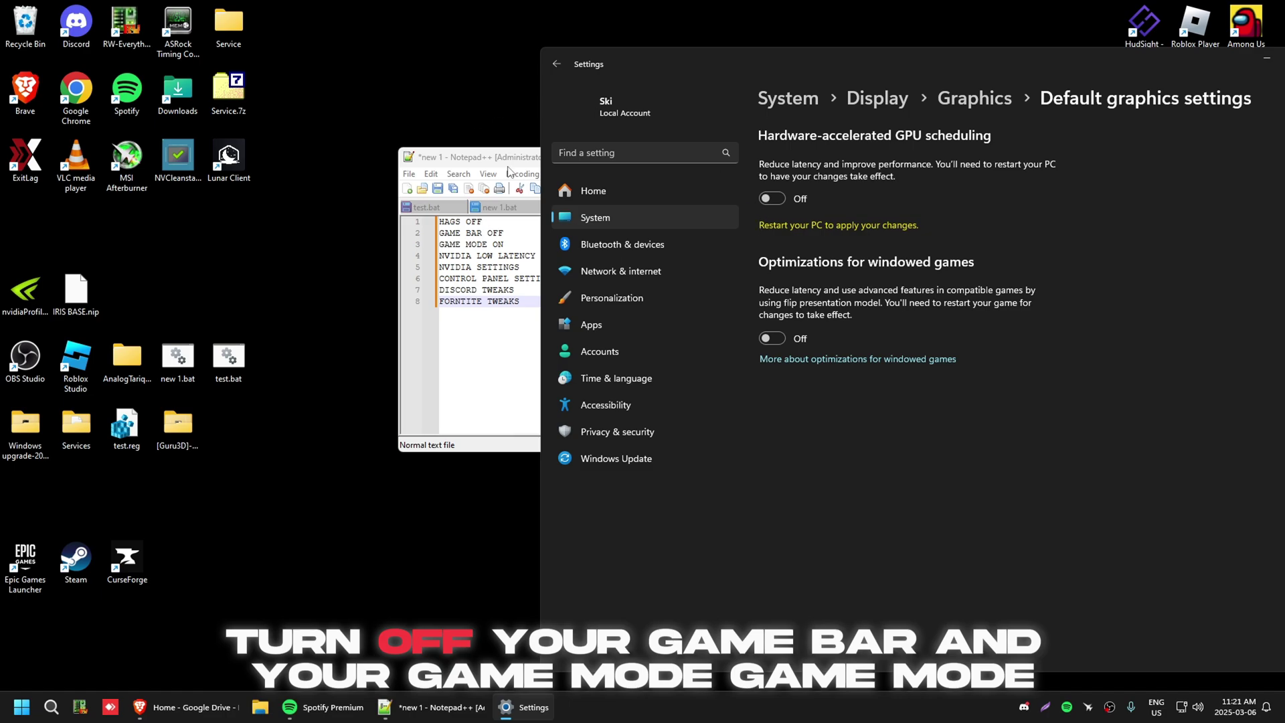
left_click_drag(845, 67, 705, 56)
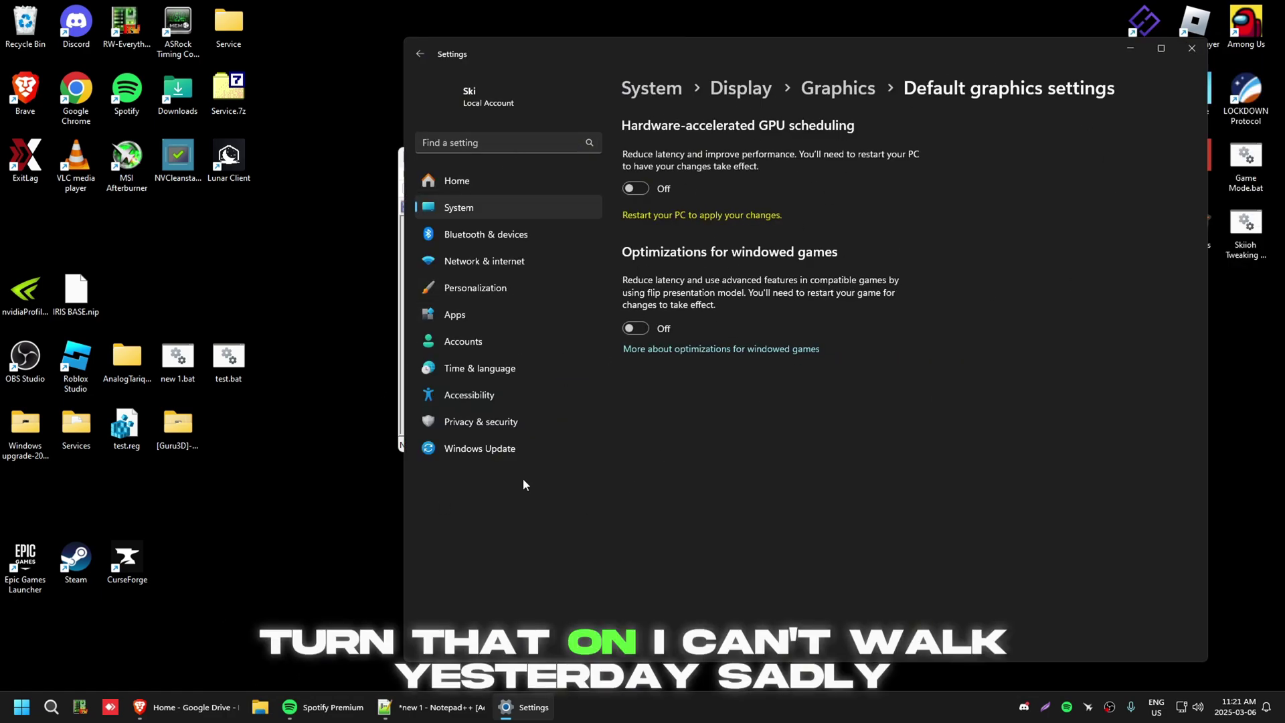
left_click(1023, 708)
left_click(1274, 7)
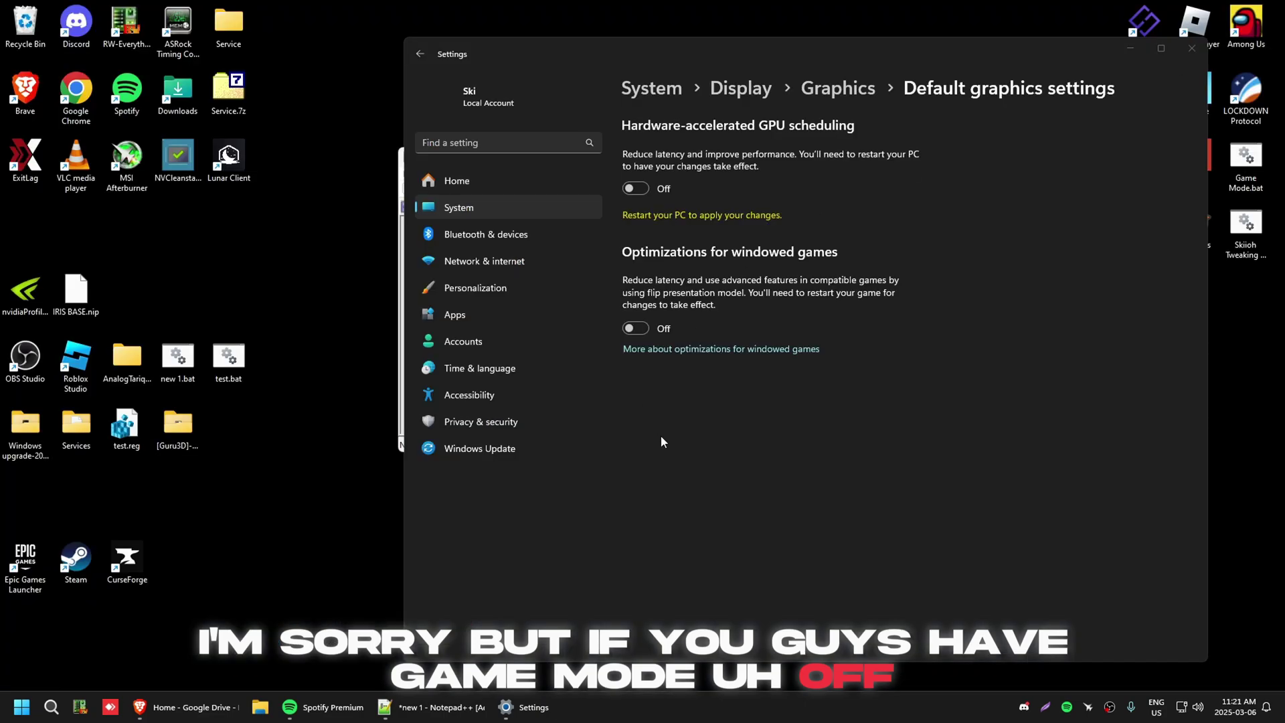
left_click_drag(646, 53, 711, 164)
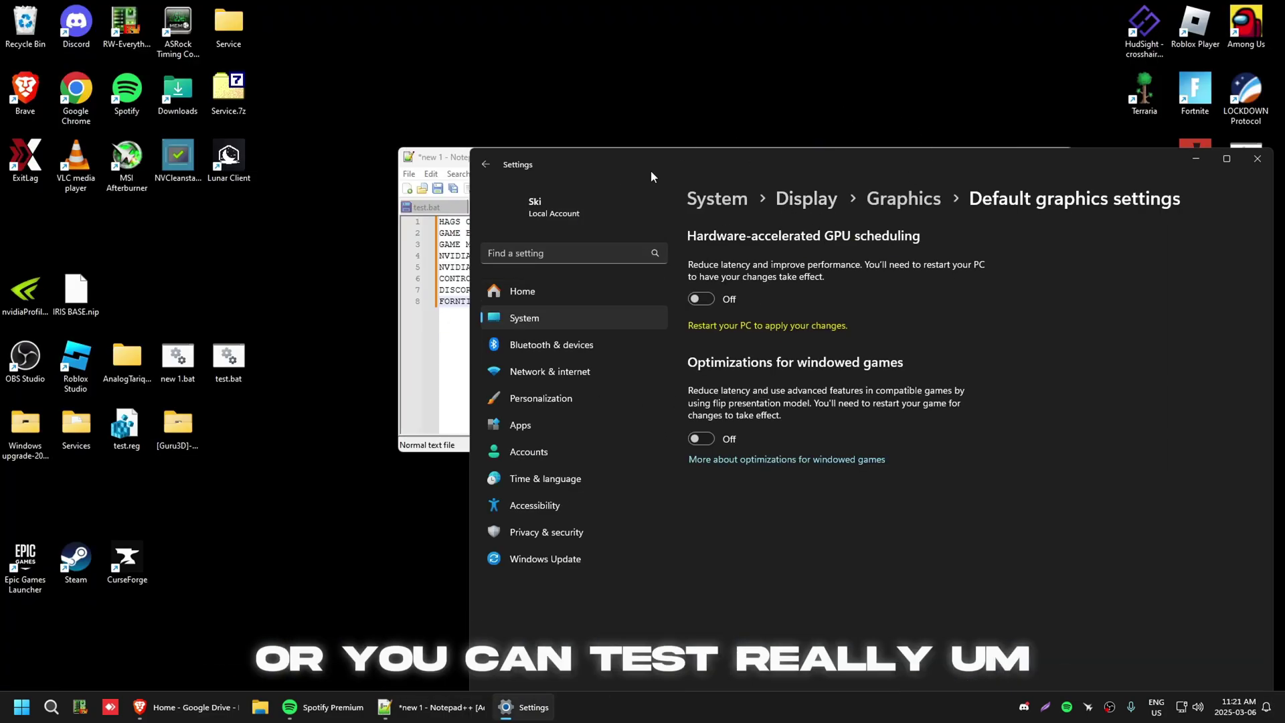
left_click_drag(1178, 164, 986, 292)
left_click(1007, 287)
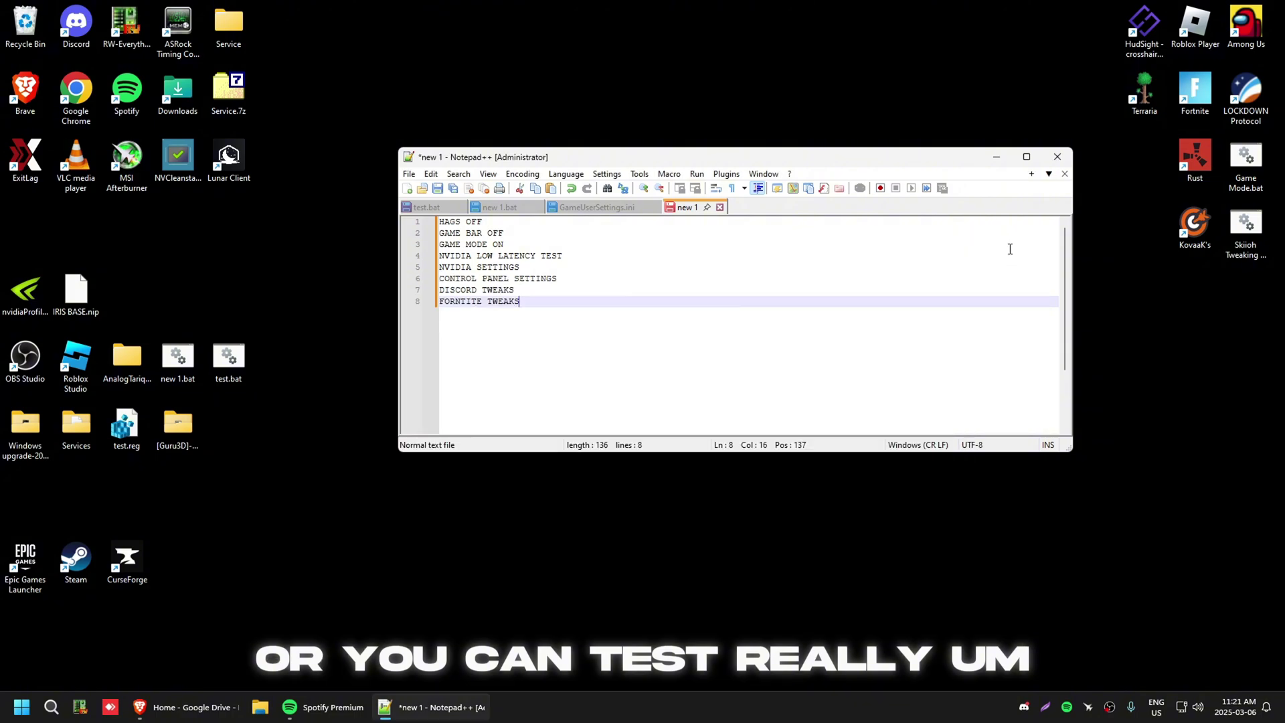
Step: Open NVIDIA Control Panel from the desktop and set Low Latency Mode to On
left_click(998, 155)
right_click(625, 169)
left_click(695, 281)
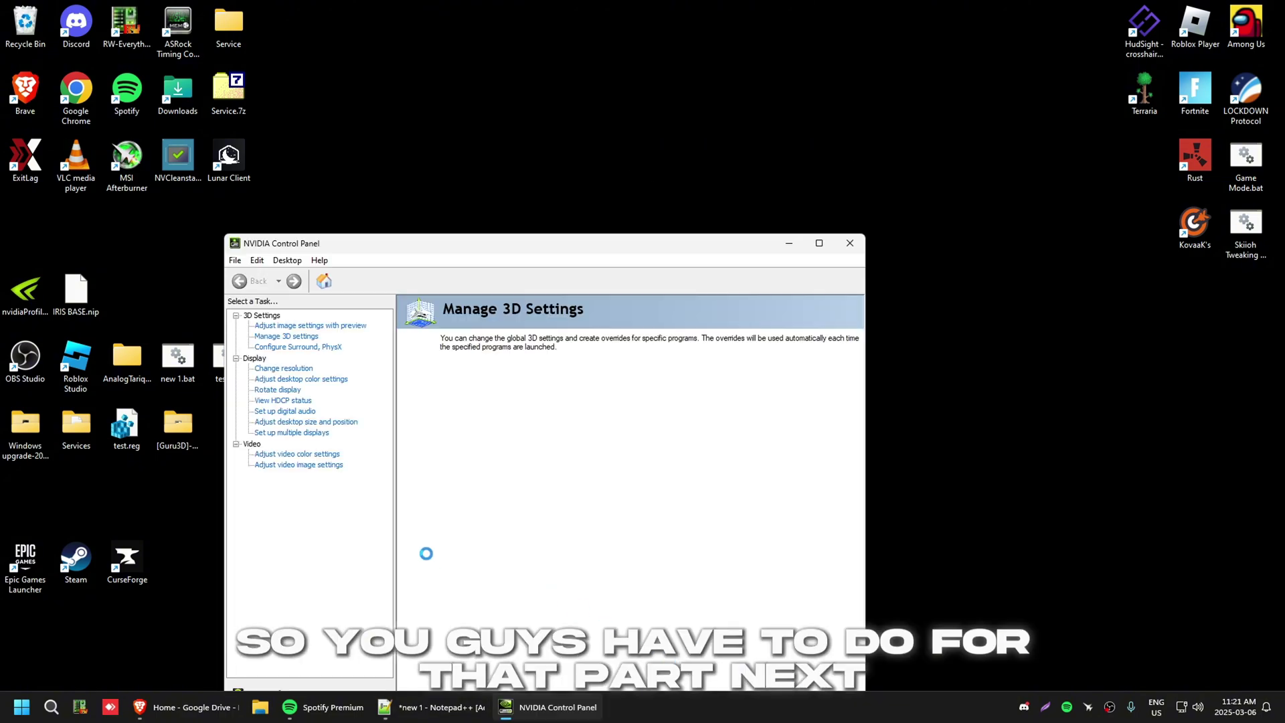
scroll(535, 504, "down", 3)
scroll(535, 503, "down", 1)
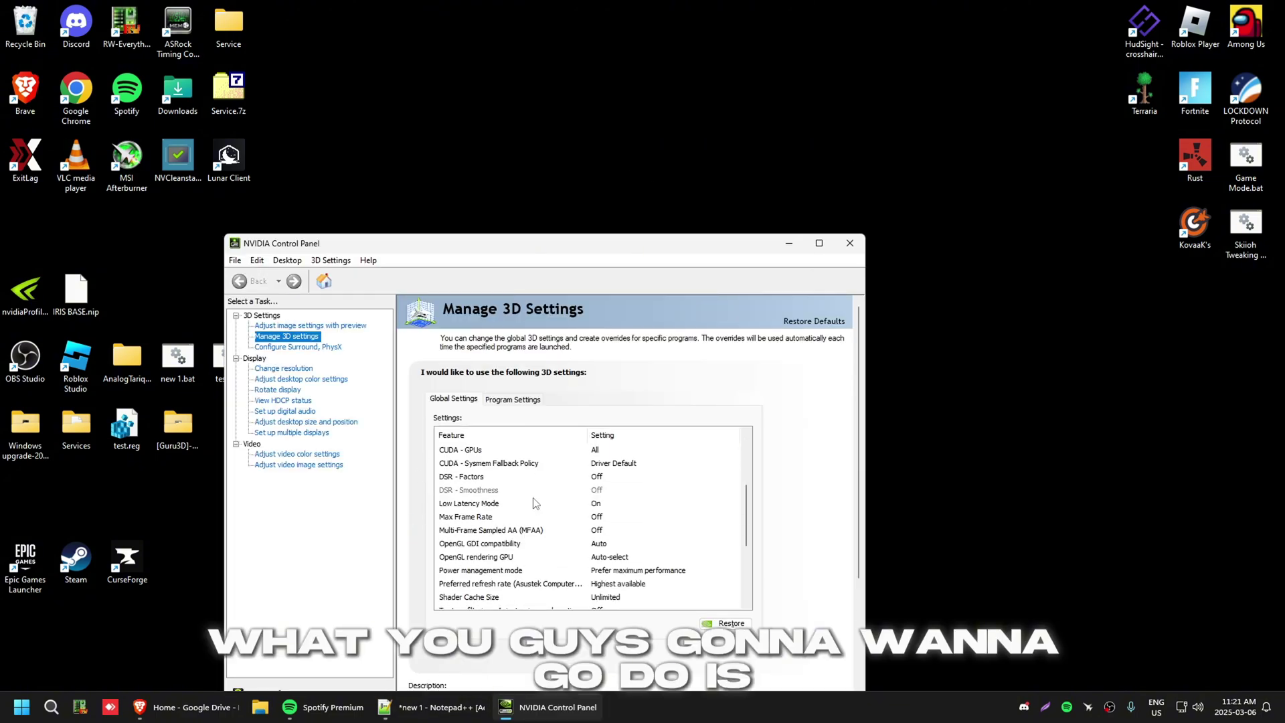
left_click(492, 505)
left_click(604, 504)
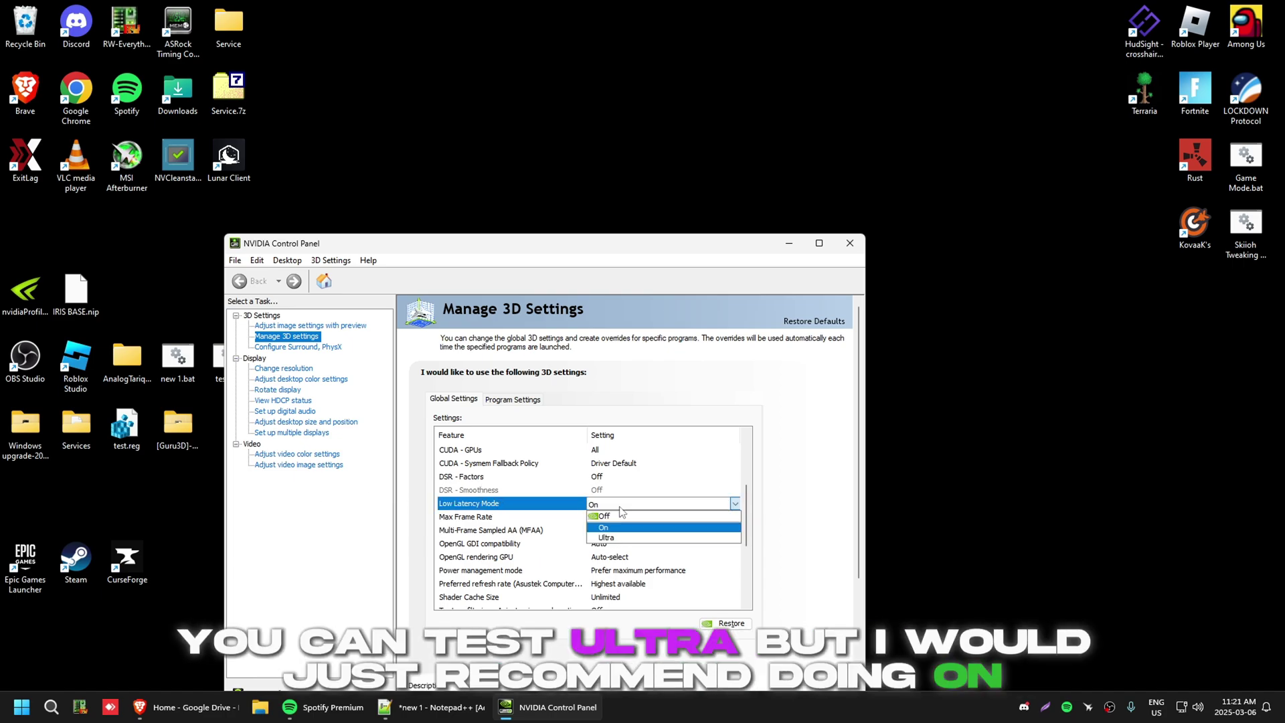
left_click(617, 528)
Step: Maximize the panel, check Max Frame Rate, and keep OpenGL rendering GPU on Auto-select
scroll(659, 504, "up", 3)
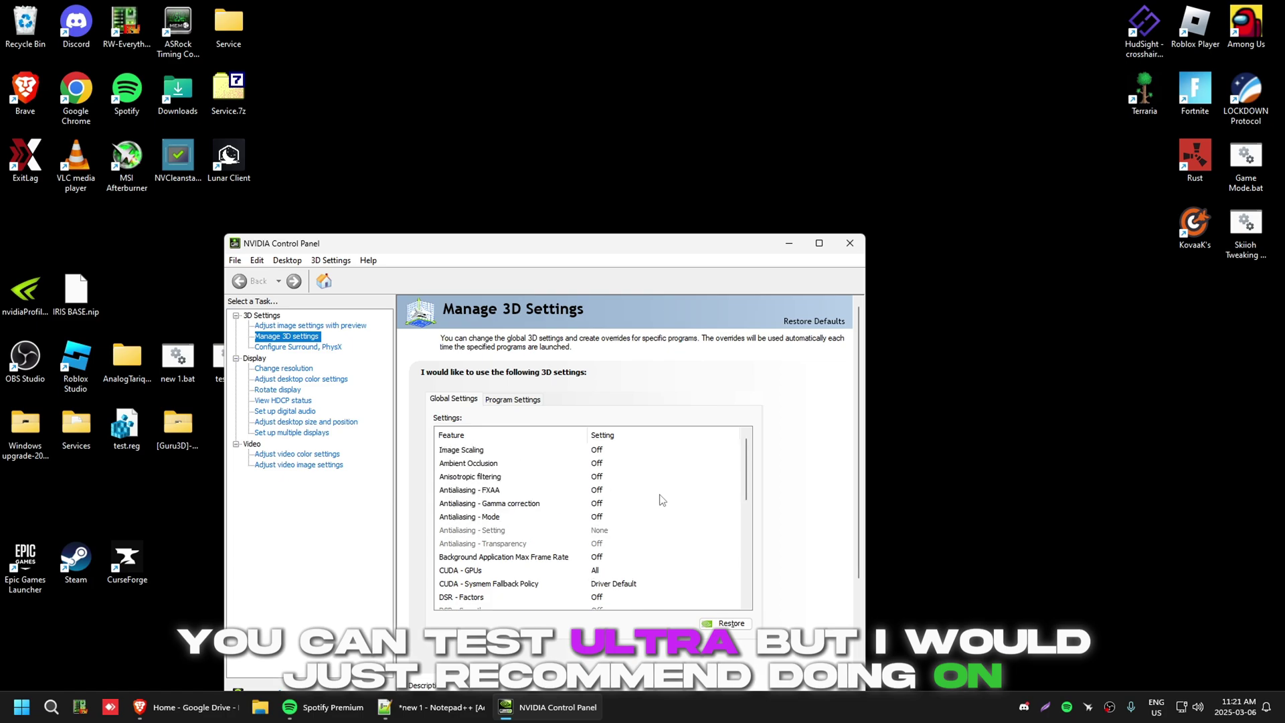
scroll(749, 482, "down", 3)
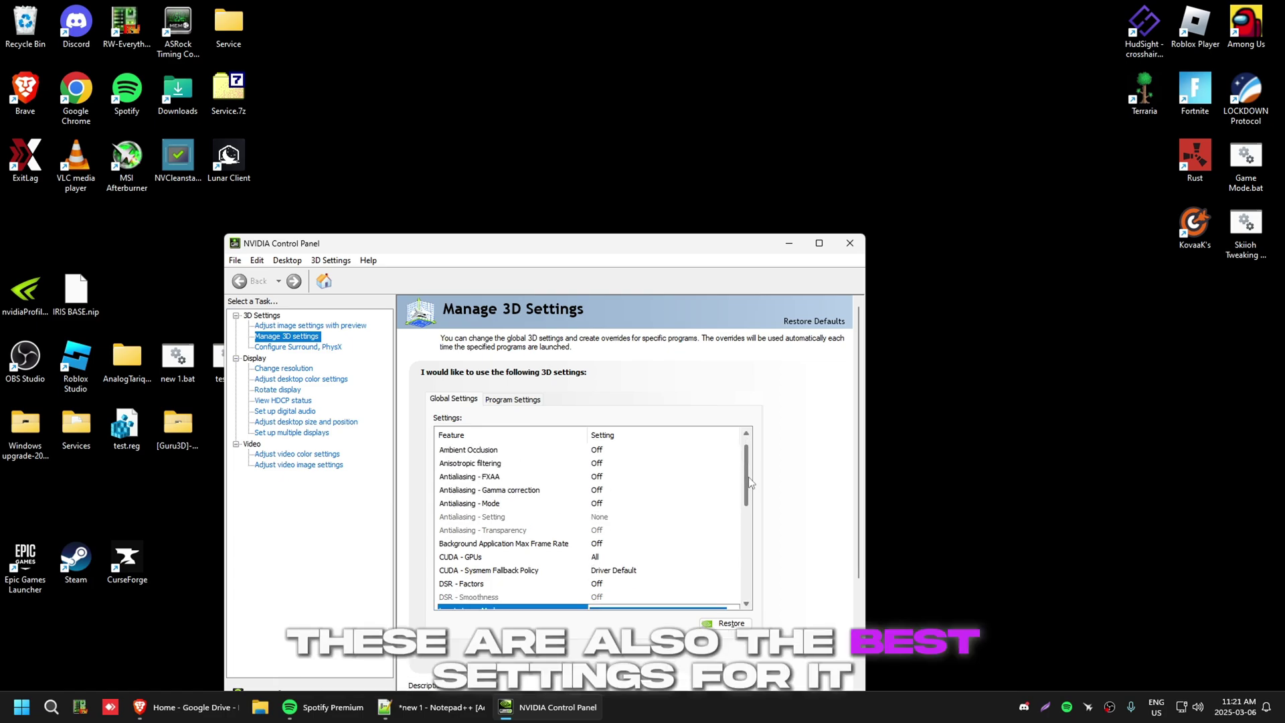
key("super+Up")
scroll(343, 314, "down", 1)
scroll(343, 315, "down", 1)
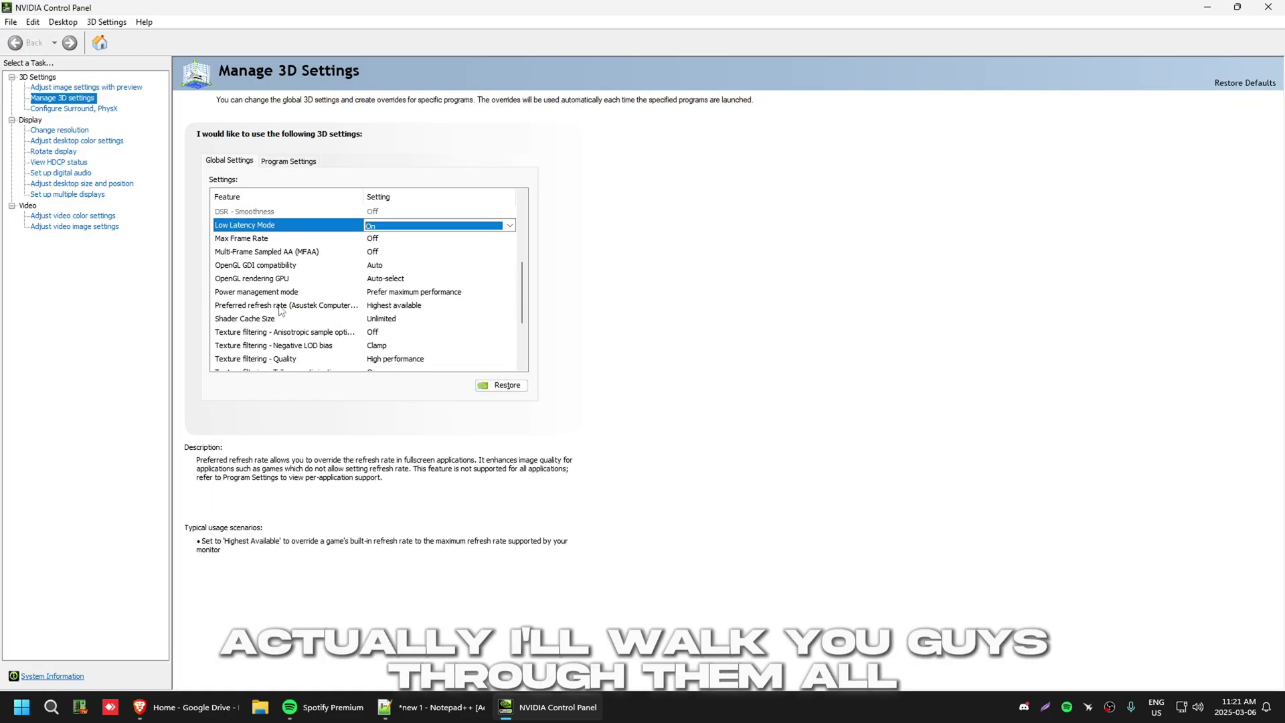
left_click(321, 239)
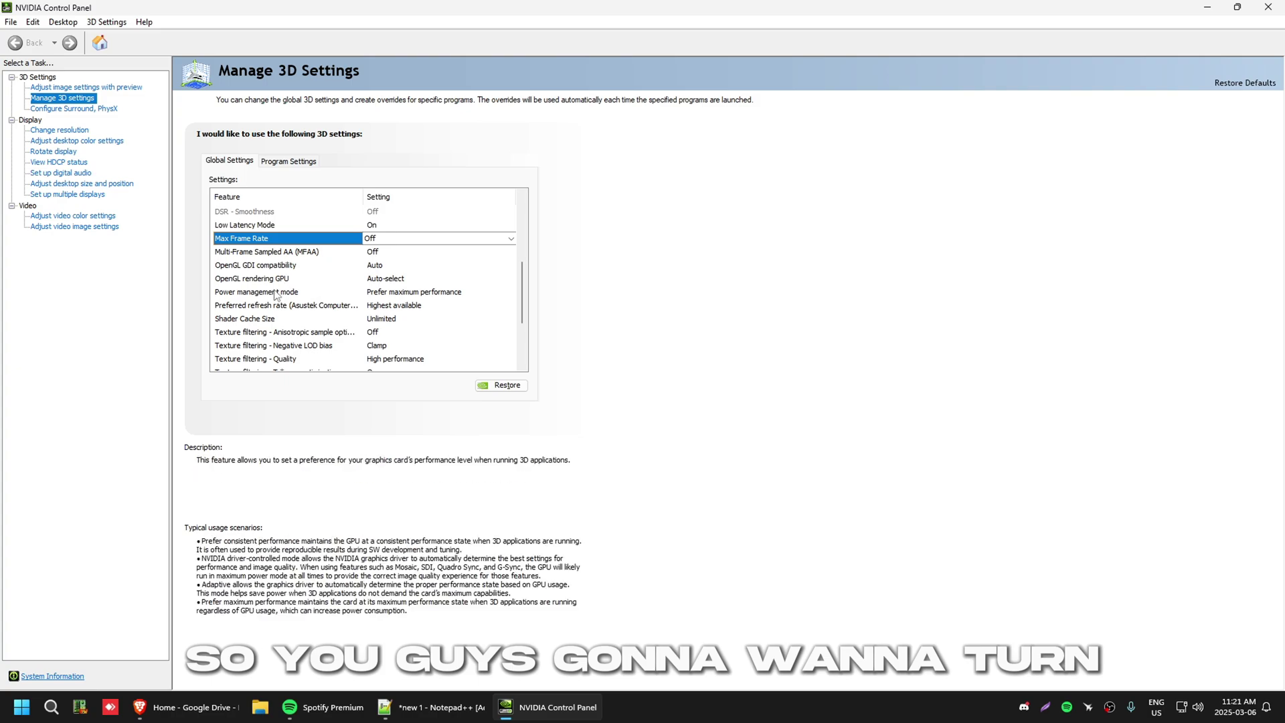
left_click(400, 279)
left_click(402, 278)
left_click(402, 292)
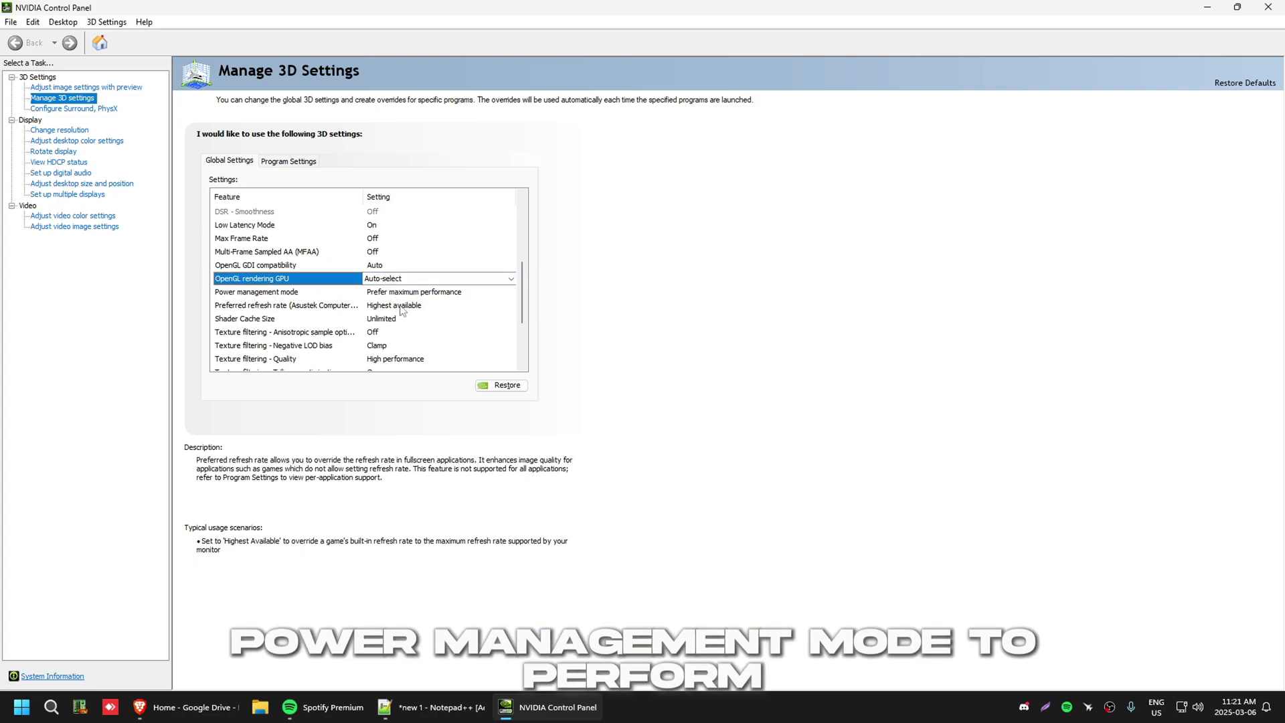
Step: Keep Preferred refresh rate at Highest available, Anisotropic sample optimization Off, and review Texture filtering - Quality
left_click(392, 307)
left_click(392, 306)
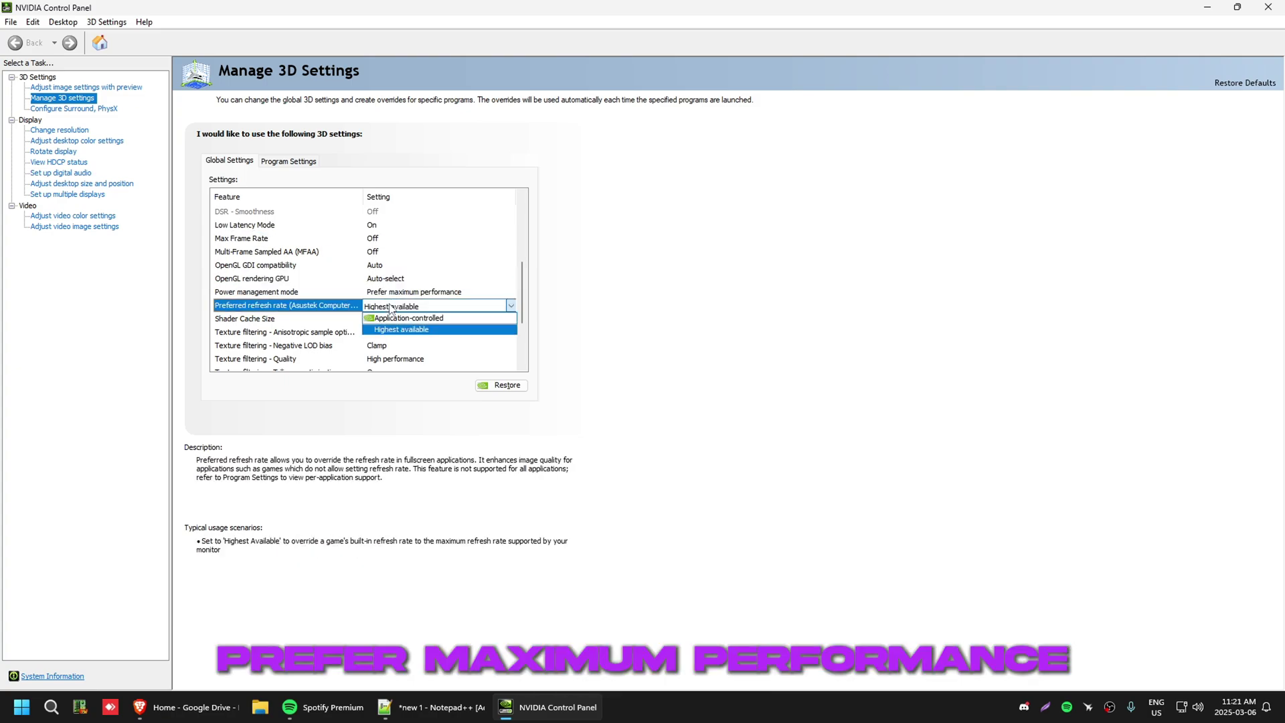
left_click(395, 330)
left_click(399, 326)
left_click(399, 326)
left_click(399, 327)
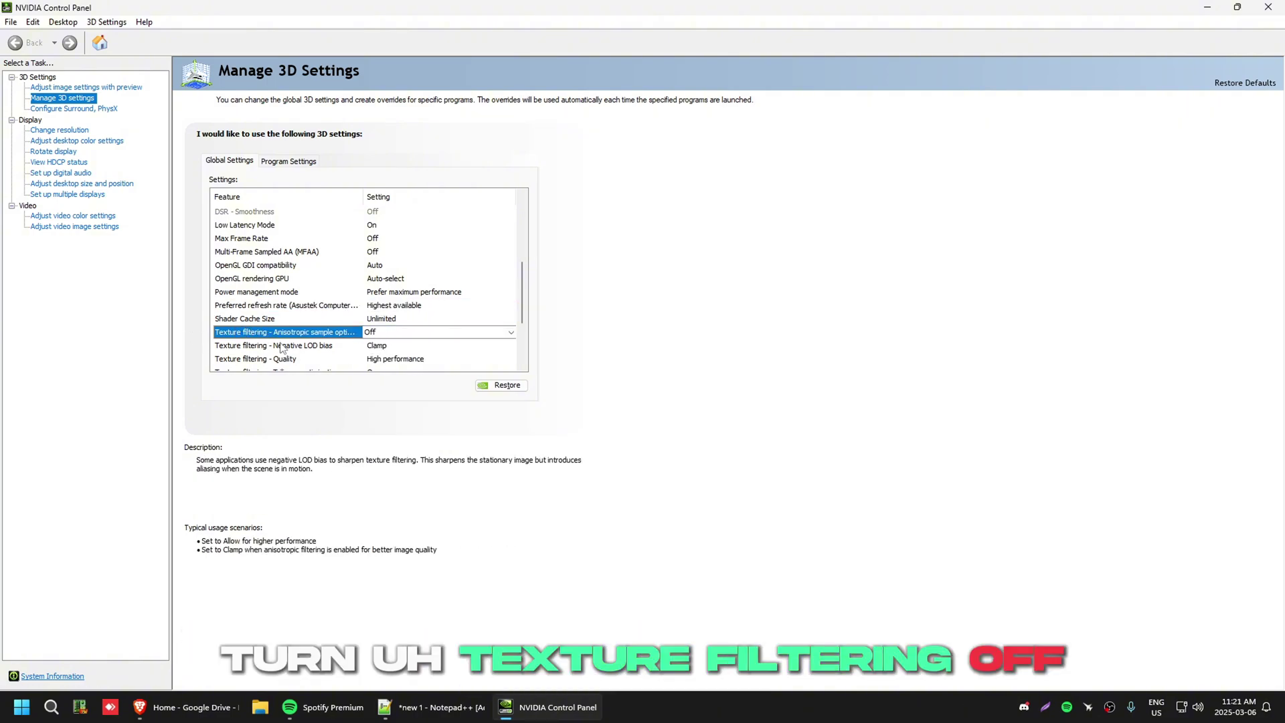
scroll(382, 314, "down", 1)
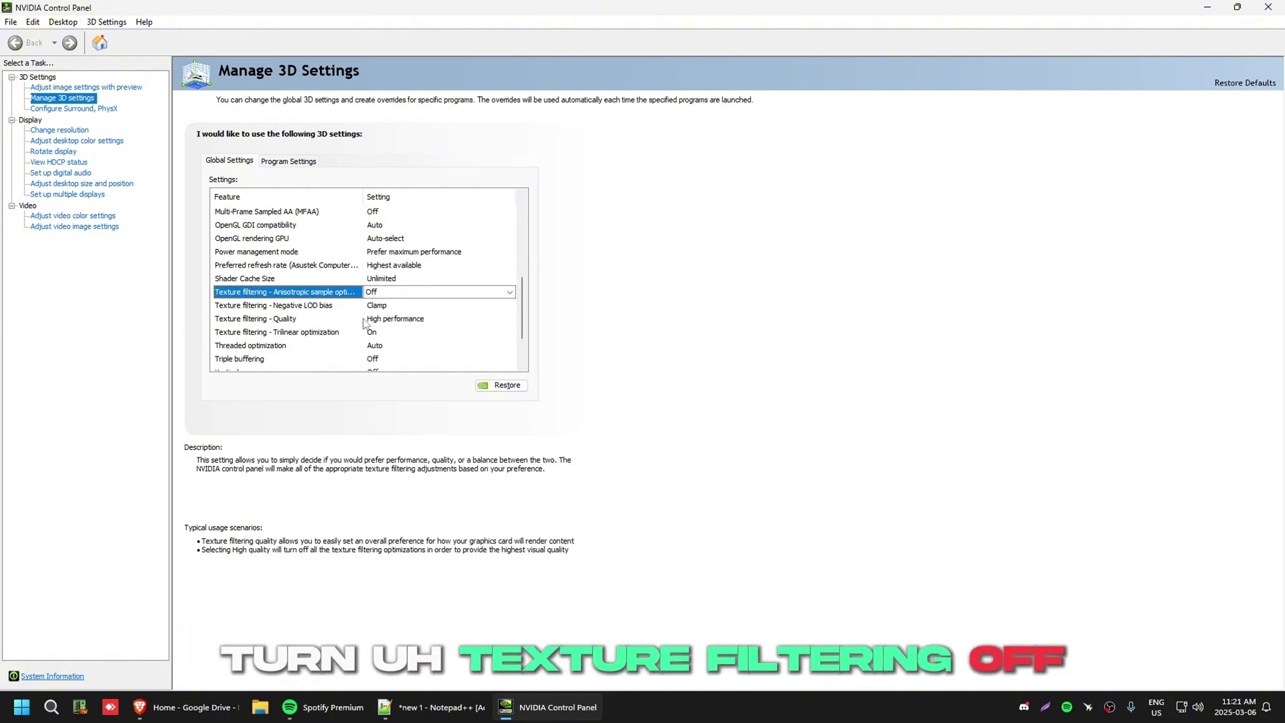
left_click(400, 320)
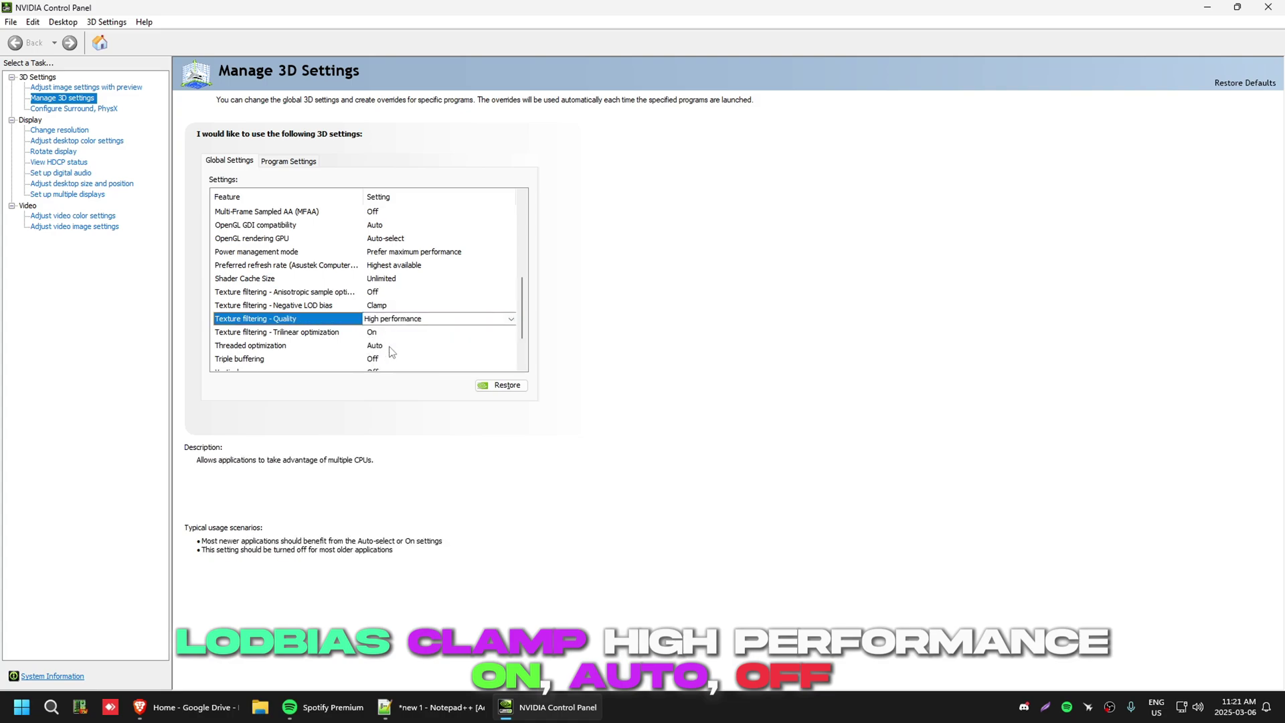
scroll(391, 351, "down", 1)
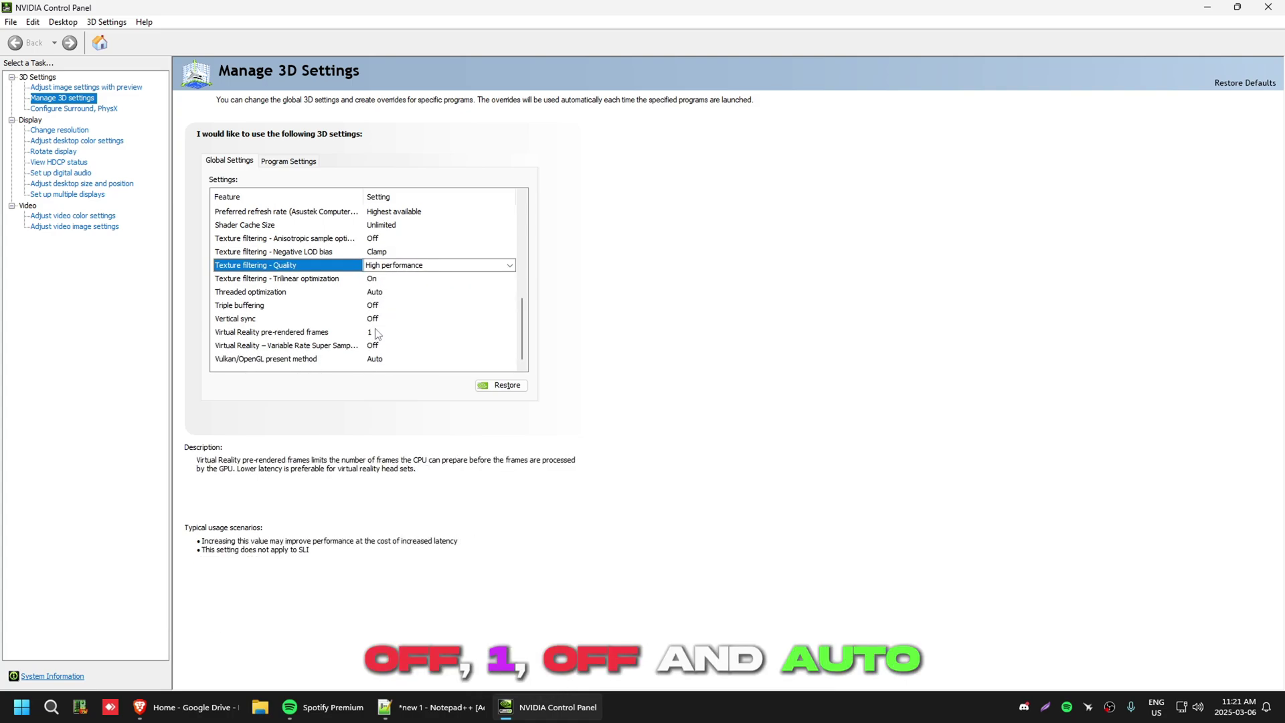
scroll(378, 355, "up", 2)
scroll(373, 354, "up", 5)
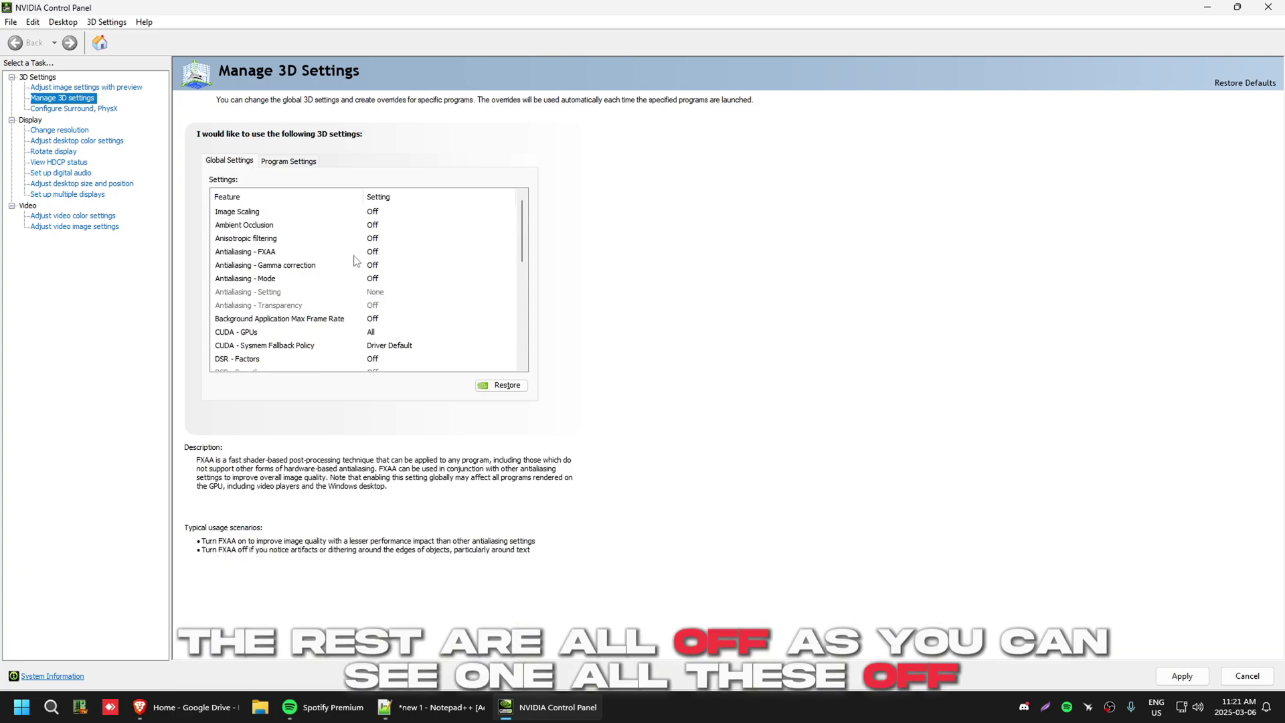
Step: In Program Settings, set Fortnite's Image Scaling to Off
left_click(281, 162)
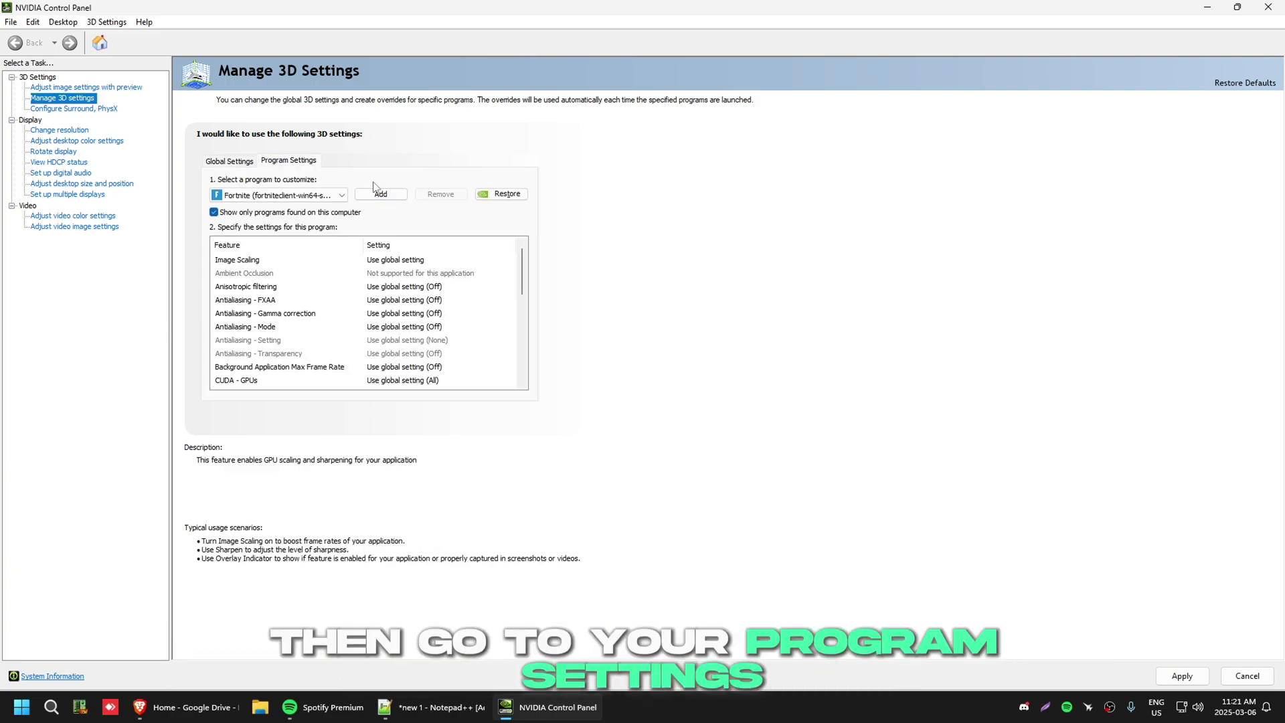
left_click(435, 259)
key("Down")
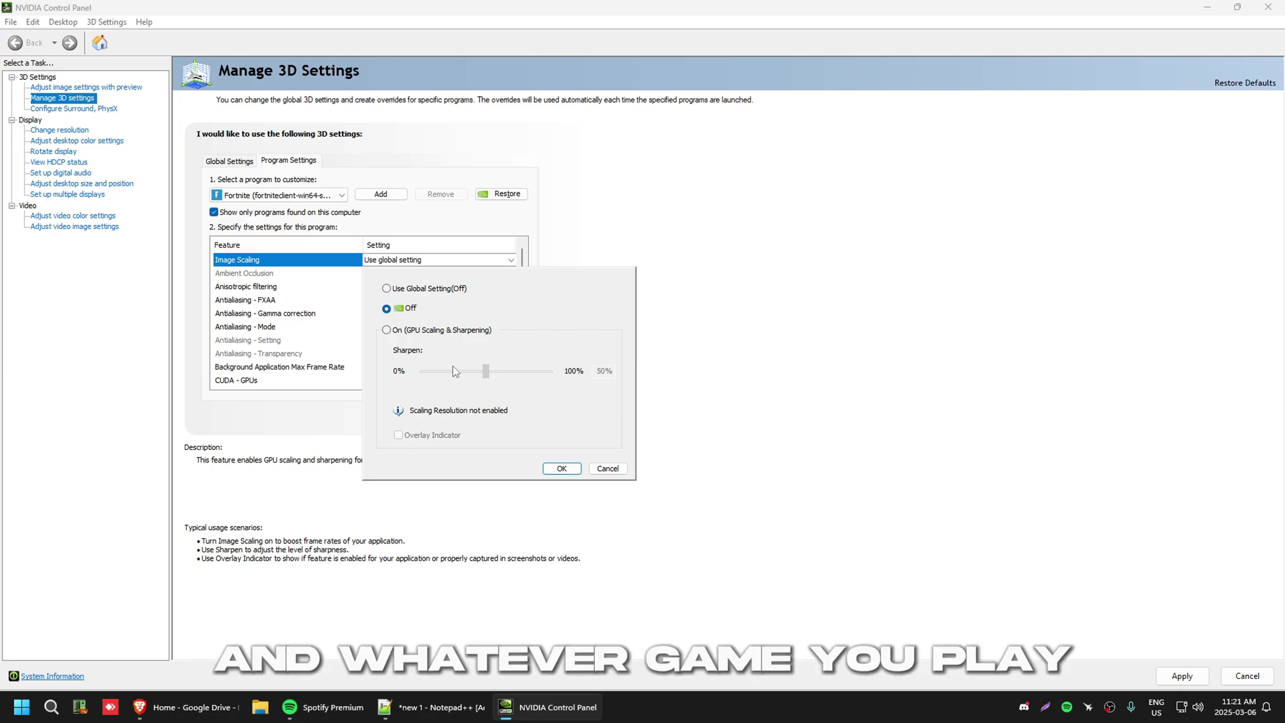
left_click(562, 469)
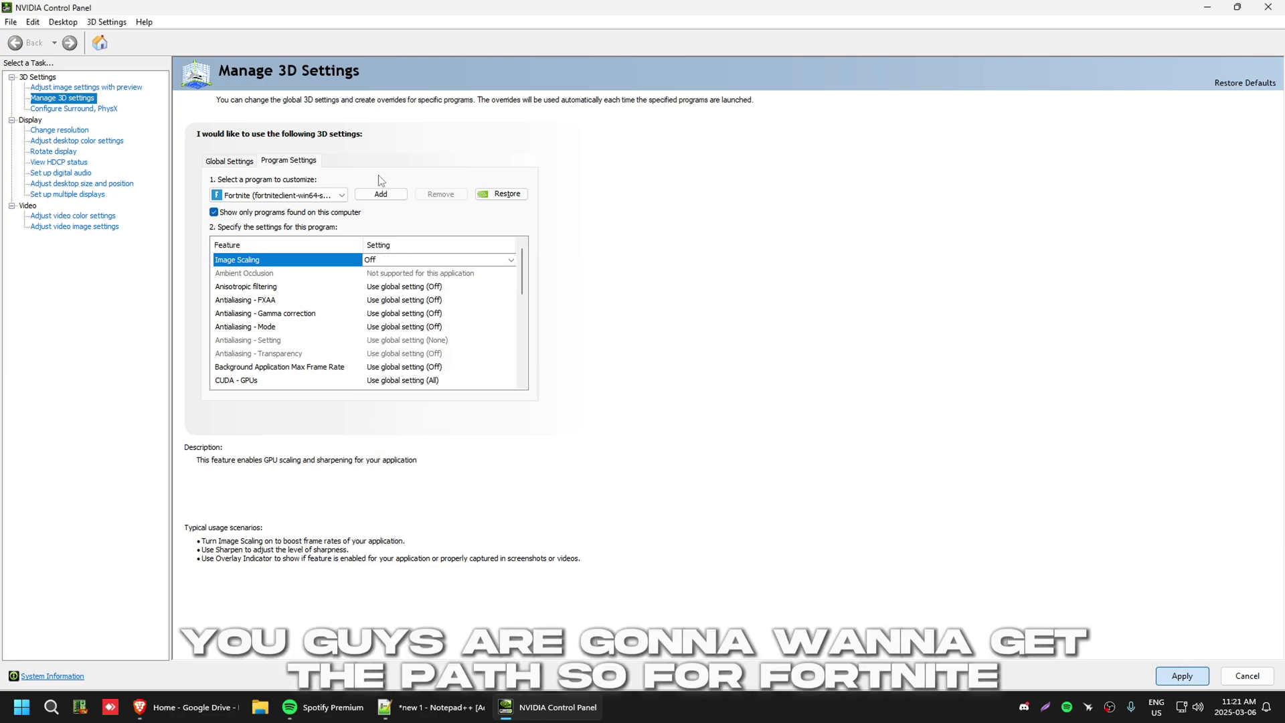
Step: Add FortniteClient-Win64-Shipping.exe from C:\Program Files\Epic Games\Fortnite\FortniteGame\Binaries\Win64 as a program
left_click(374, 195)
left_click(767, 468)
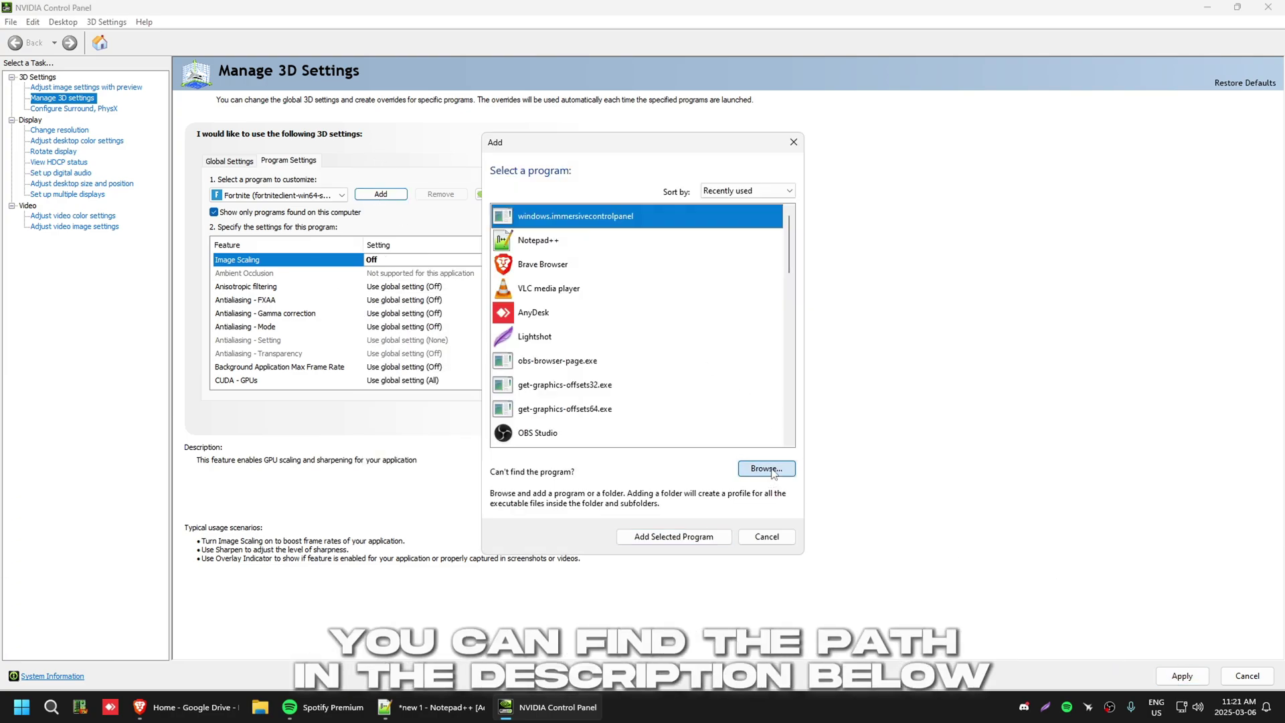
left_click(475, 435)
double_click(613, 305)
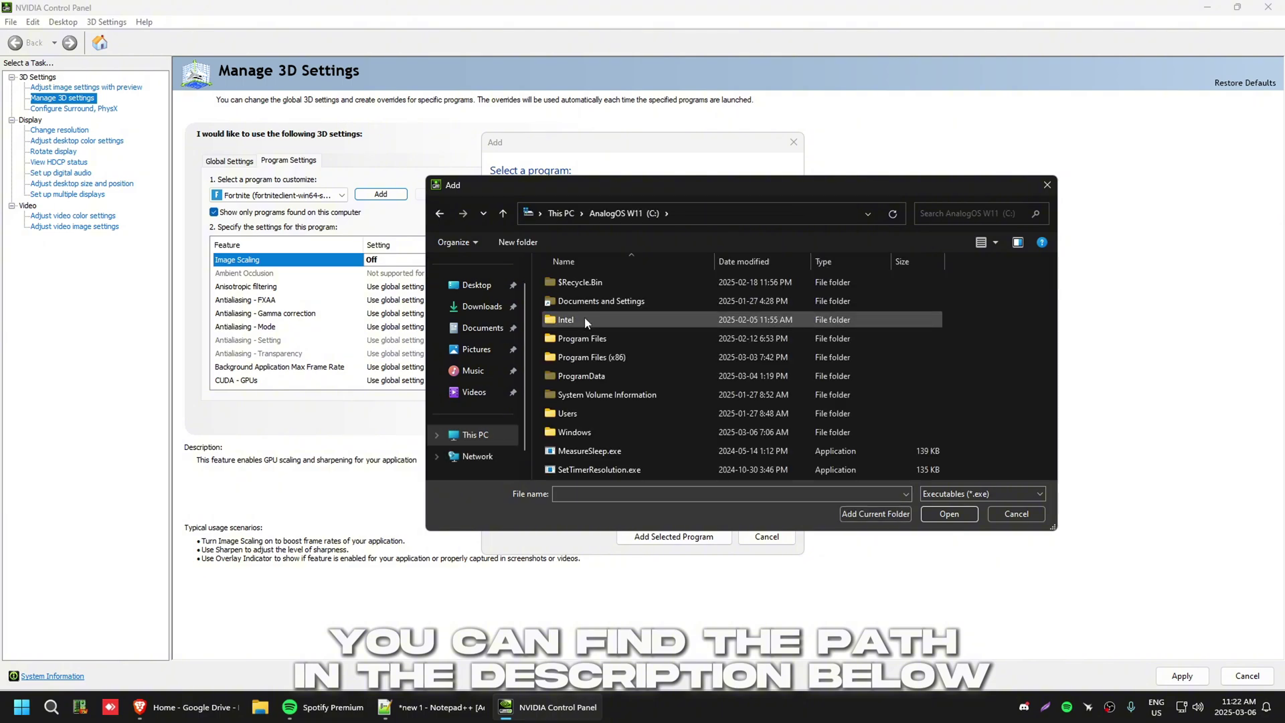
double_click(584, 338)
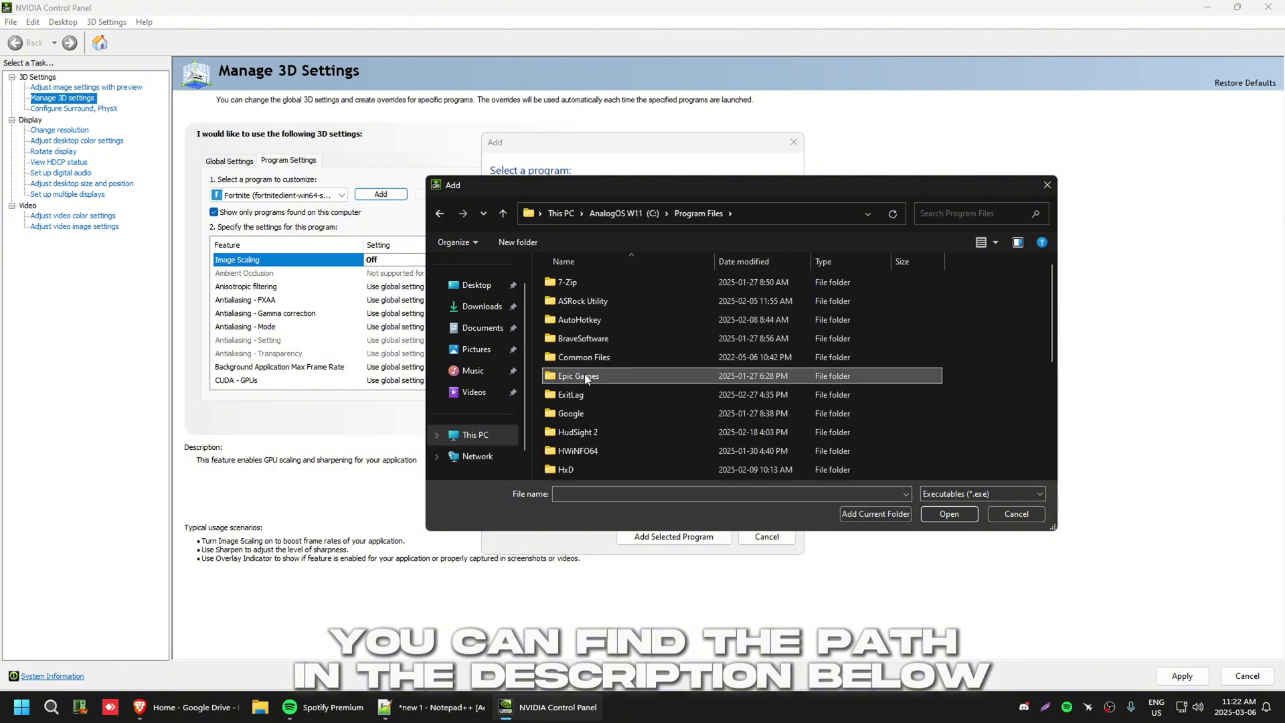
double_click(578, 376)
double_click(564, 284)
double_click(550, 322)
double_click(570, 283)
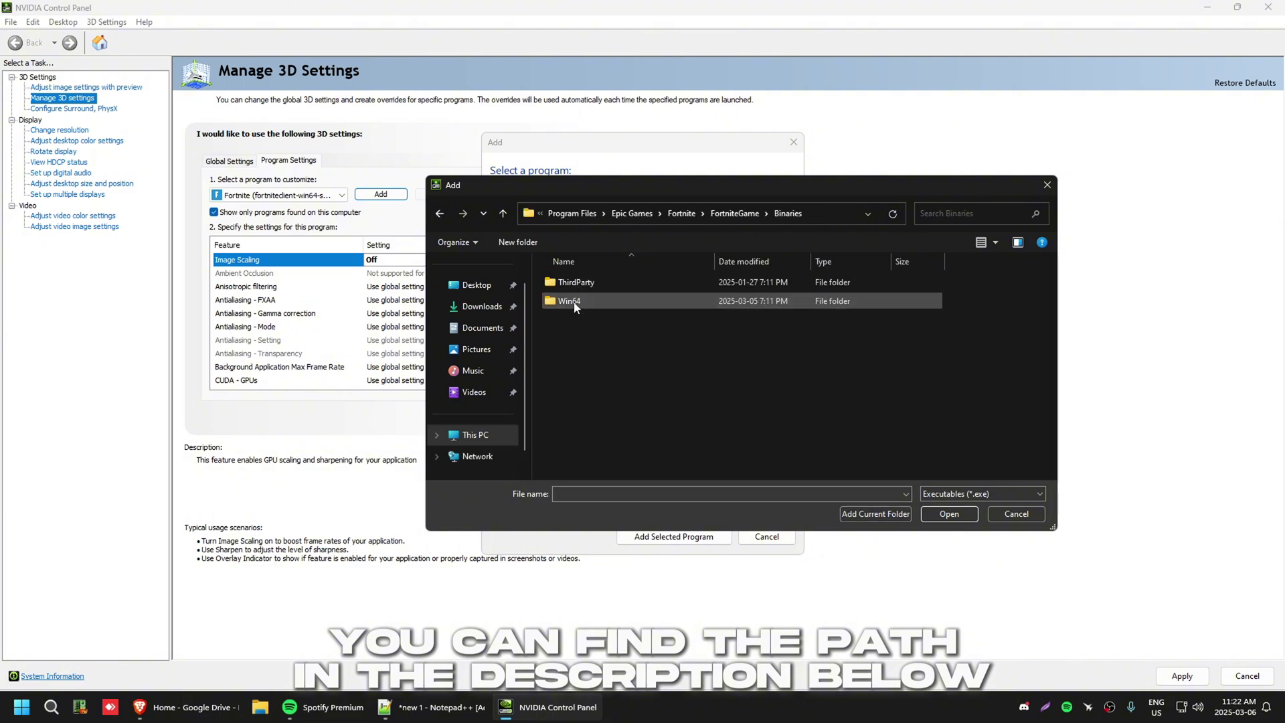
double_click(562, 300)
left_click(581, 338)
left_click(949, 513)
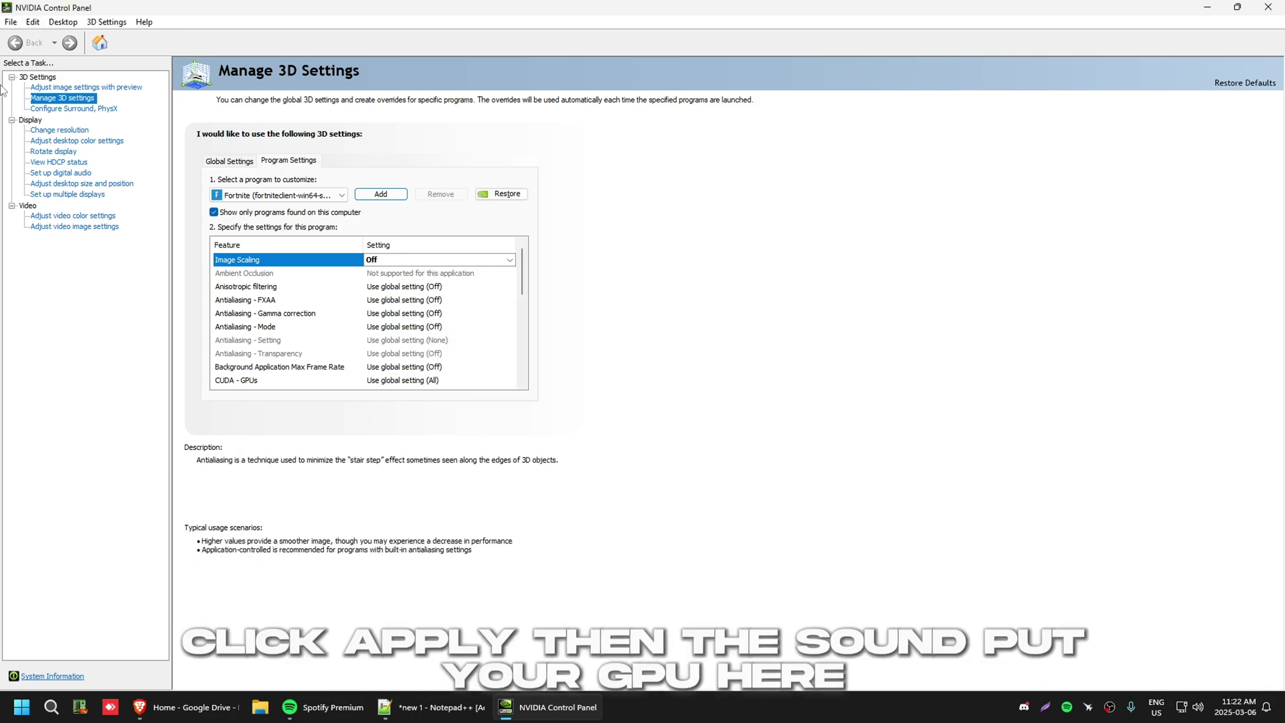
Step: Set the PhysX processor to the NVIDIA GeForce RTX 4070 Ti SUPER and apply
left_click(74, 110)
left_click(478, 182)
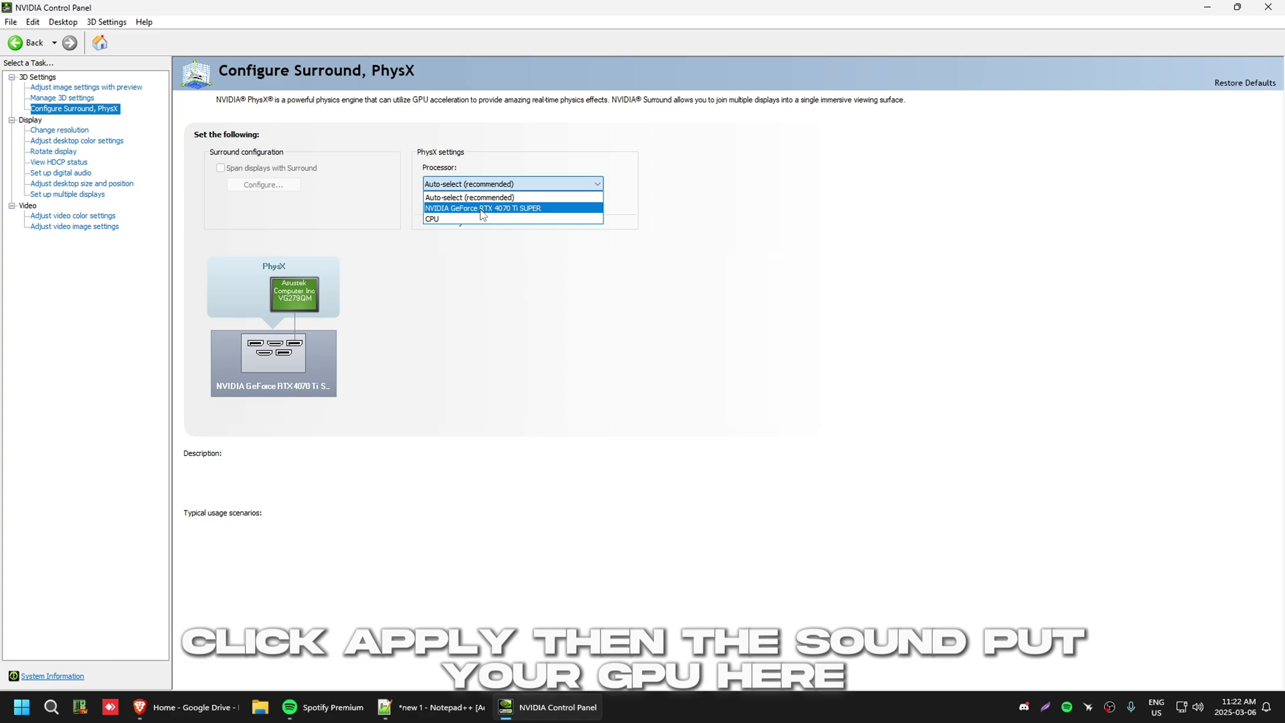
left_click(482, 209)
left_click(1181, 675)
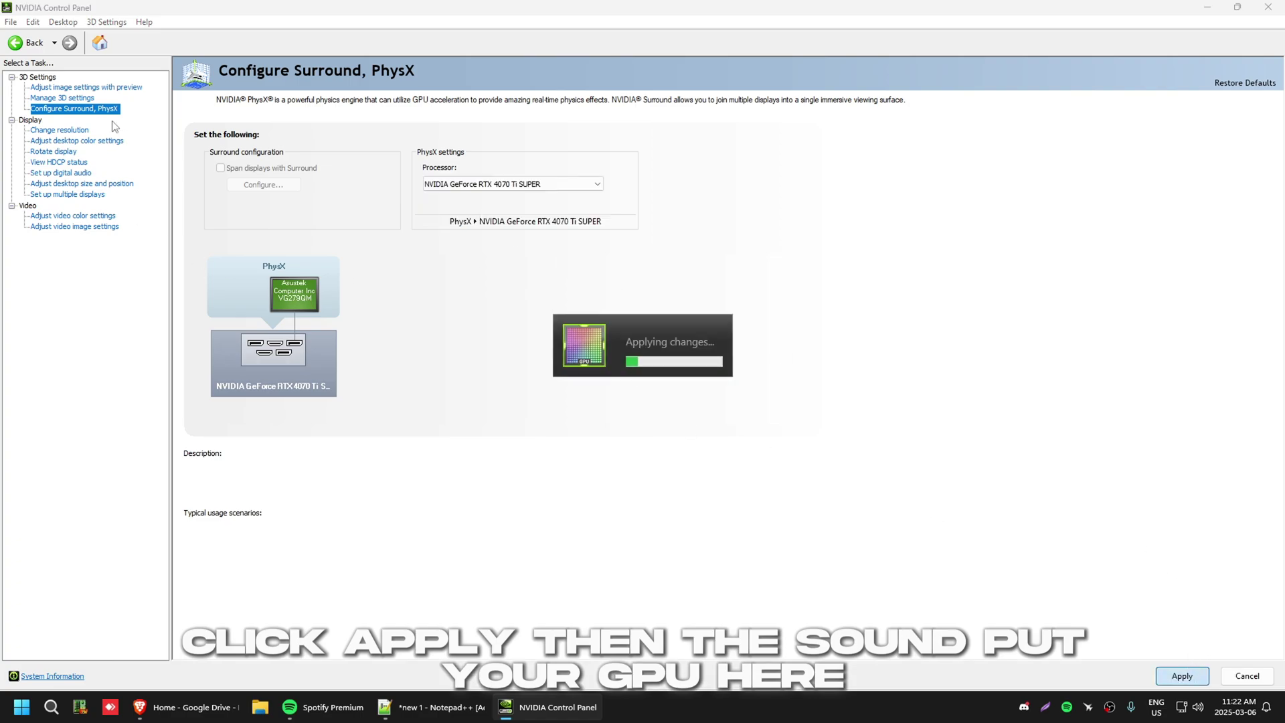
left_click(86, 87)
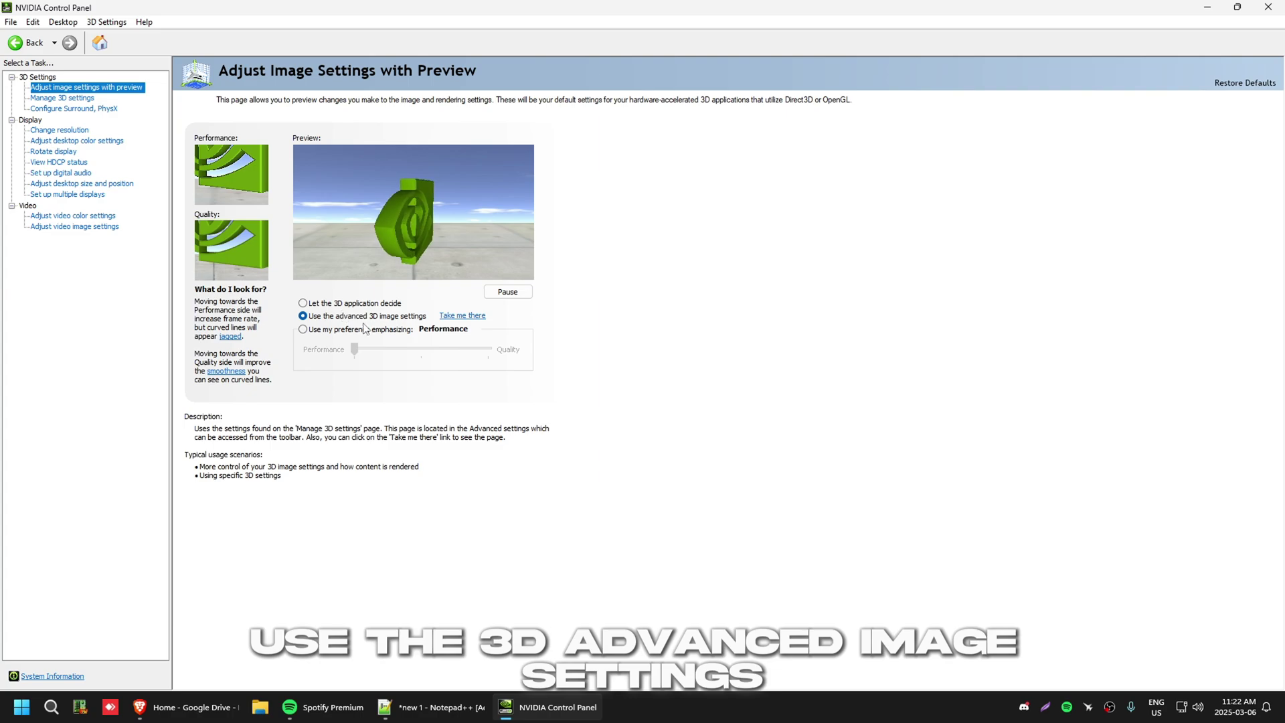
Step: Keep desktop scaling mode on No scaling
left_click(80, 184)
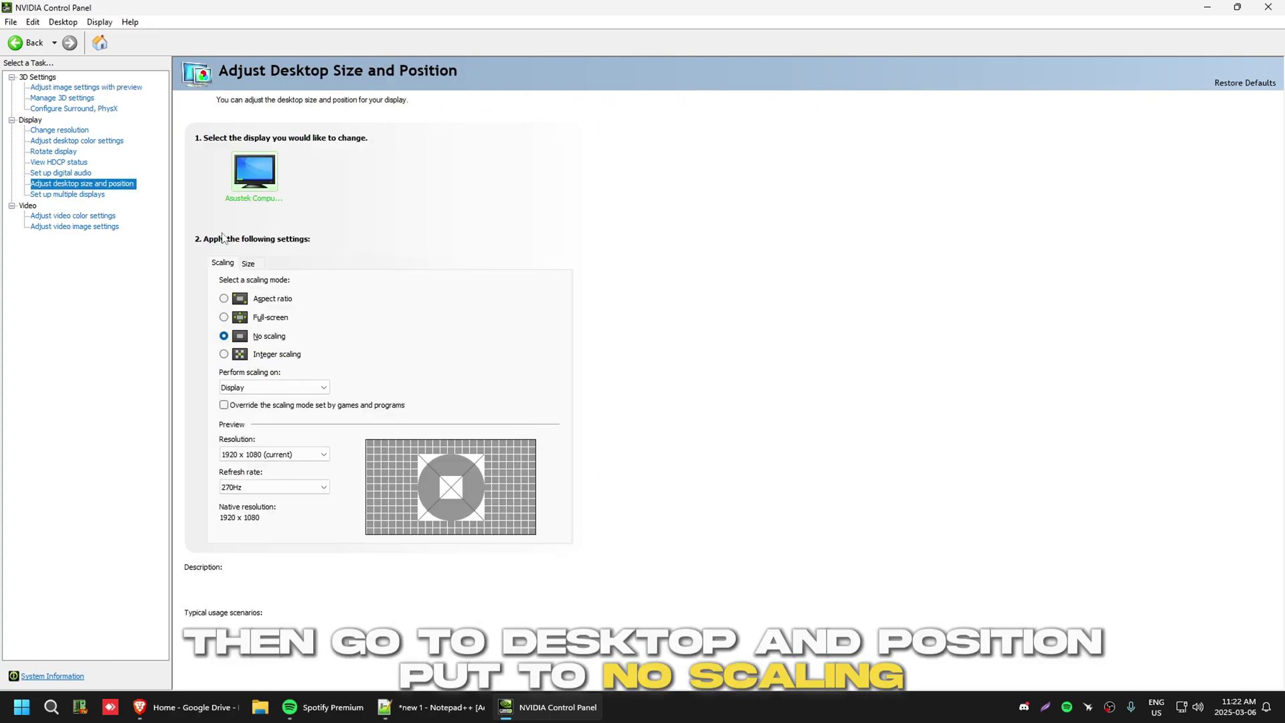
left_click(262, 320)
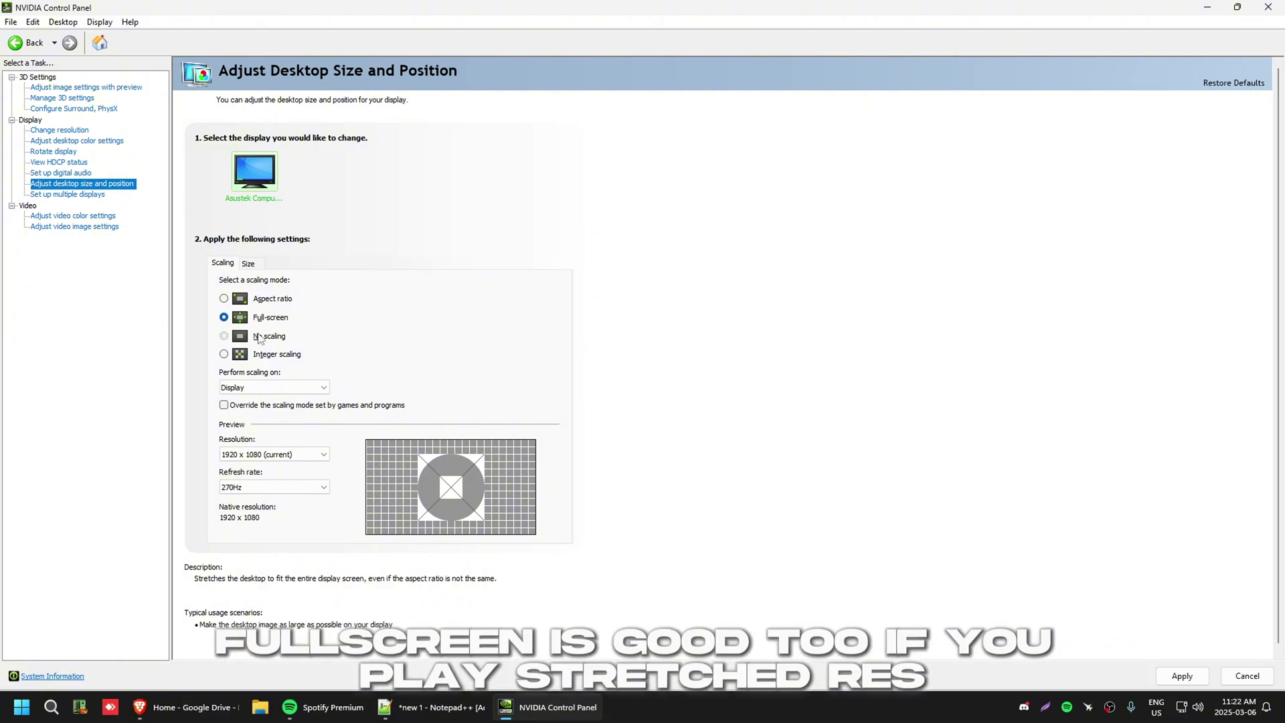
left_click(267, 338)
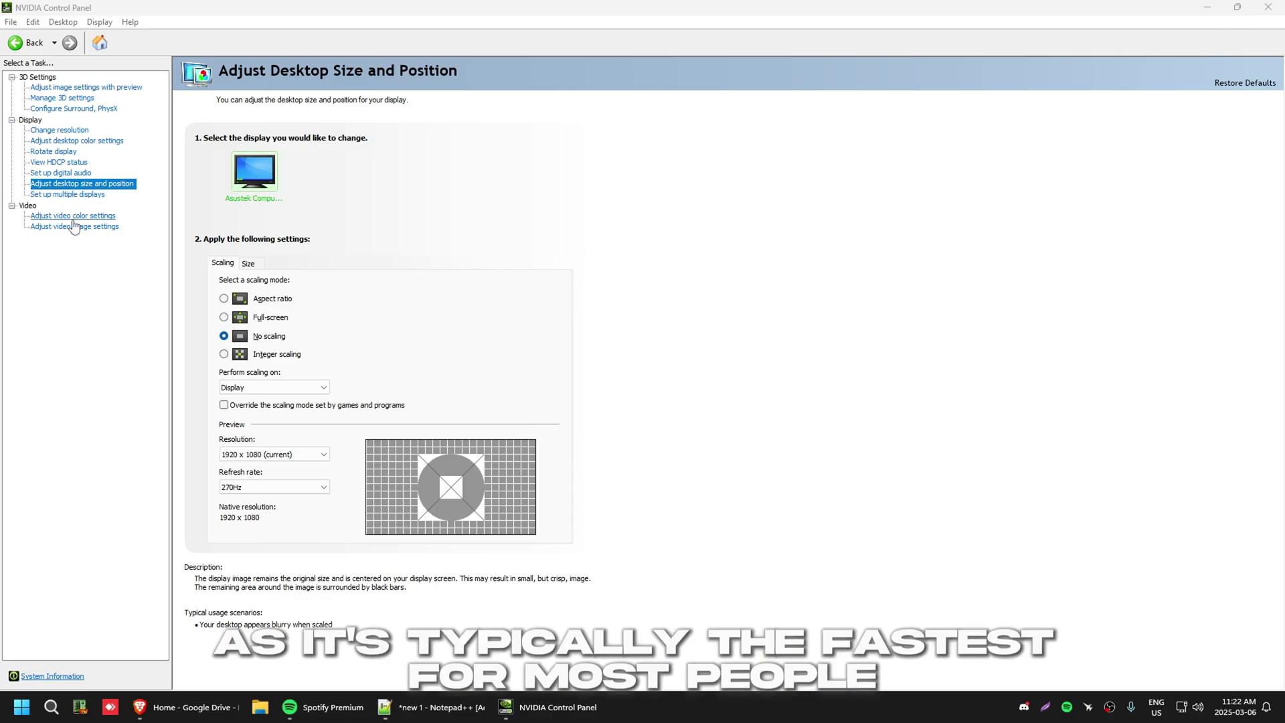
Step: Set video dynamic range to Full (0-255), then close NVIDIA Control Panel
left_click(73, 216)
left_click(321, 296)
left_click(311, 307)
double_click(453, 8)
left_click(918, 167)
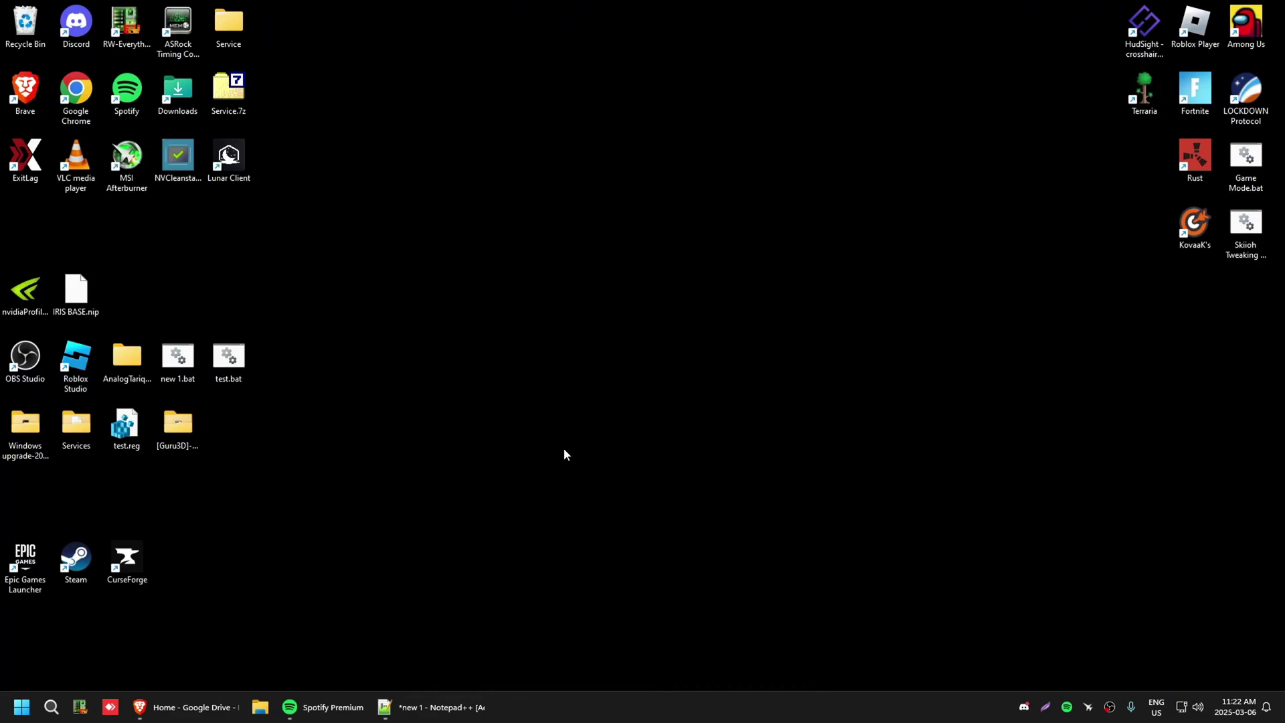
Step: Review then minimize the Notepad++ checklist, and launch Control Panel by running 'control'
left_click(439, 693)
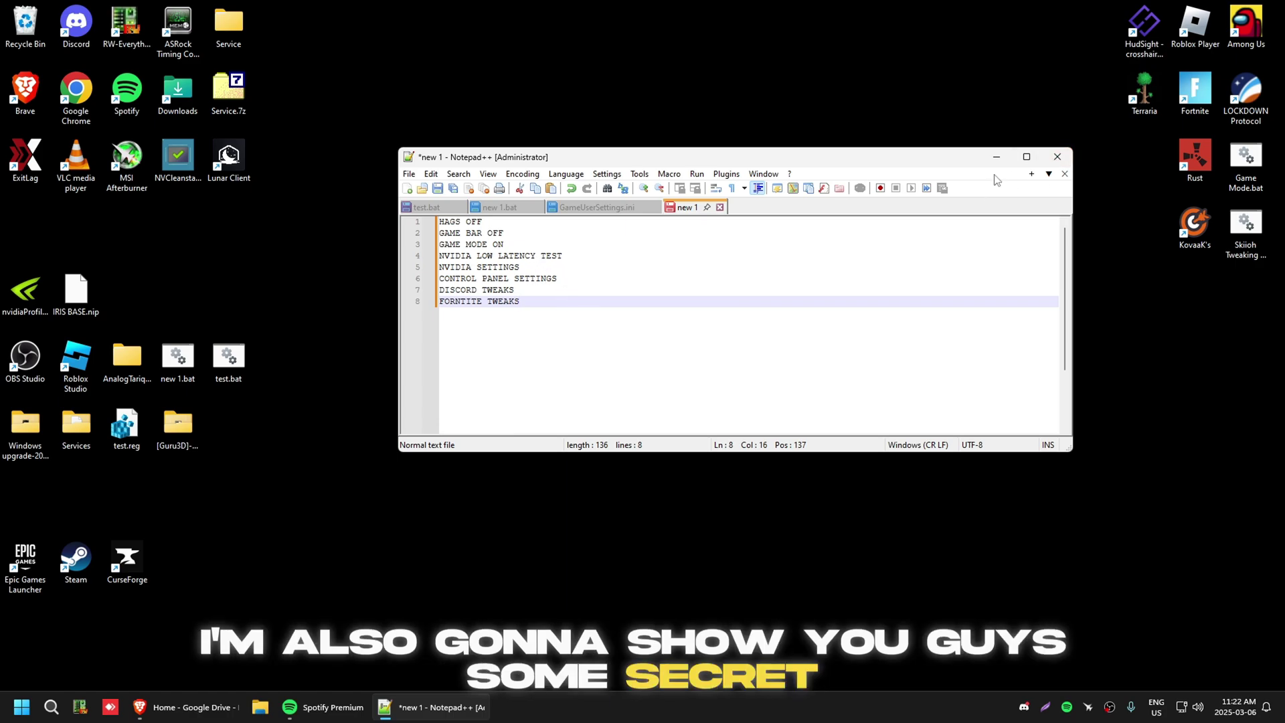
left_click(996, 156)
key("super+r")
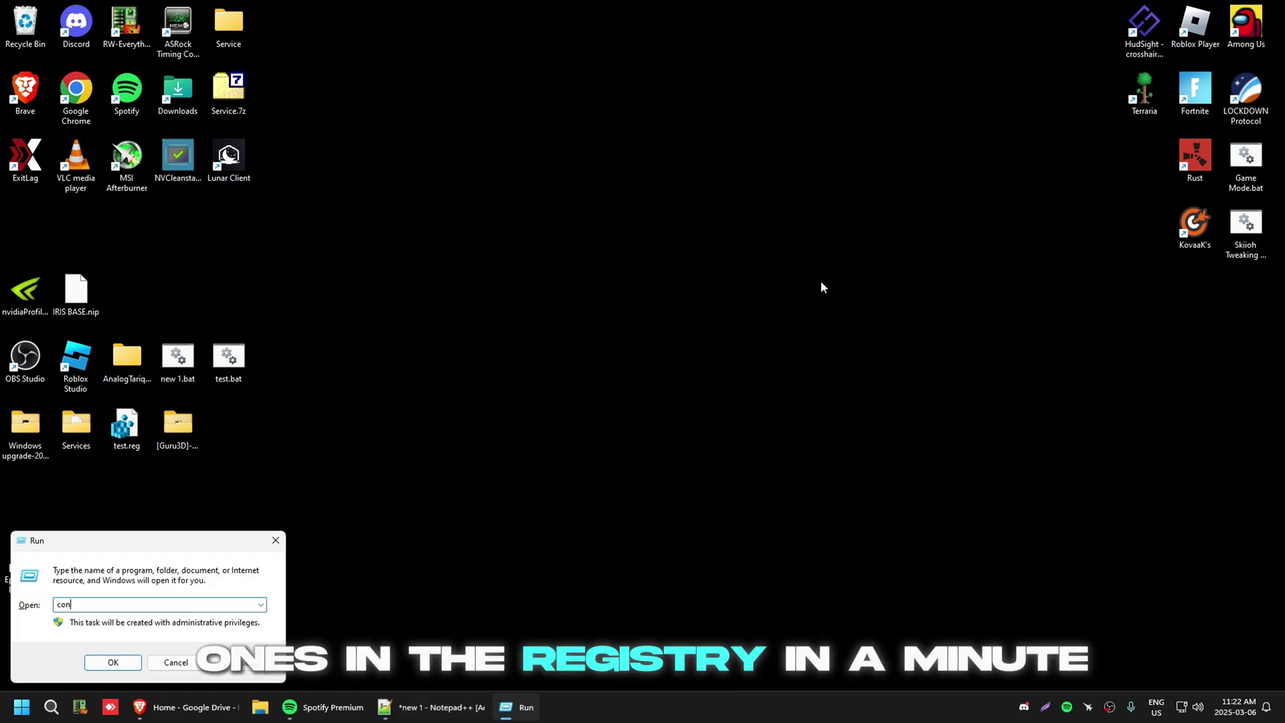
type("control")
key("Return")
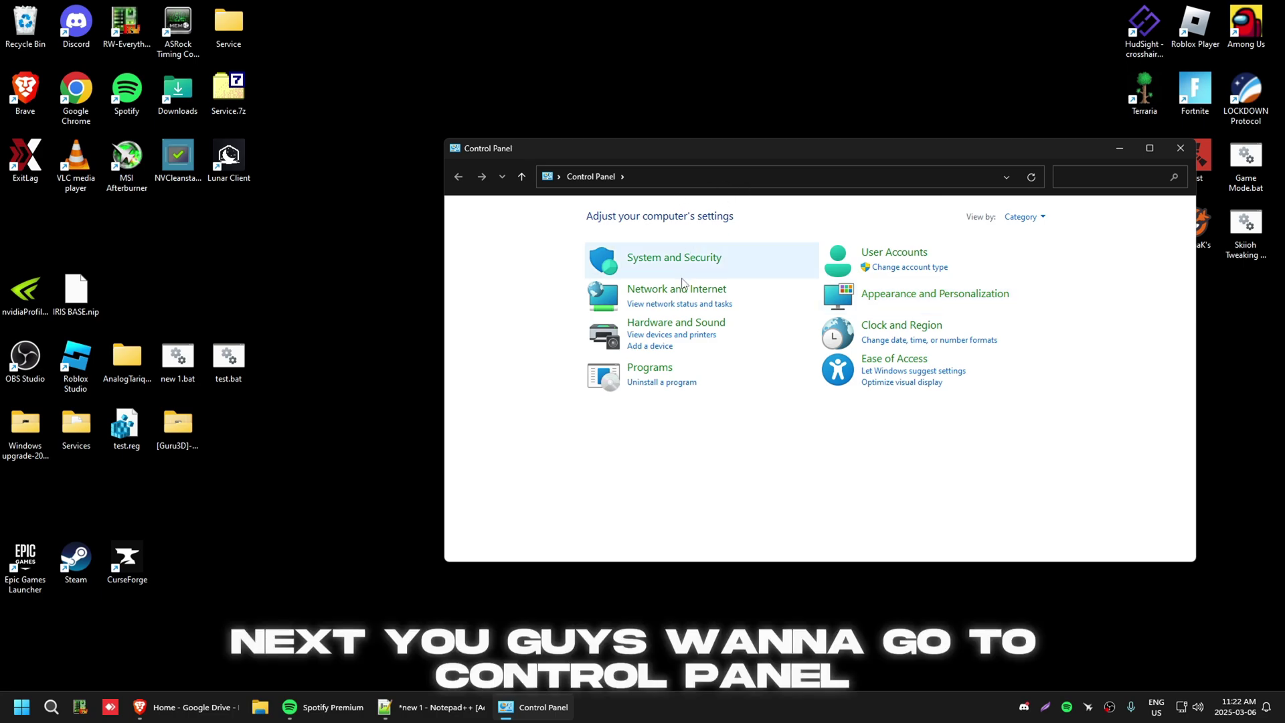
Step: Open the Ethernet connection's properties via Network and Sharing Center and review its network items
left_click(683, 288)
left_click(684, 215)
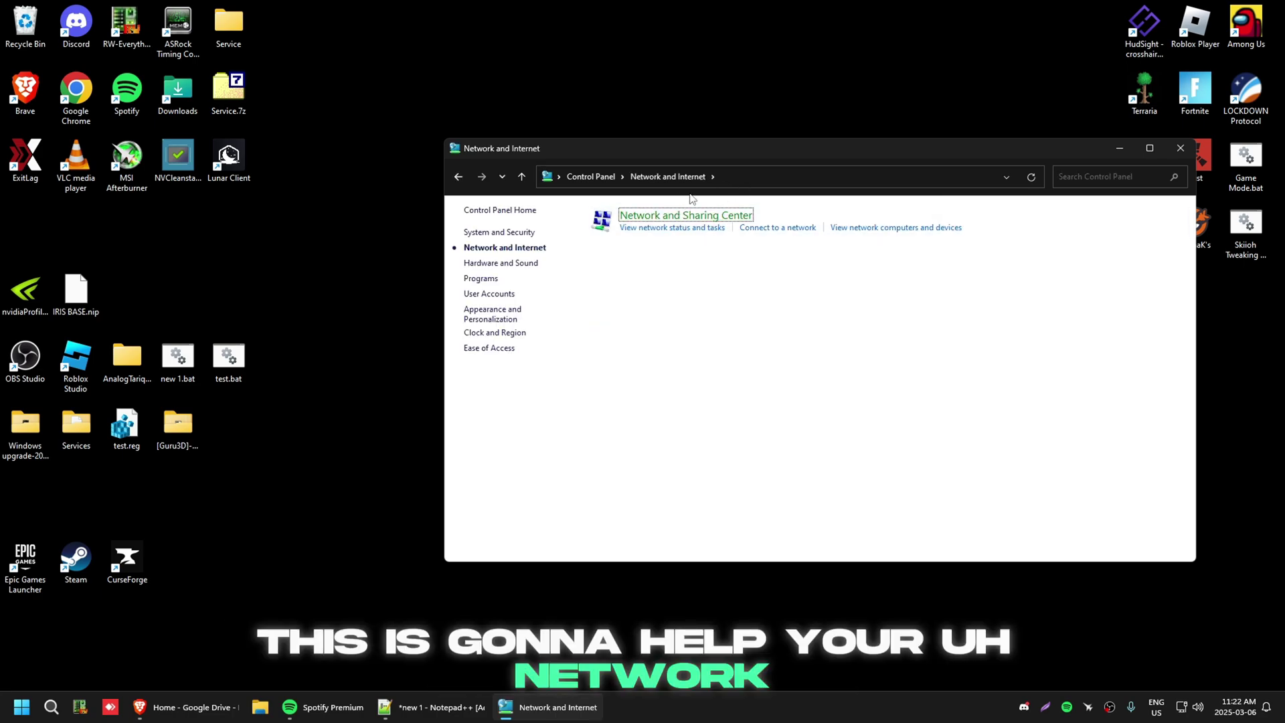
left_click_drag(685, 144, 434, 57)
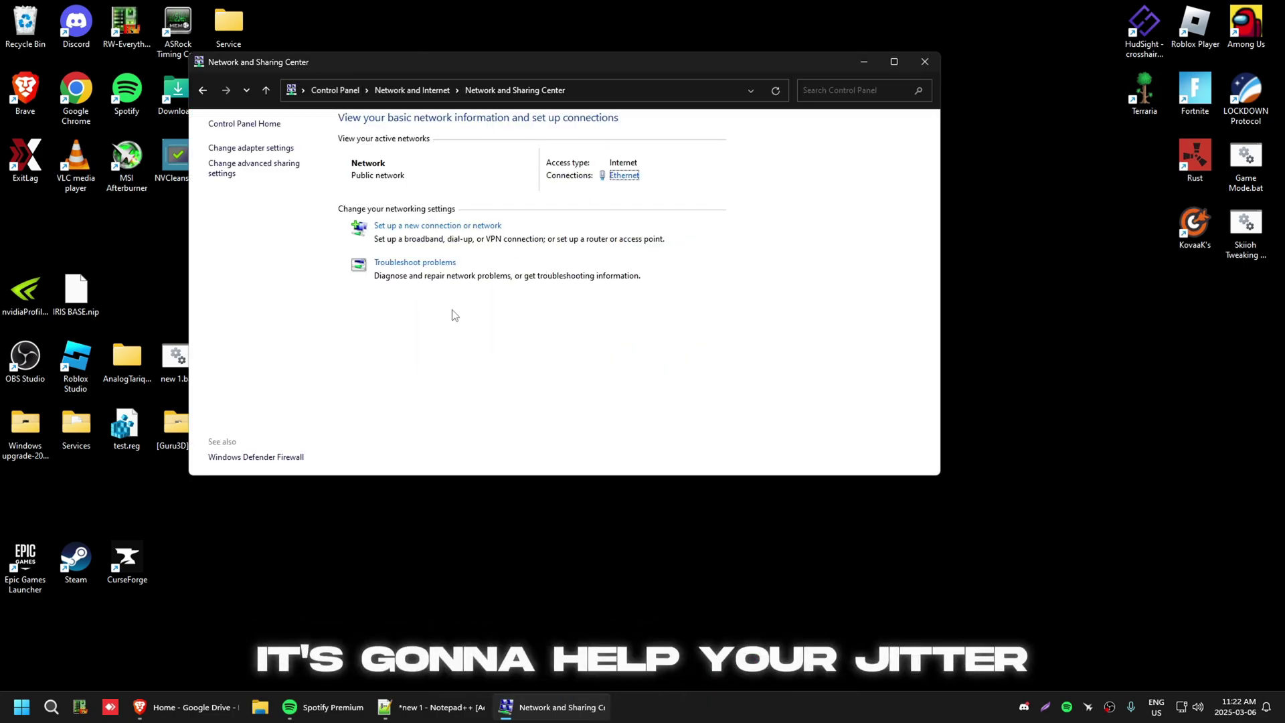
left_click(622, 175)
left_click(563, 465)
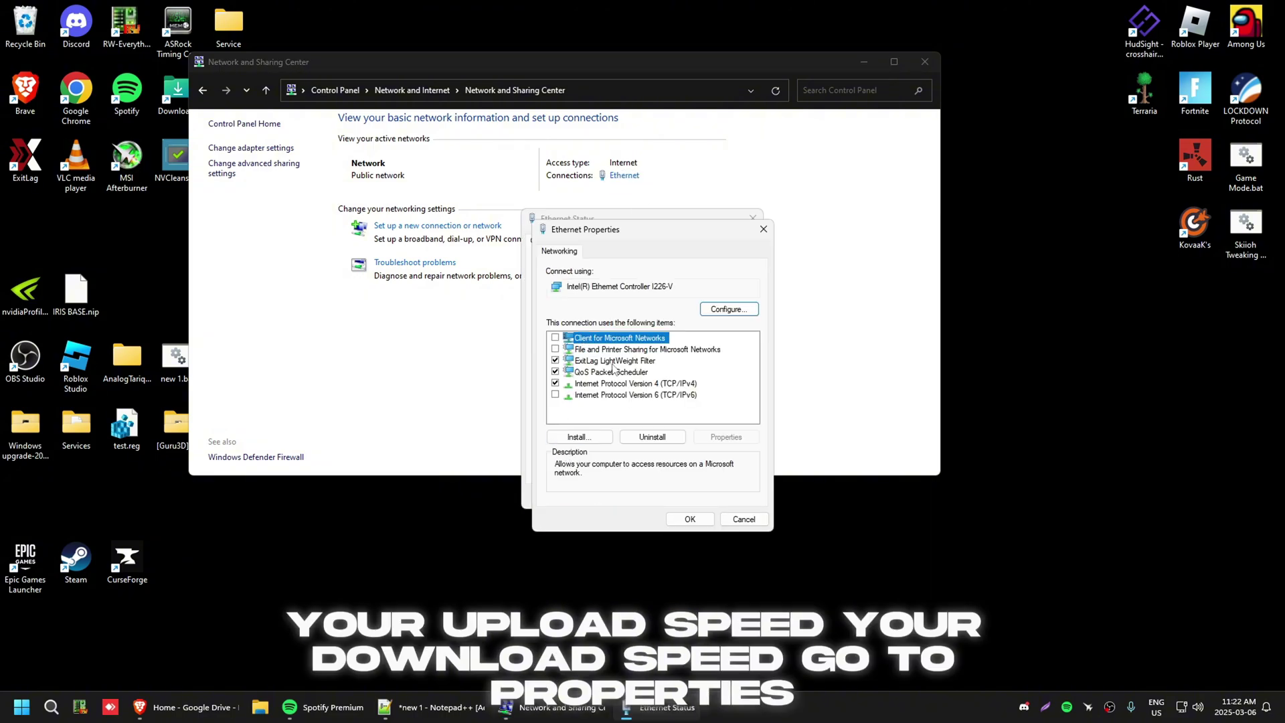
left_click(650, 396)
left_click(593, 349)
left_click(616, 339)
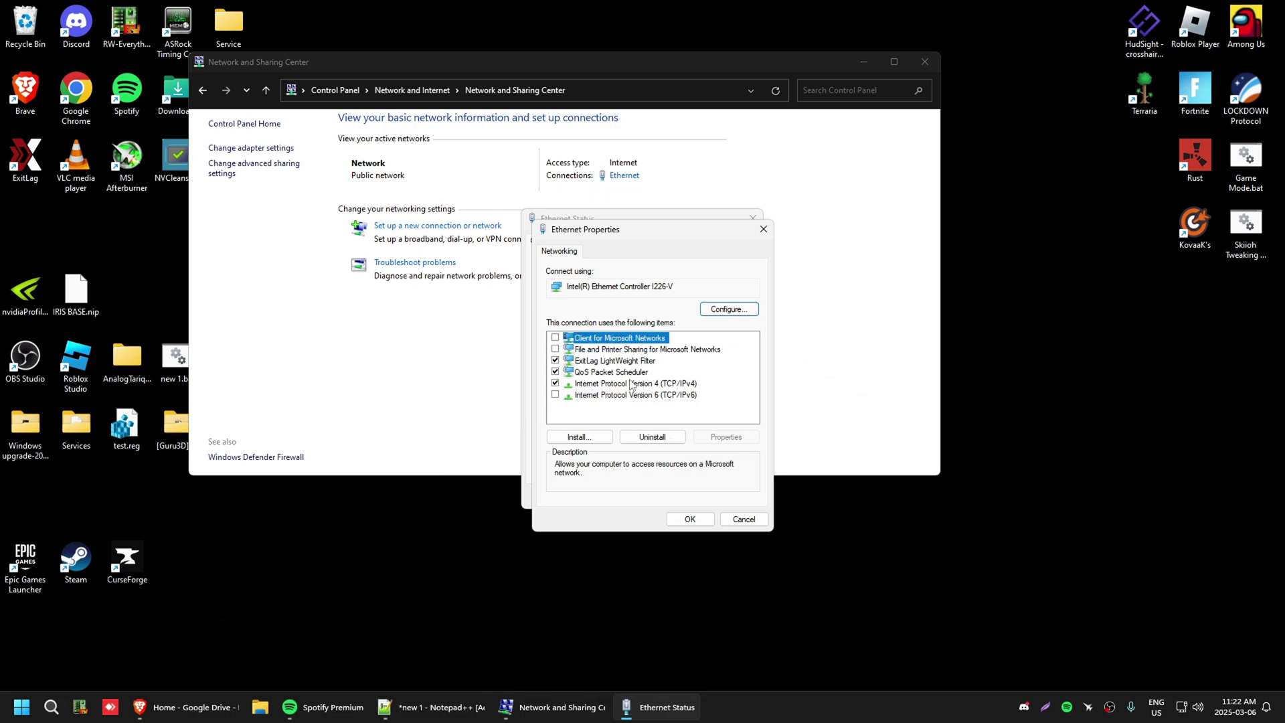
Step: Confirm NetBIOS over TCP/IP is disabled under IPv4 WINS, then open the adapter's Configure settings
double_click(663, 384)
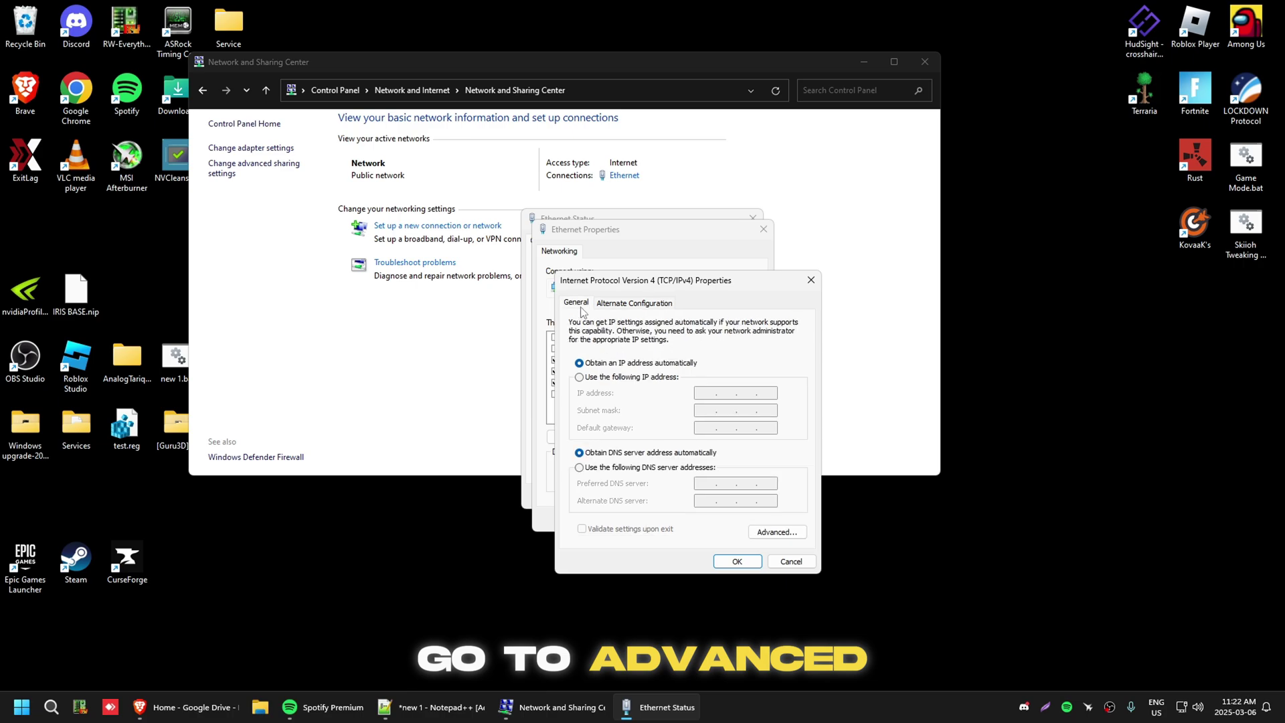
left_click(777, 532)
left_click(652, 314)
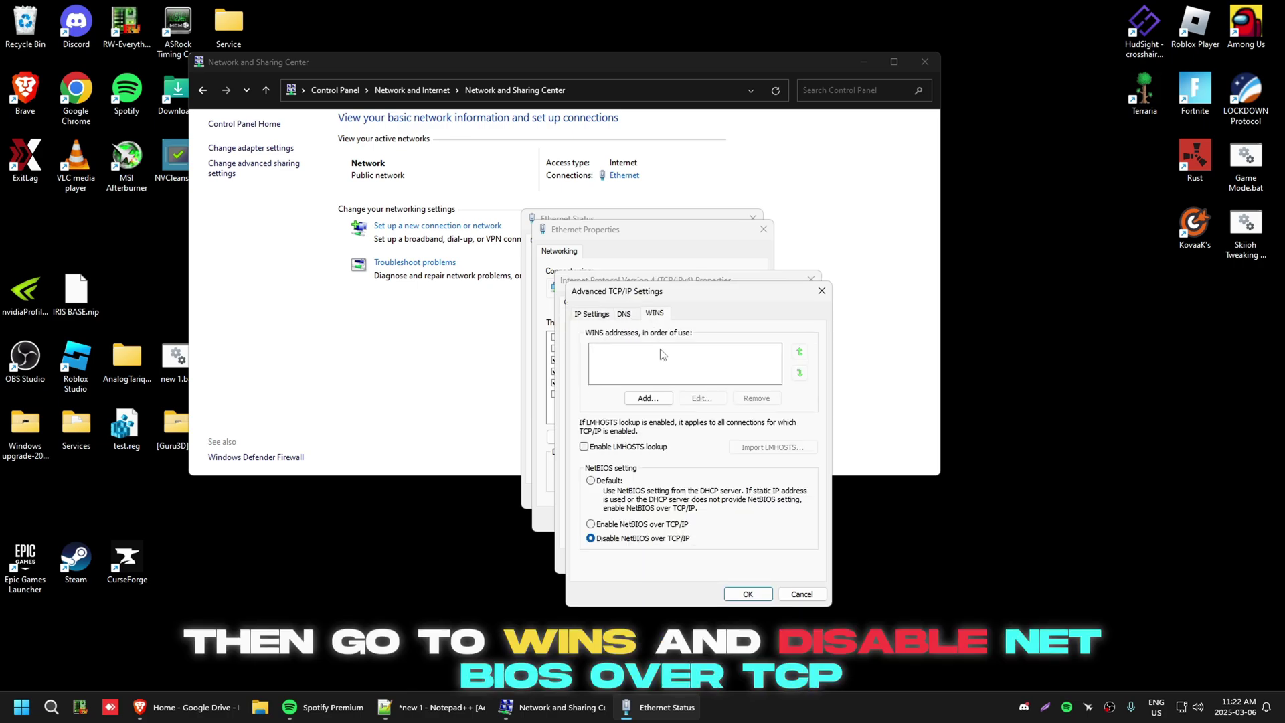
left_click(783, 593)
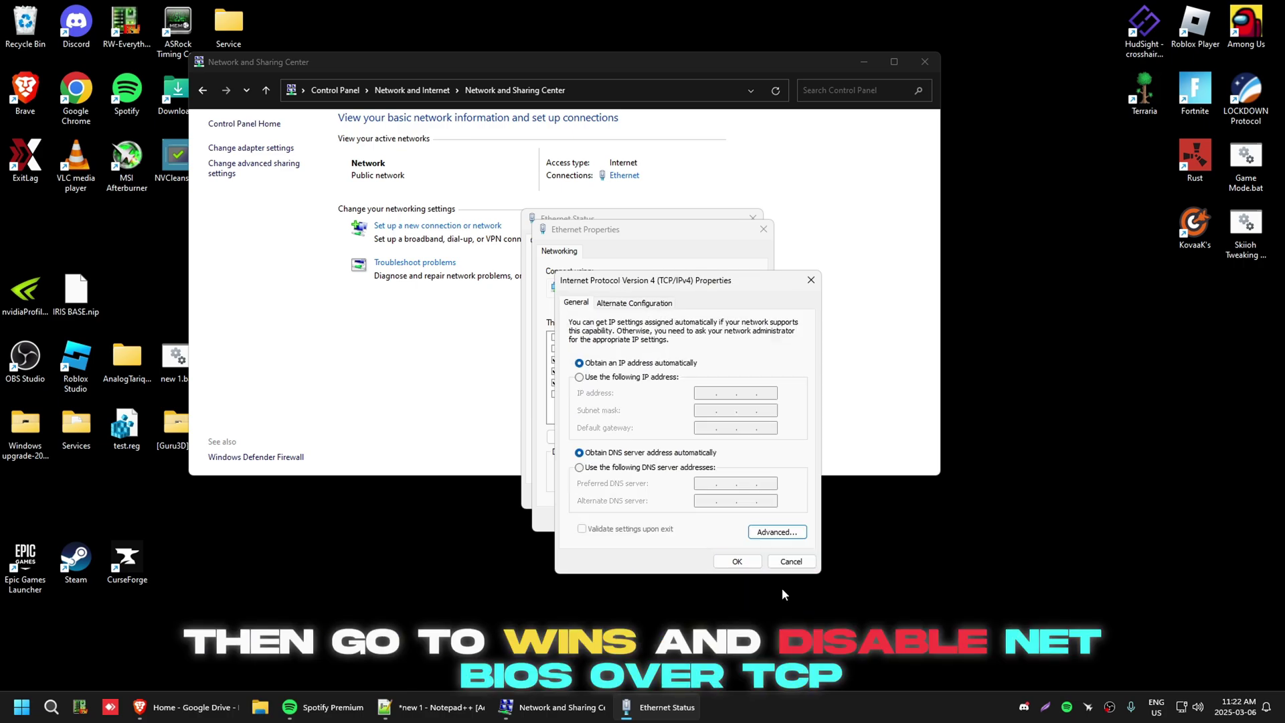
left_click(811, 280)
left_click(729, 314)
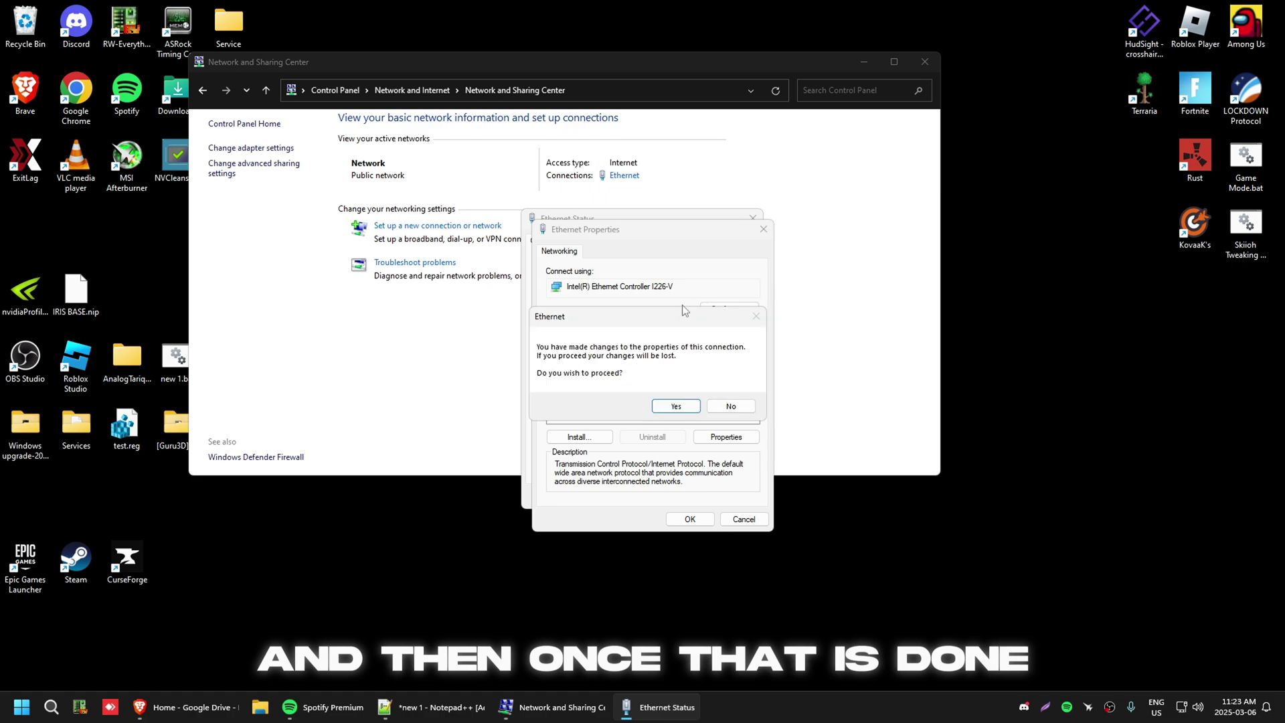
left_click(676, 406)
Step: Stop the adapter from powering down, and keep ARP Offload, DMA Coalescing, PME and EEE Disabled
left_click(346, 173)
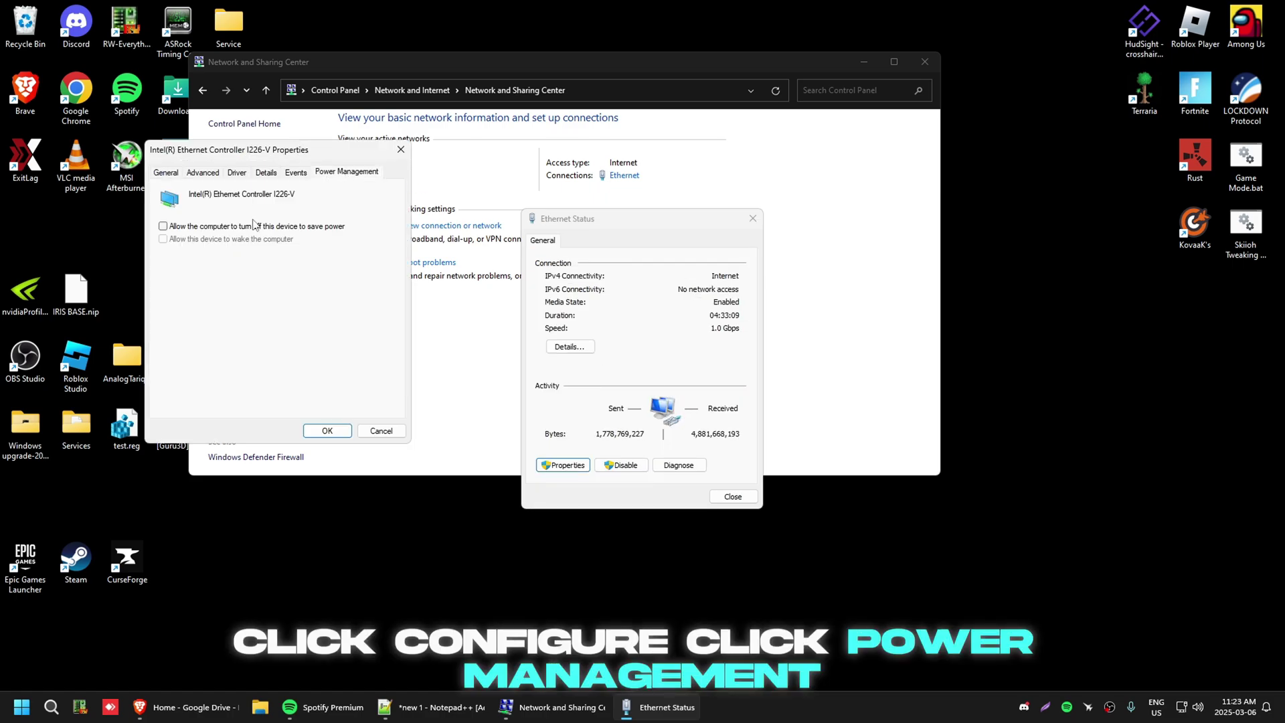
left_click(203, 172)
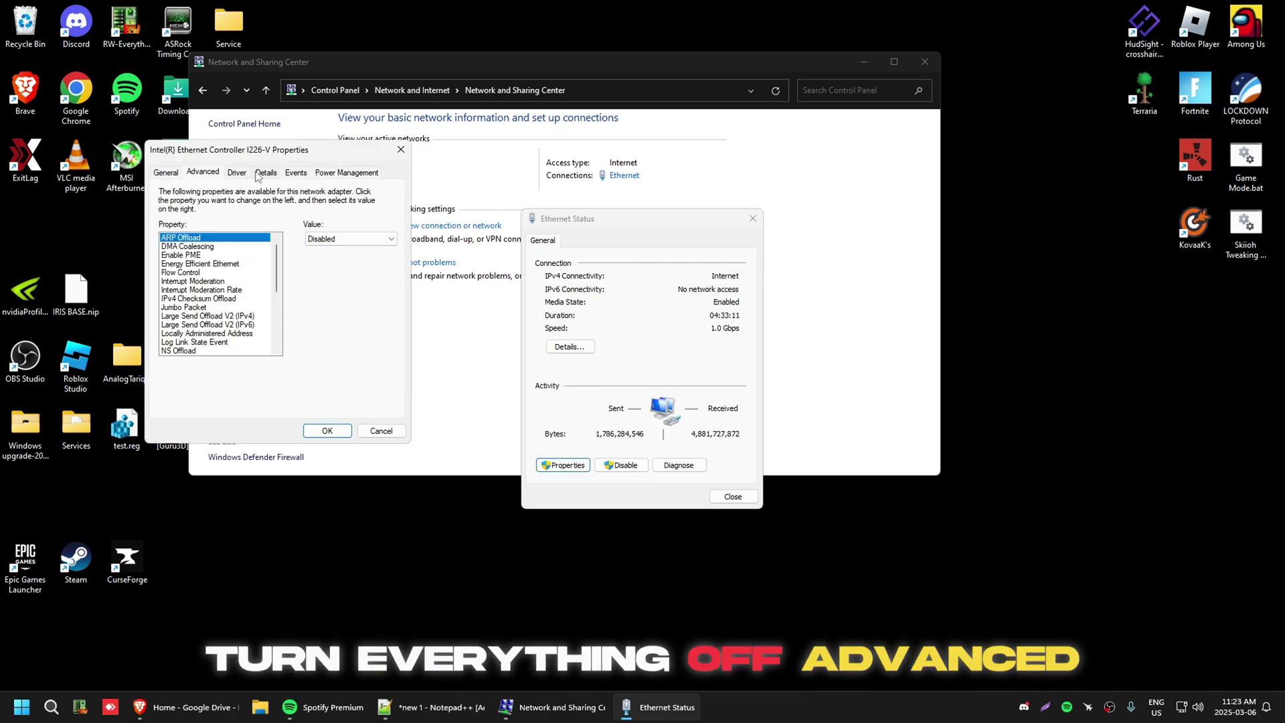
left_click(352, 239)
left_click(348, 249)
left_click(222, 248)
left_click(214, 256)
left_click(215, 264)
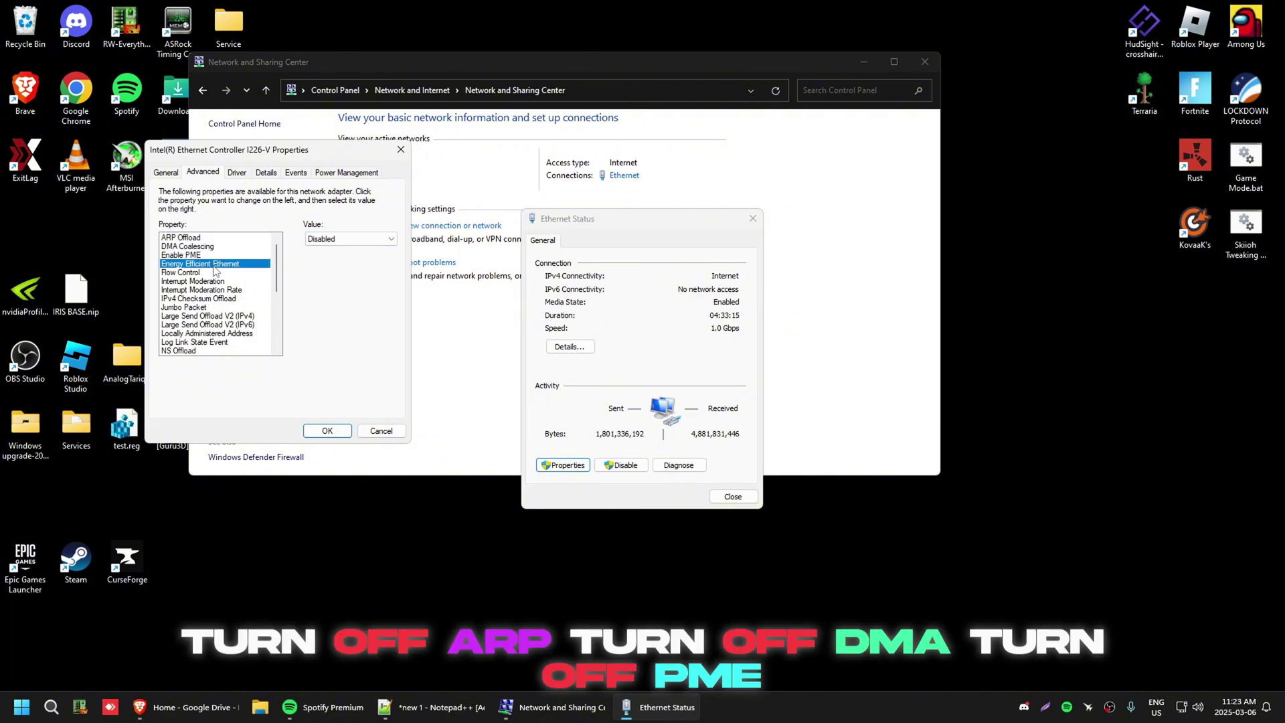
Step: Check Flow Control, Interrupt Moderation, Jumbo Packet, IPv4 Checksum, Large Send and NS Offload values
left_click(204, 273)
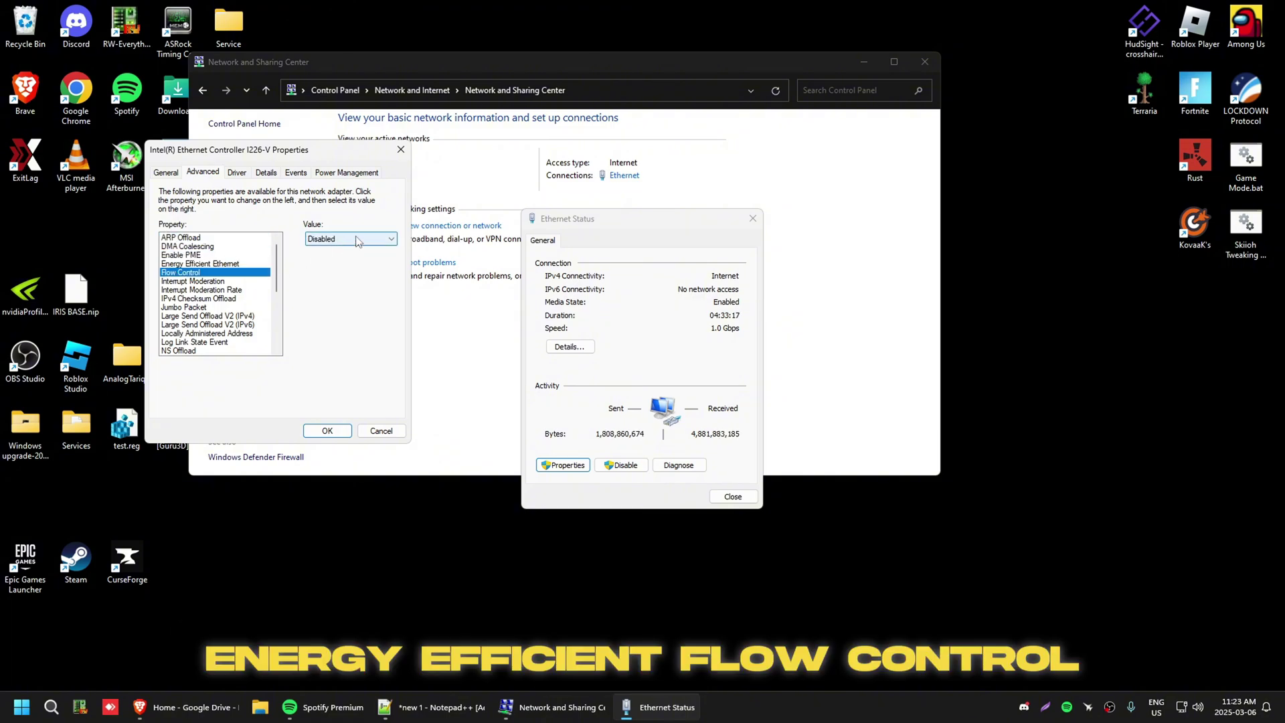
left_click(223, 282)
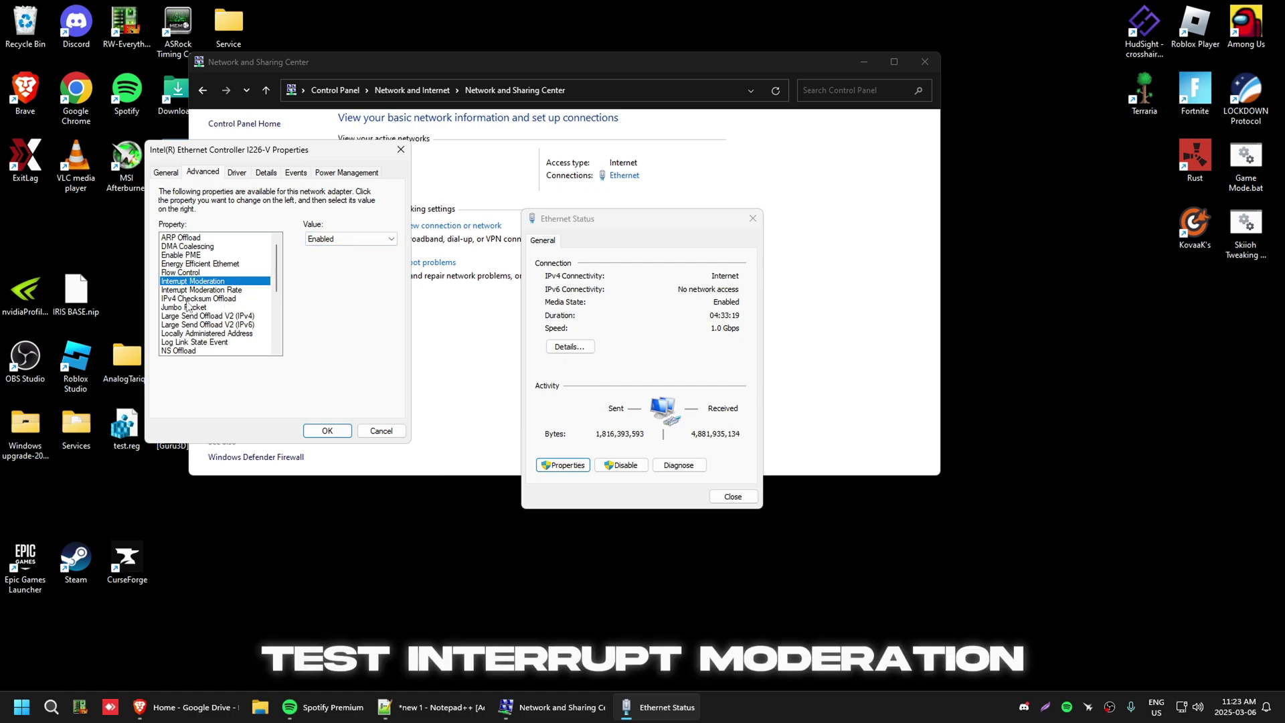
left_click(233, 307)
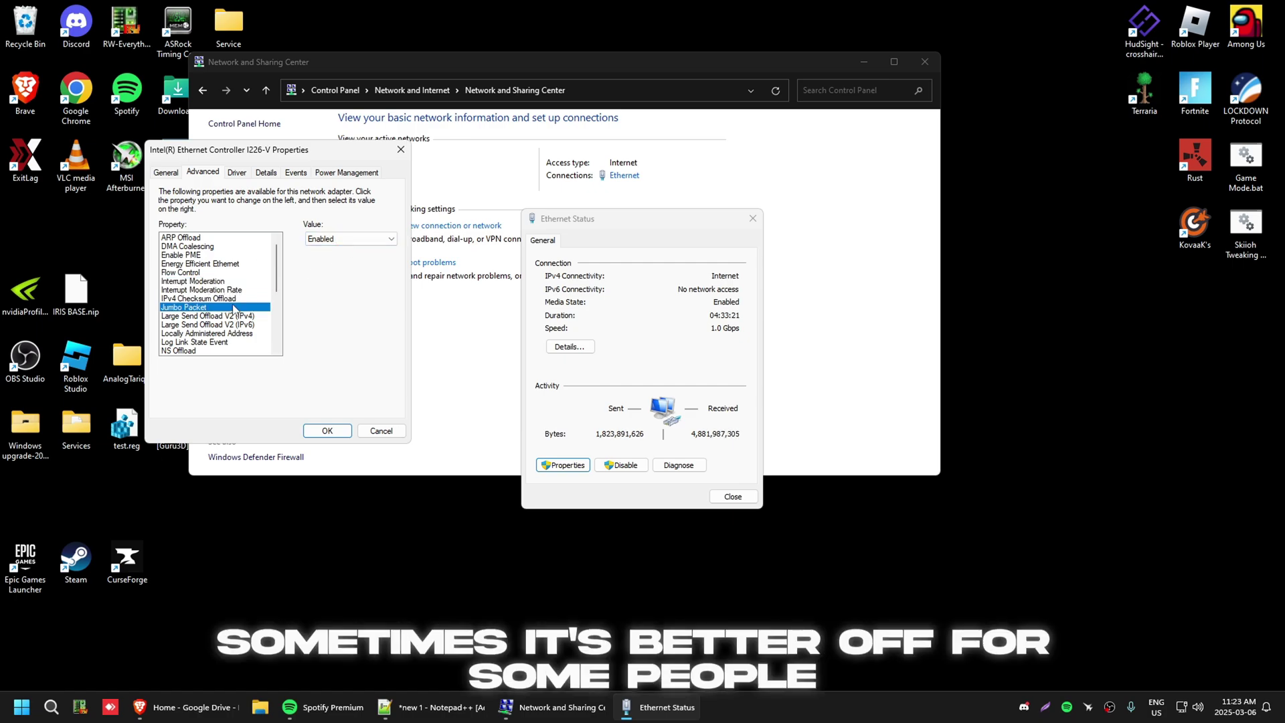
left_click(231, 316)
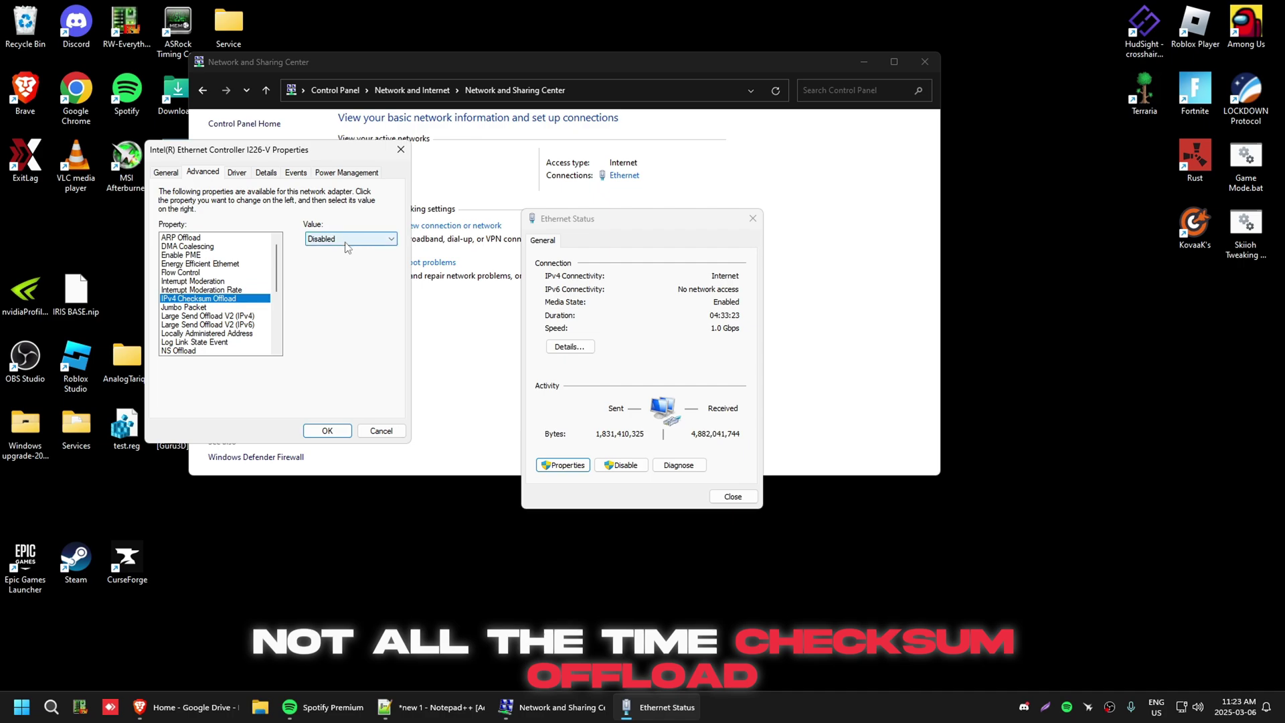
left_click(203, 325)
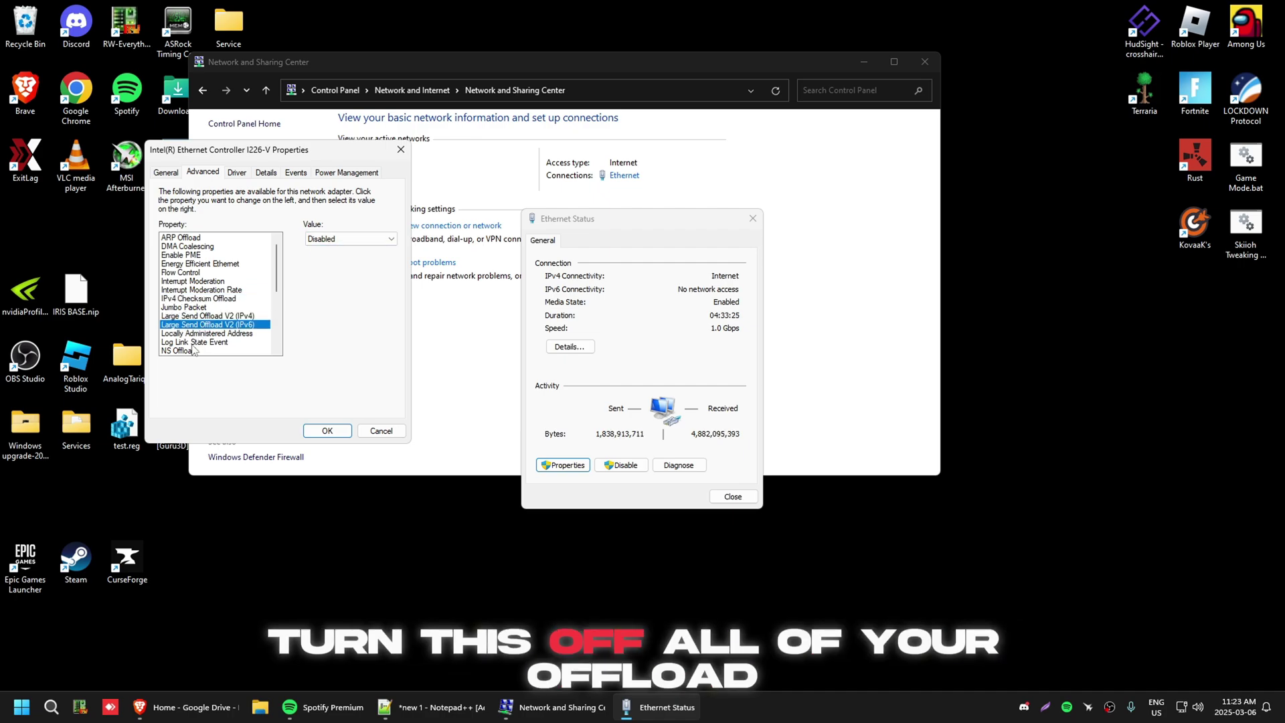
left_click(193, 349)
left_click(196, 341)
scroll(220, 307, "down", 2)
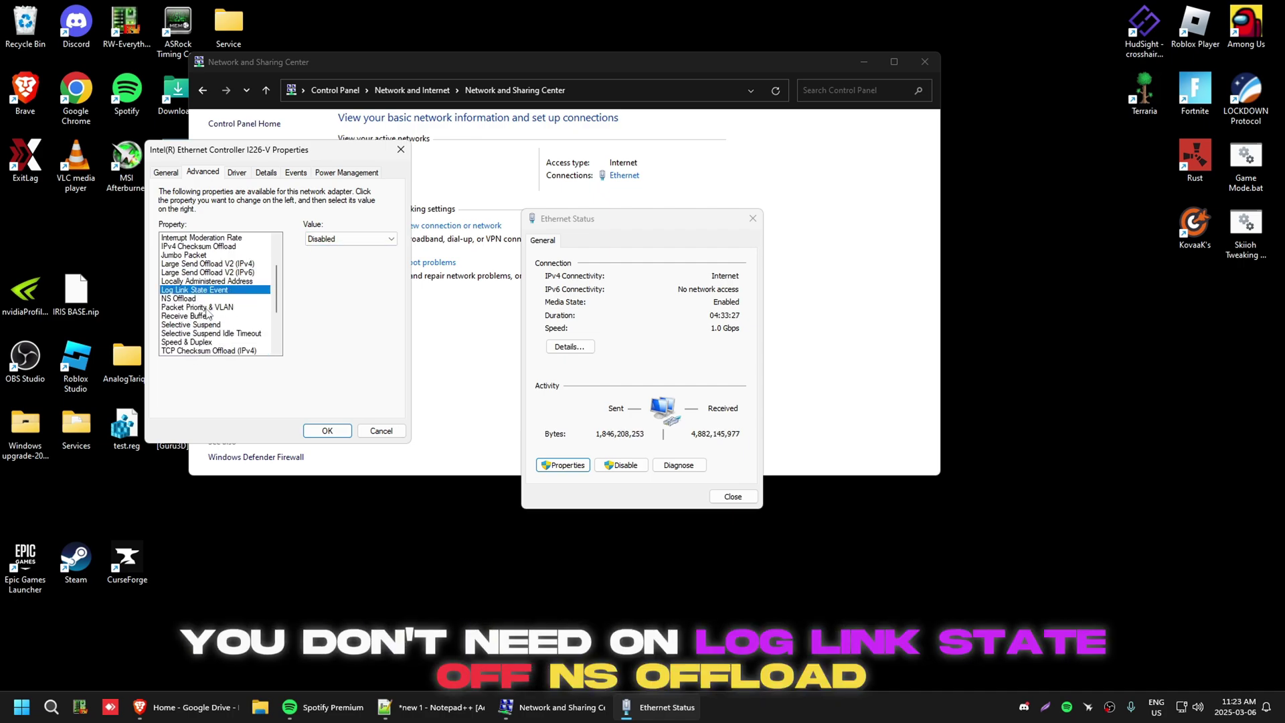
Step: Keep Packet Priority & VLAN on Packet Priority Enabled and check the Receive Buffers size
left_click(201, 306)
left_click(364, 239)
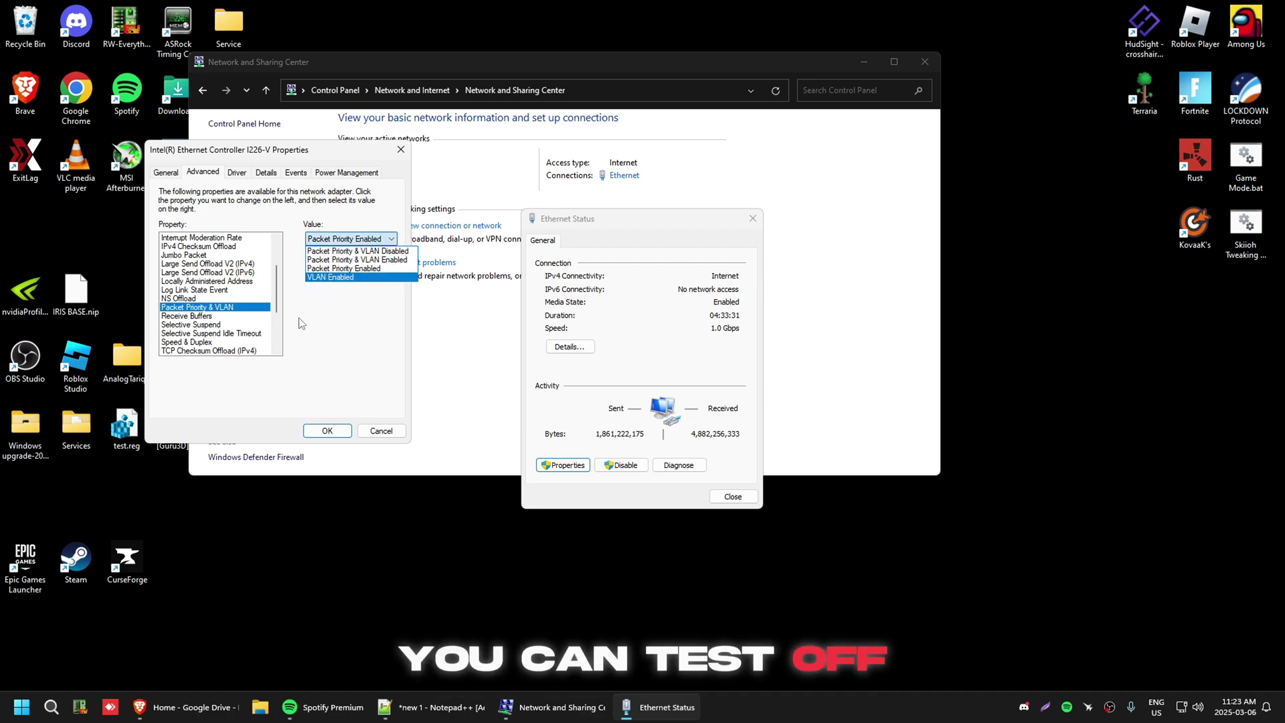
left_click(189, 326)
left_click(188, 315)
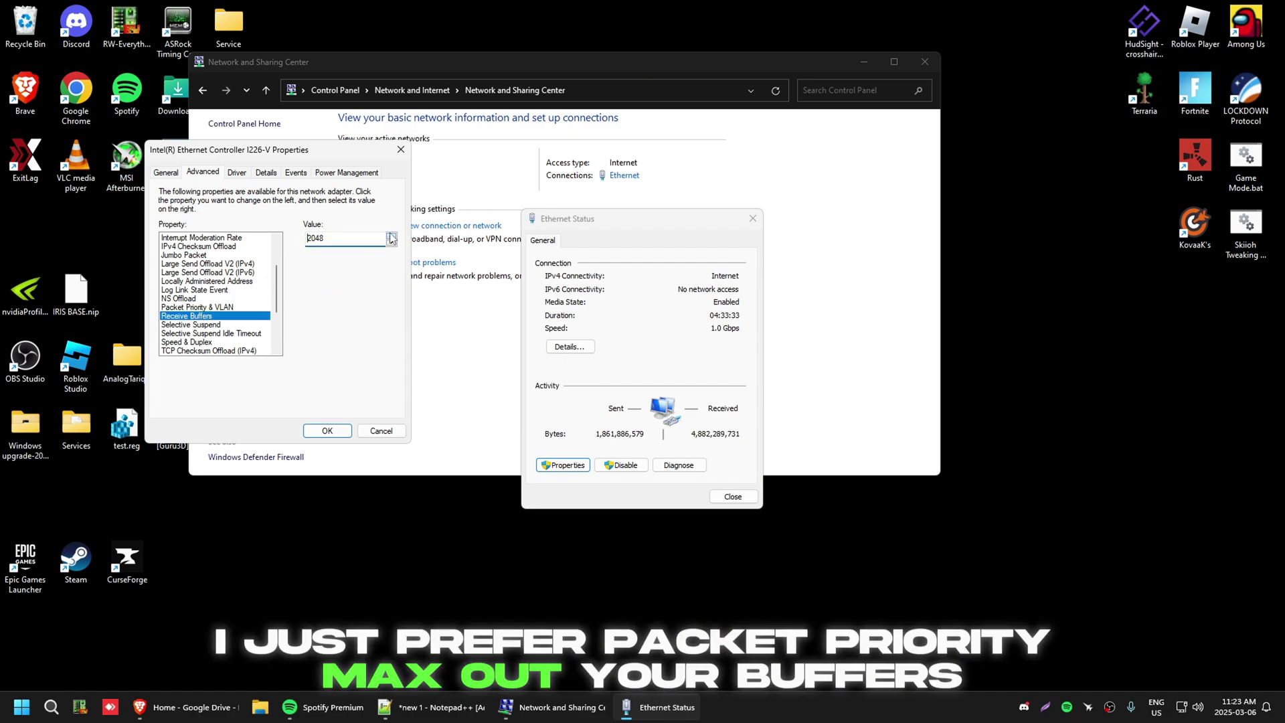
scroll(201, 288, "down", 2)
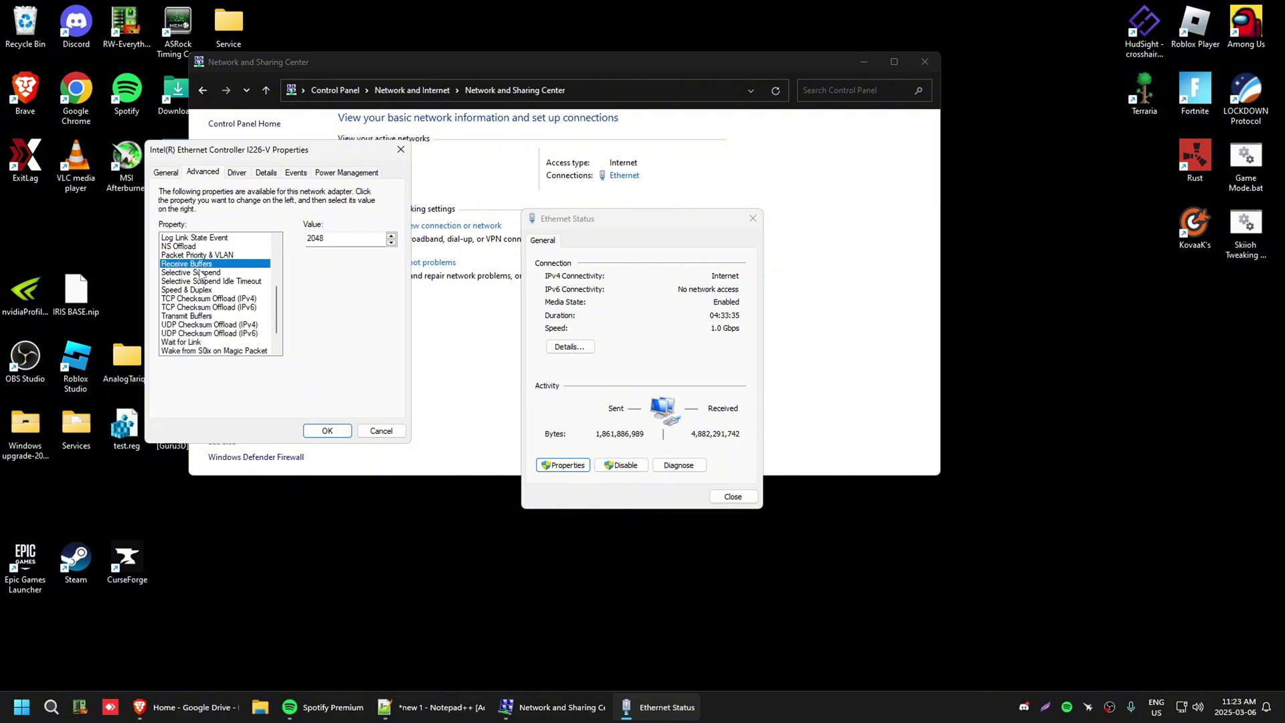
Step: Keep Selective Suspend Disabled and Speed & Duplex at 2.5 Gbps Full Duplex, and check Transmit Buffers
left_click(200, 272)
left_click(227, 290)
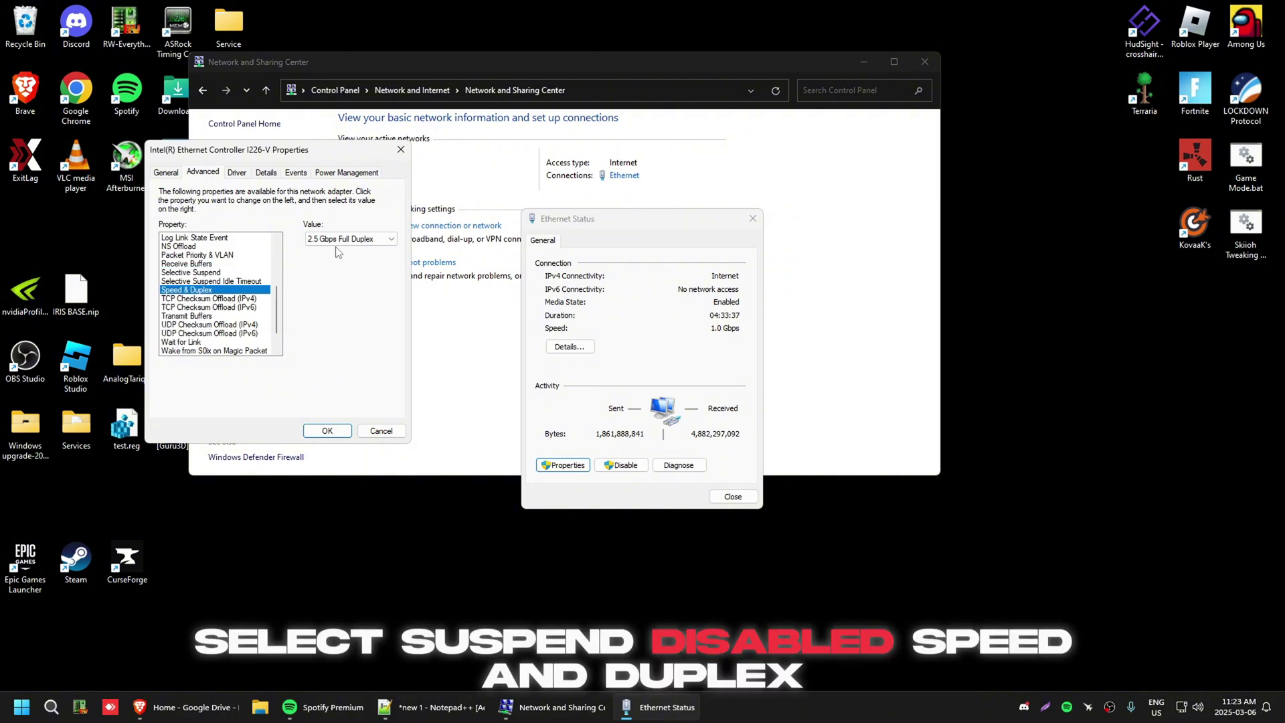
left_click(337, 241)
left_click(335, 241)
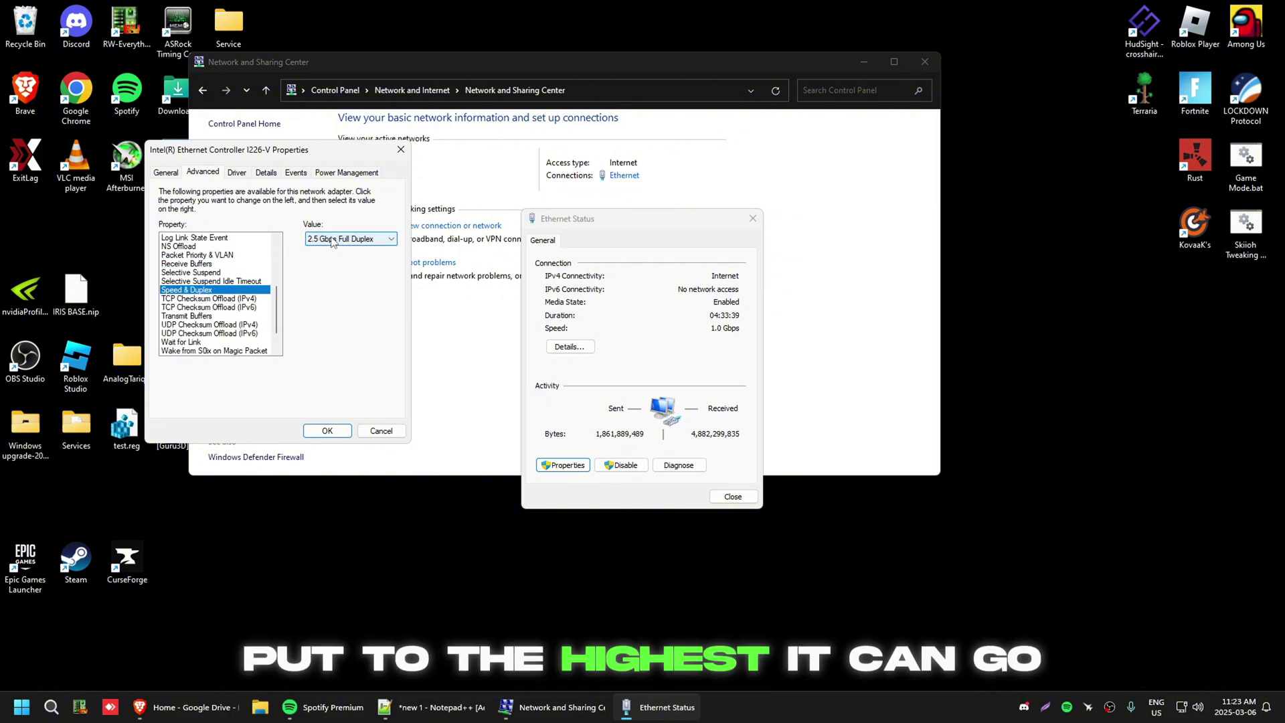
left_click(209, 317)
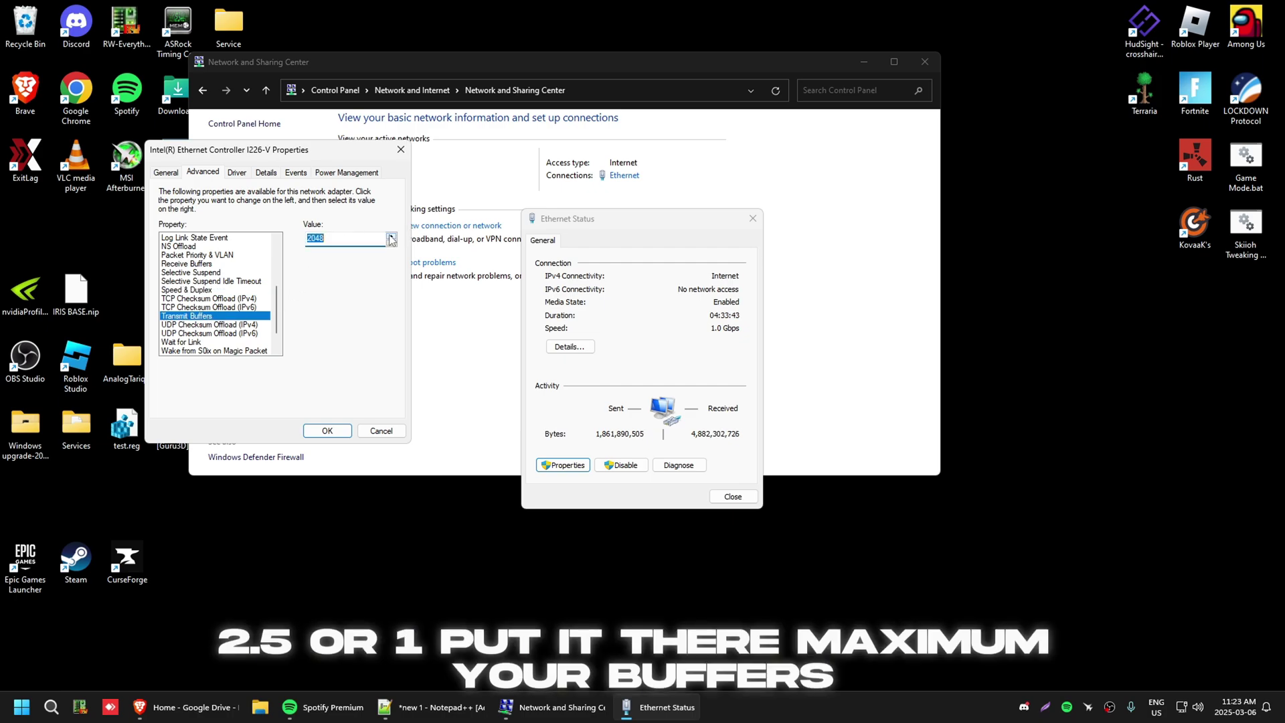
left_click(229, 333)
Step: Check that Wait for Link and the Wake on Link, Magic Packet and Pattern Match options are off
scroll(228, 314, "down", 1)
left_click_drag(221, 307, 208, 280)
left_click(208, 317)
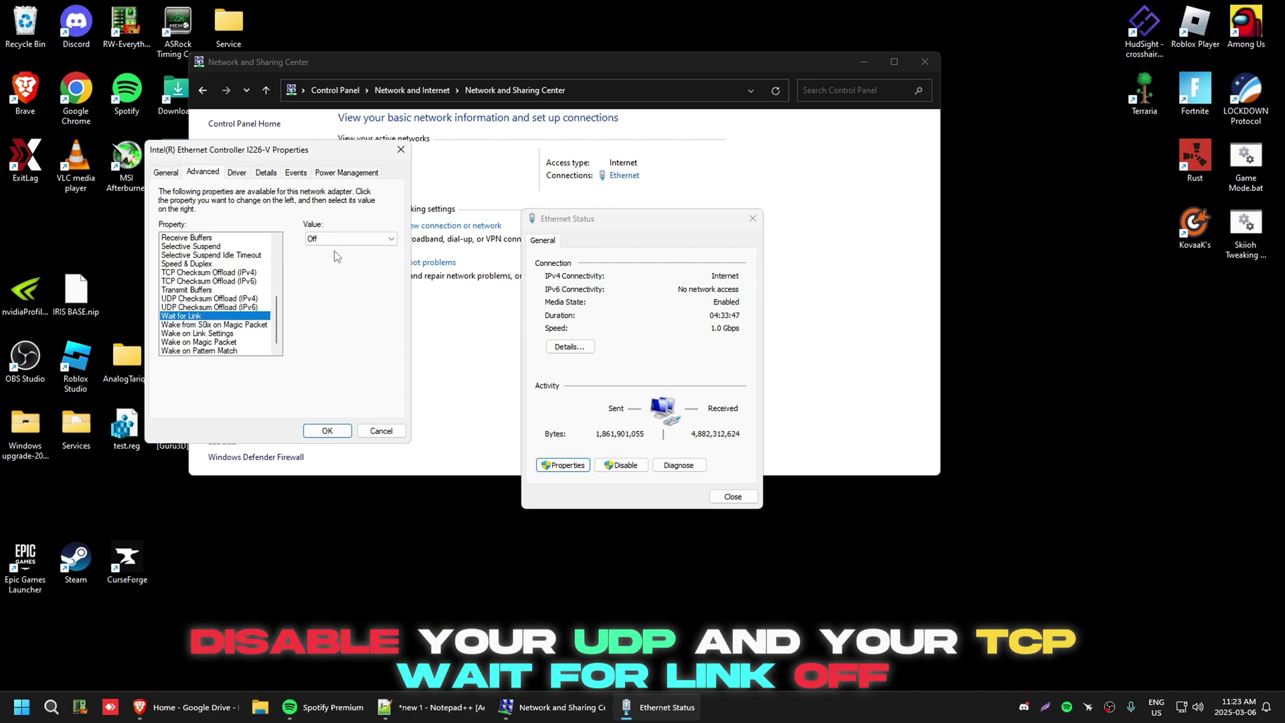
left_click(233, 333)
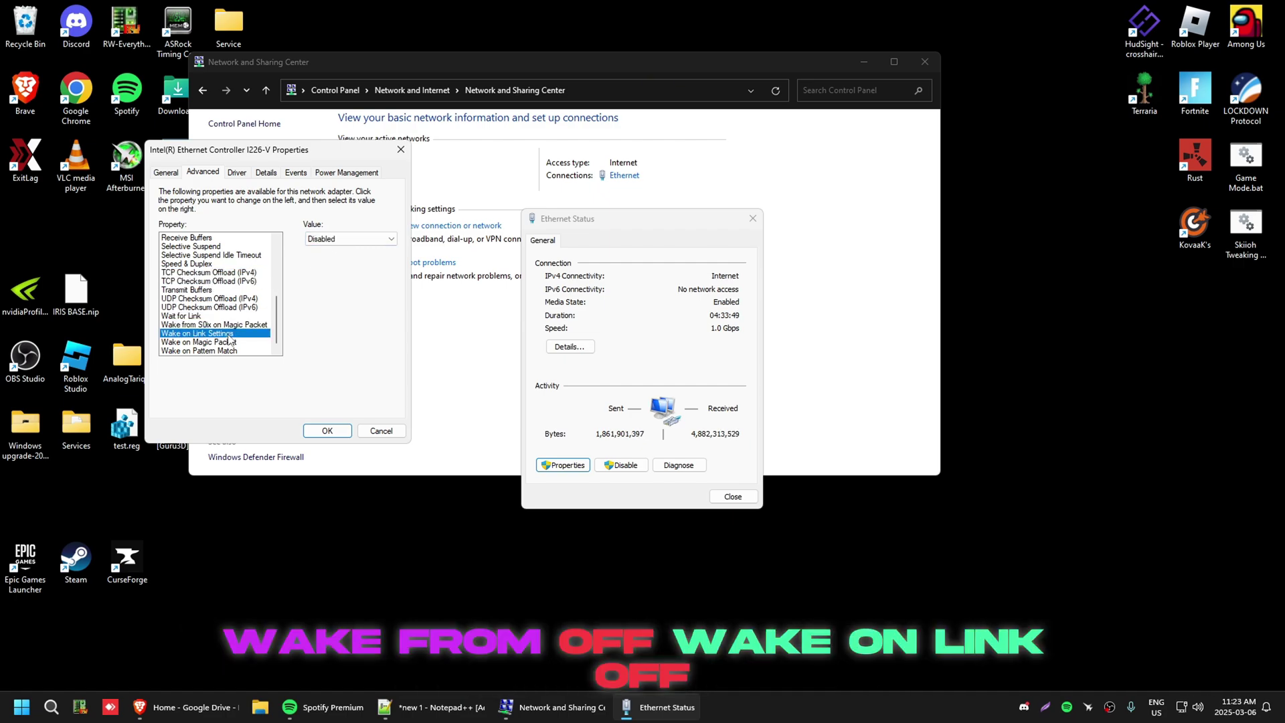
left_click(230, 342)
left_click(231, 351)
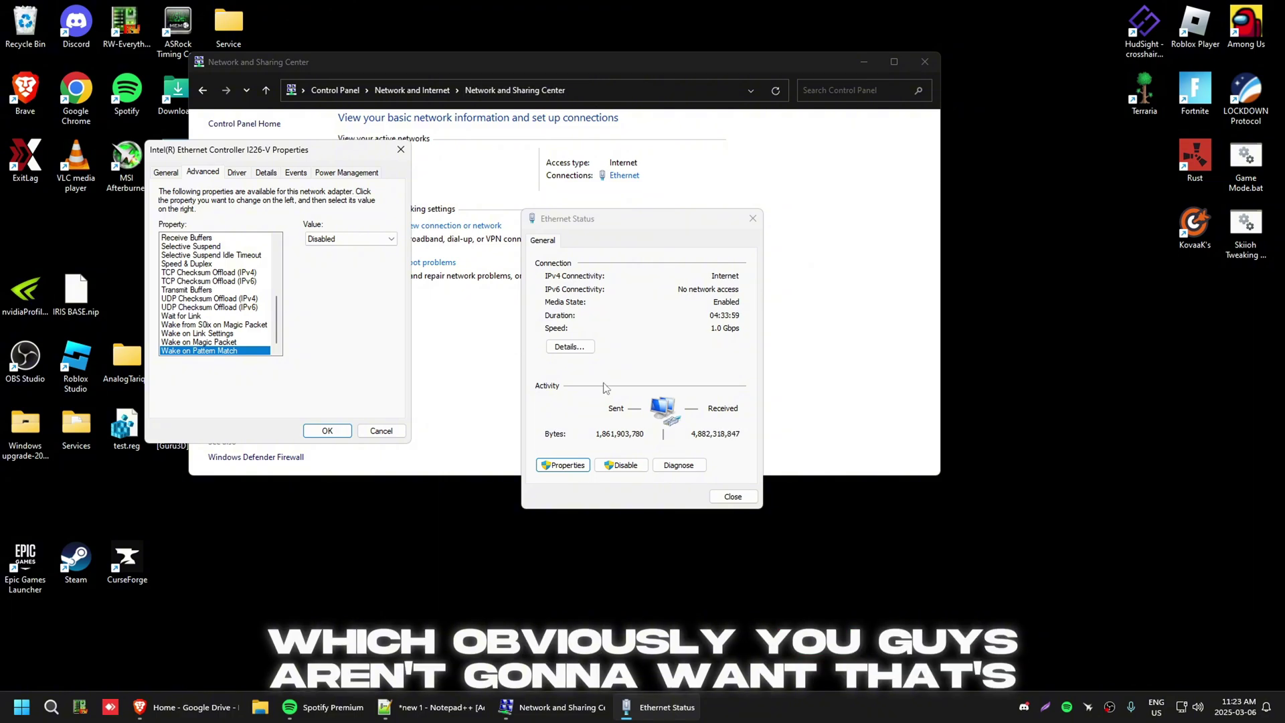
Step: Close the adapter dialogs and Network and Sharing Center, bring back the Notepad++ checklist, and launch Discord
key("Escape")
key("Escape")
left_click(923, 62)
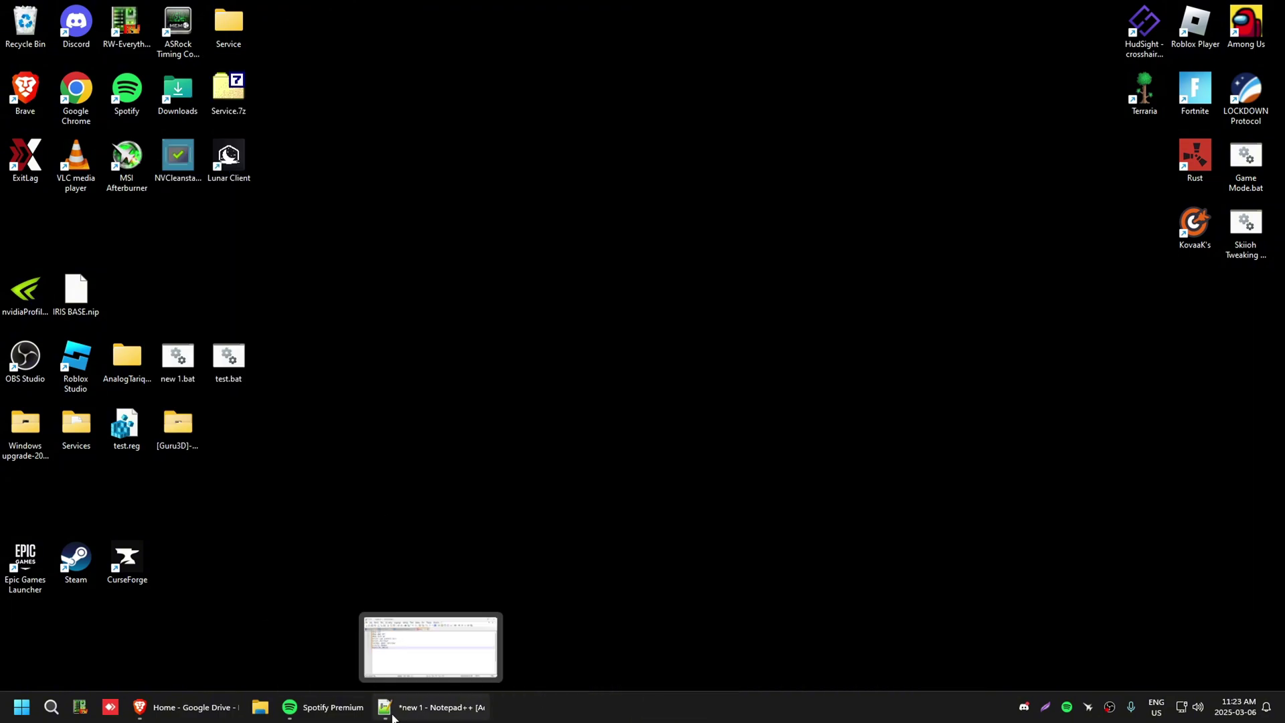
left_click(429, 707)
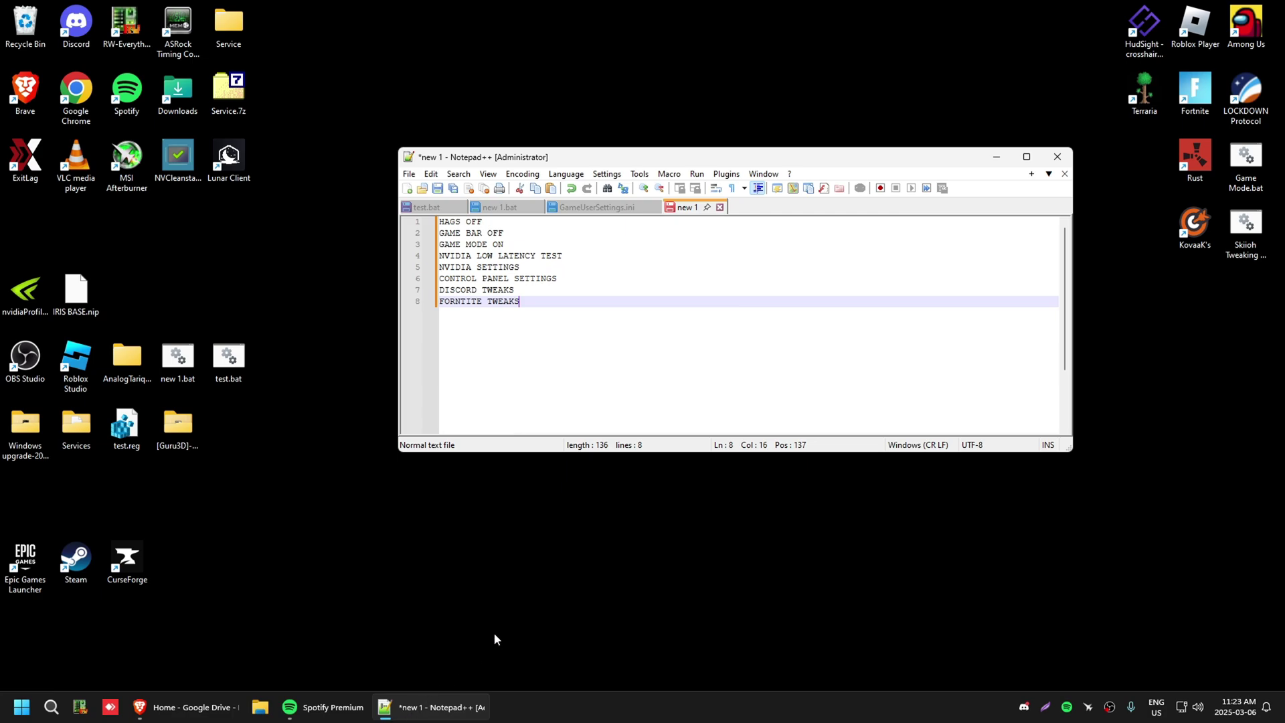
left_click(1024, 707)
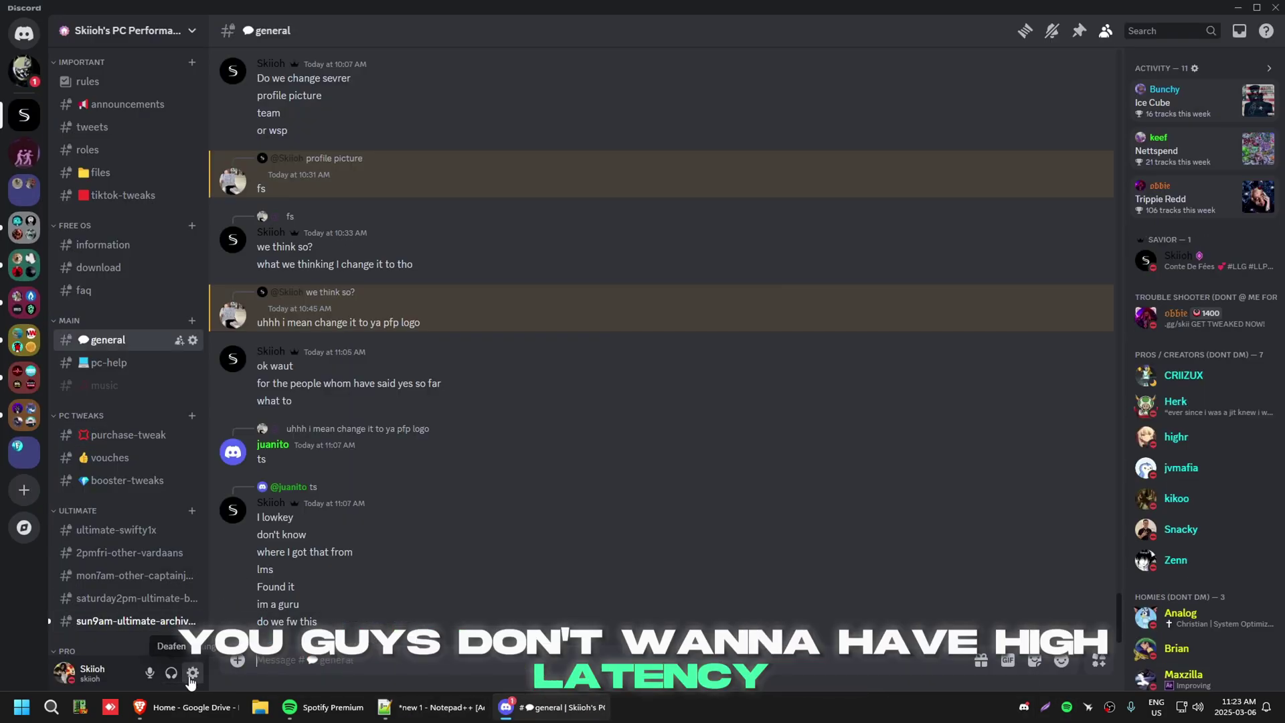
Step: Go to Discord's Game Overlay settings and set the overlay notification position to top-left
left_click(192, 672)
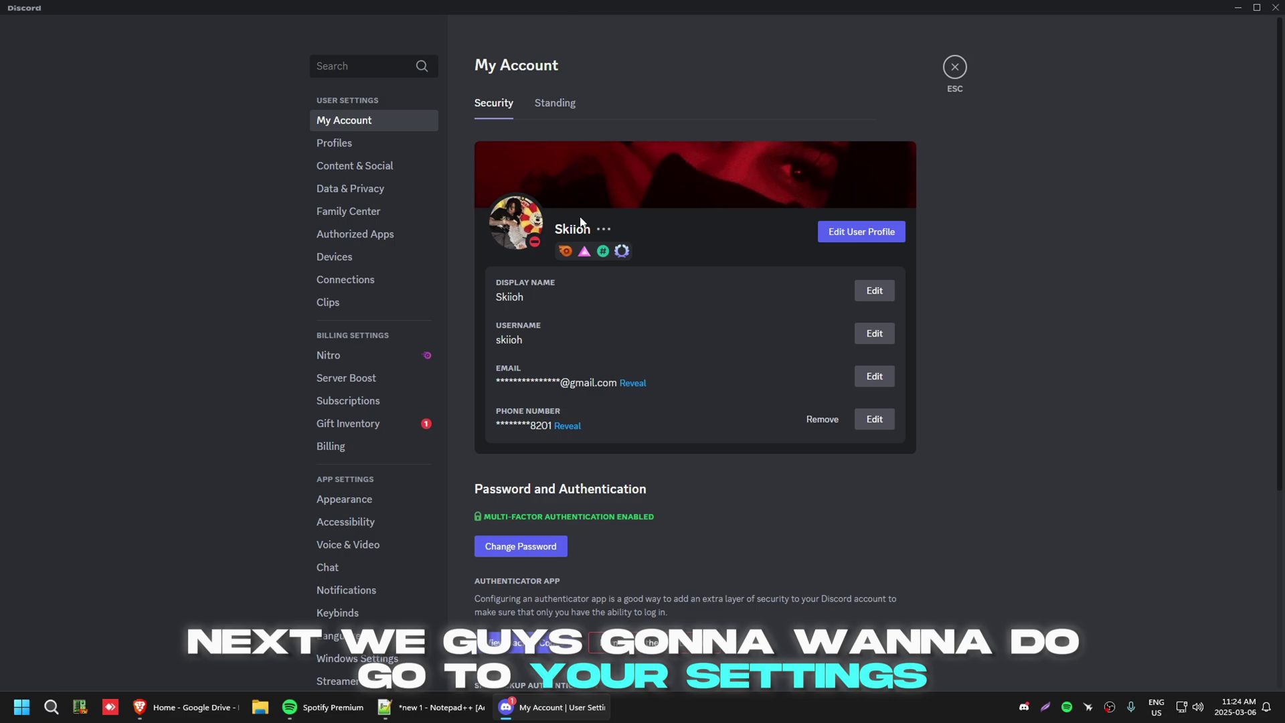
scroll(276, 242, "down", 5)
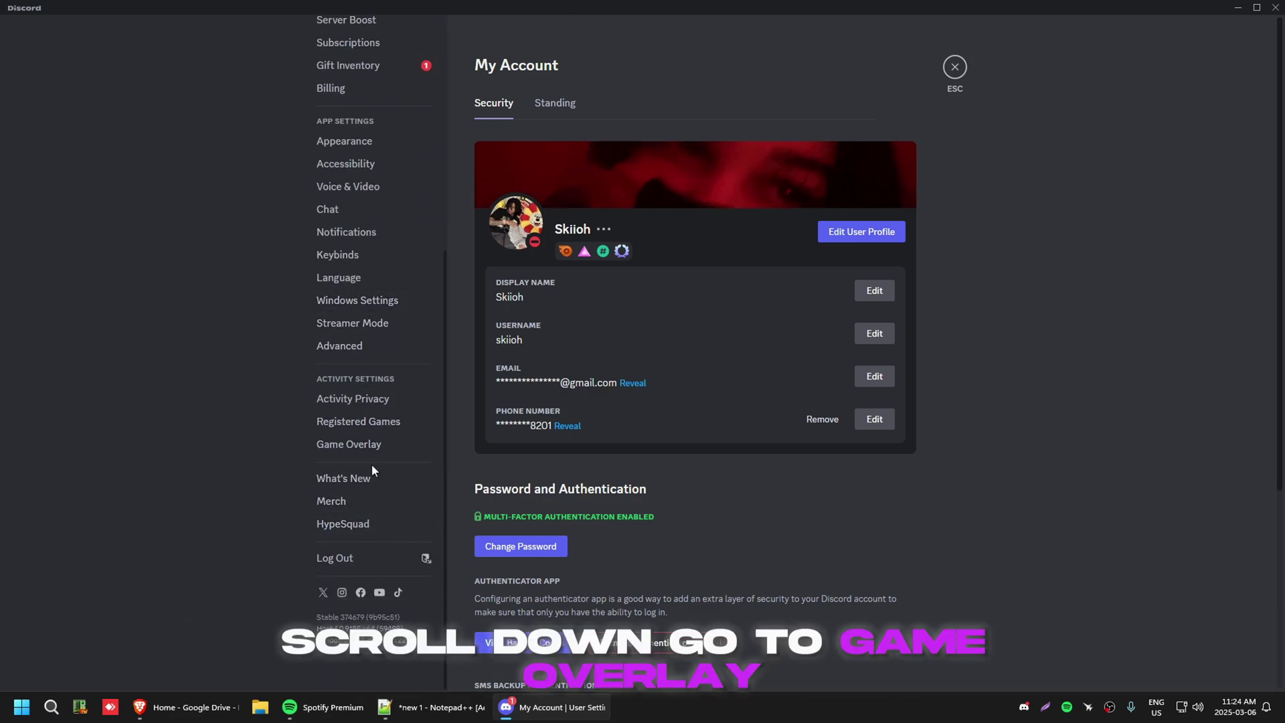
left_click(395, 445)
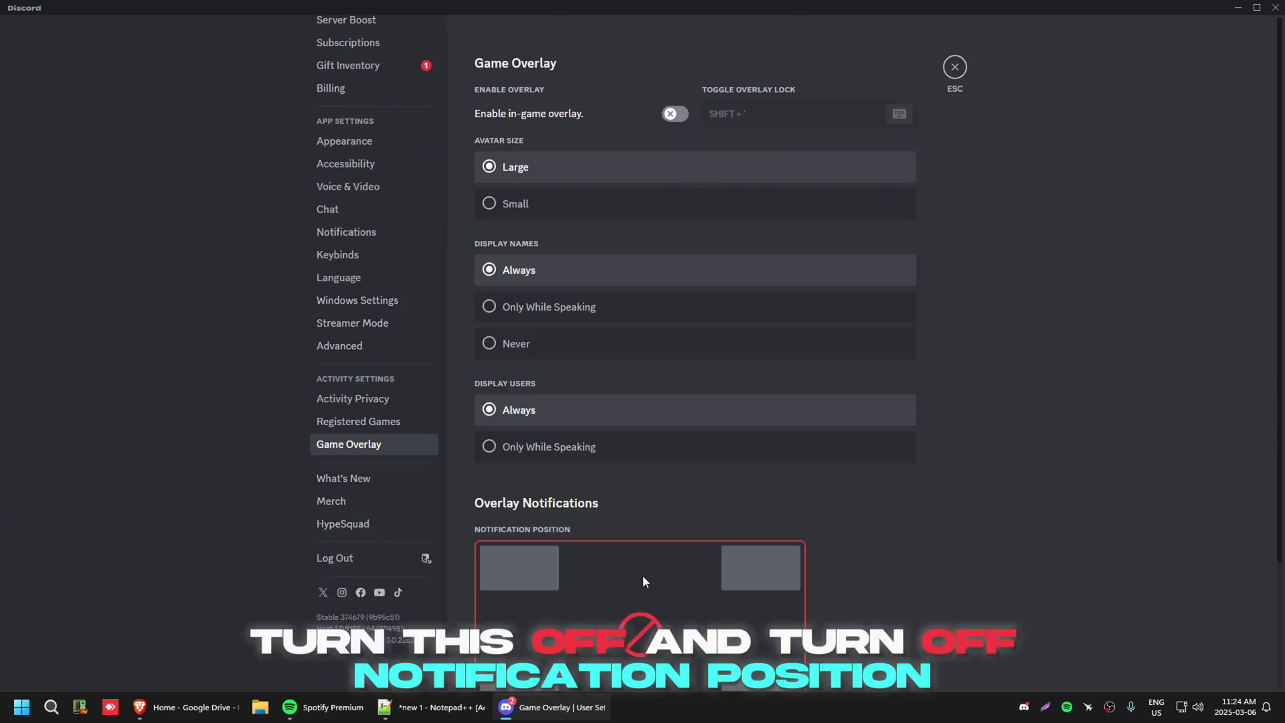
scroll(632, 542, "down", 1)
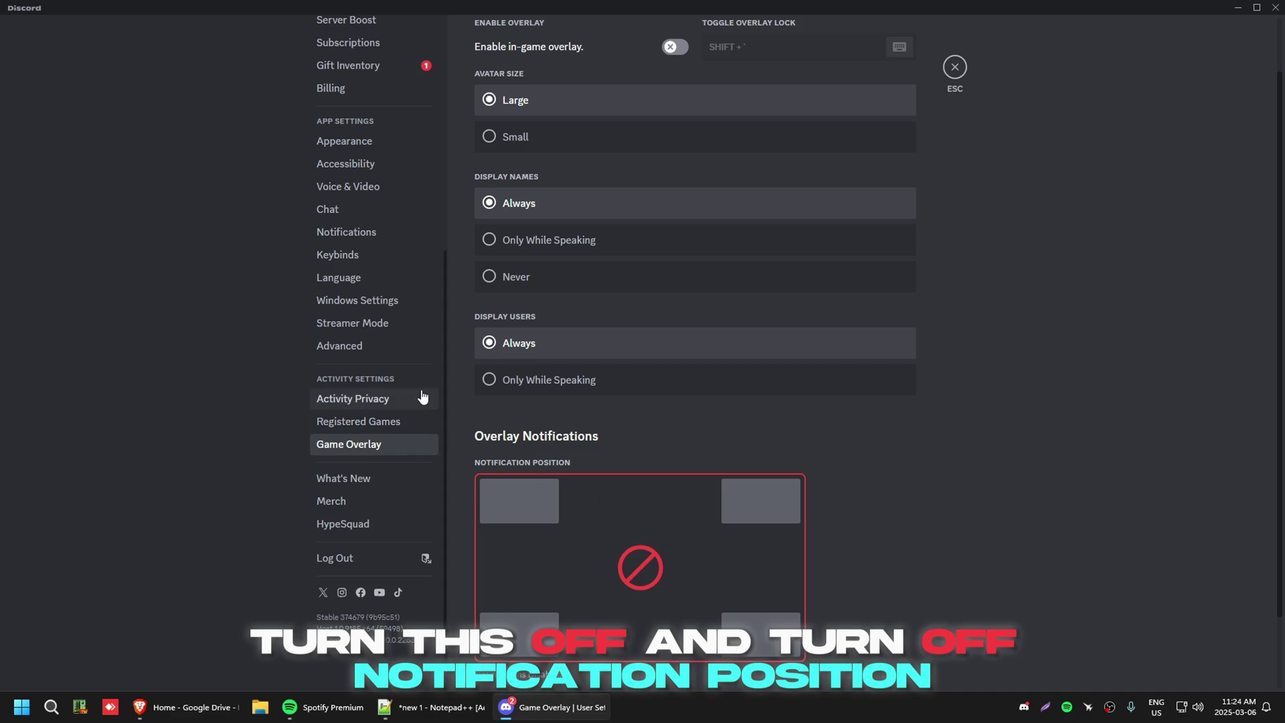
left_click(532, 493)
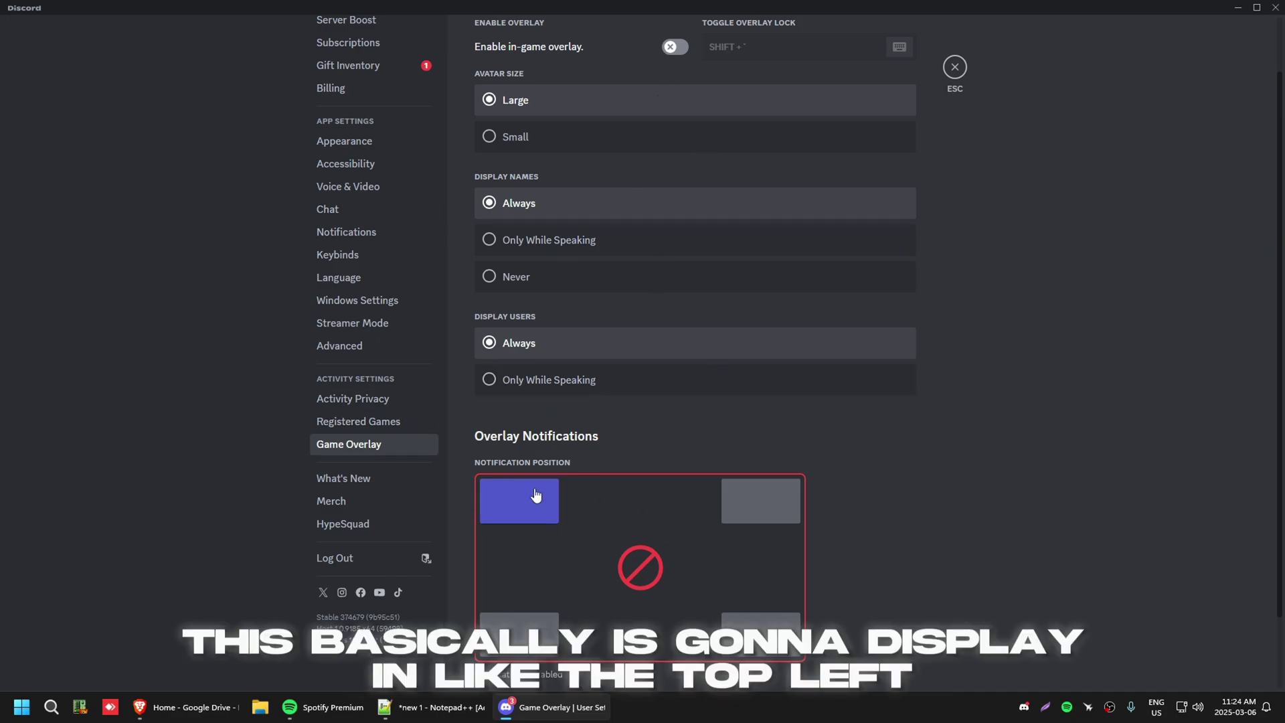
Step: Switch off the in-game overlay and skip the feedback survey that follows
left_click(671, 46)
left_click(675, 46)
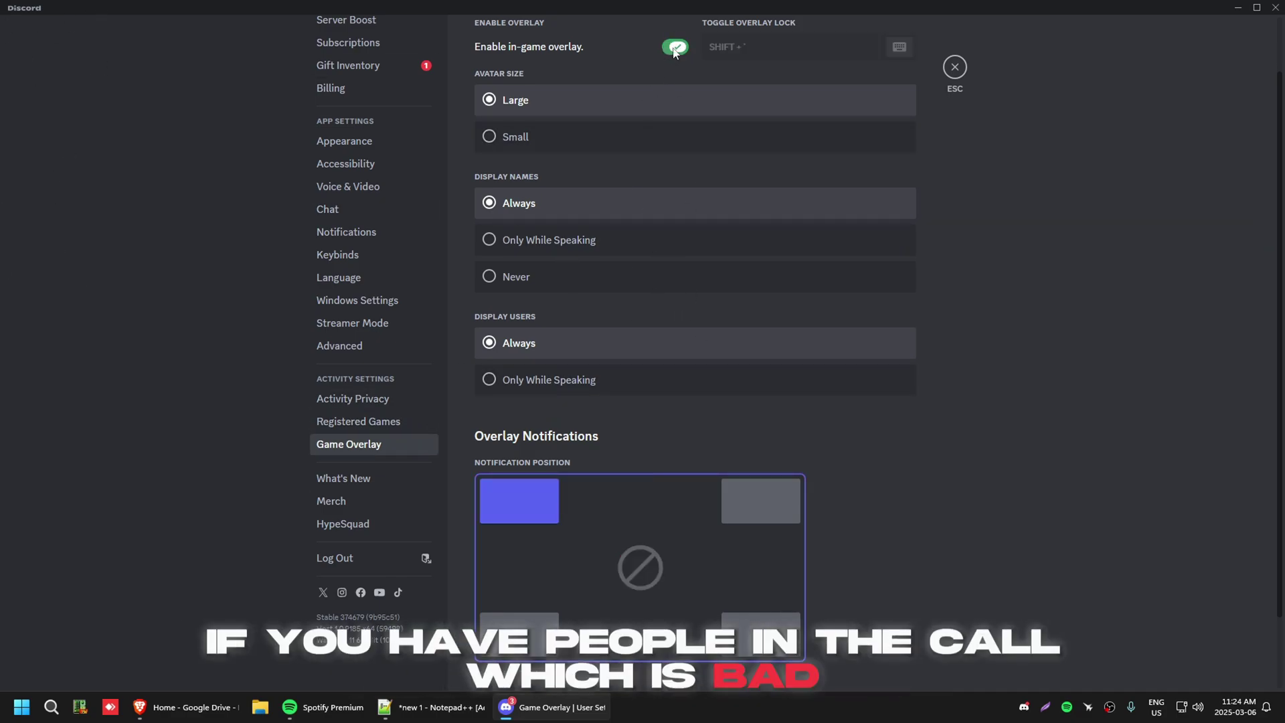
left_click(671, 559)
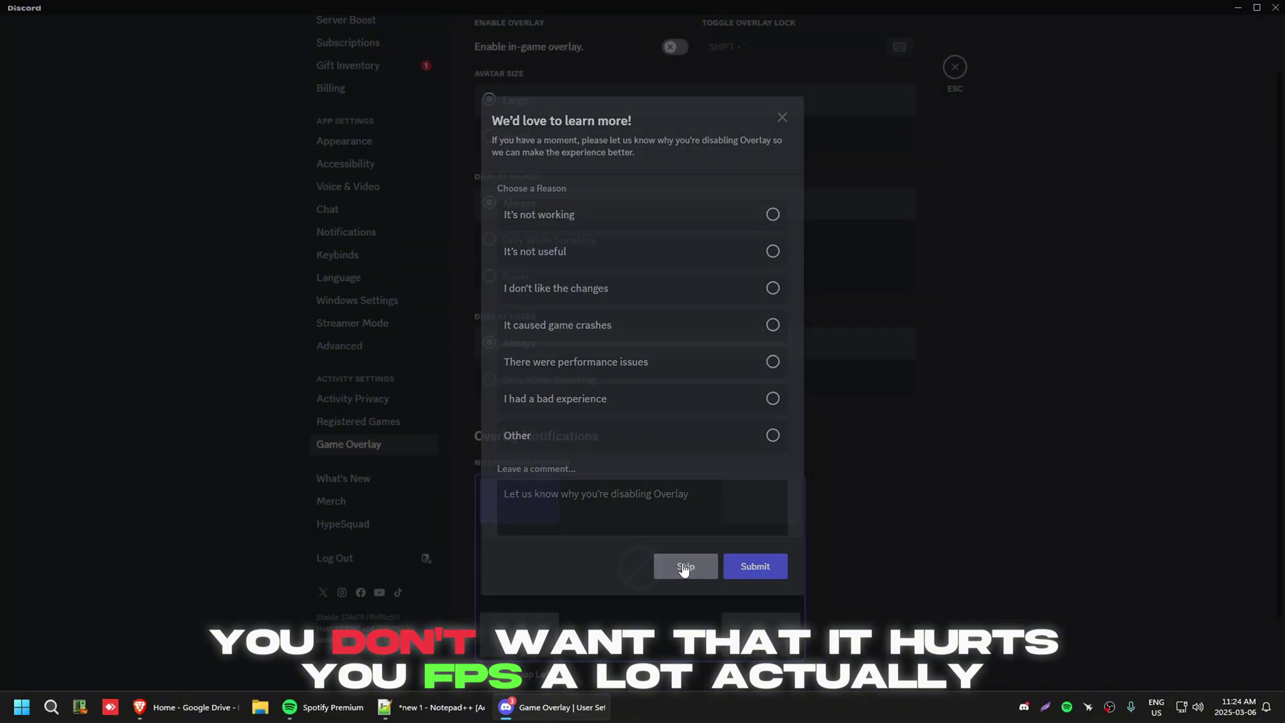
scroll(361, 508, "down", 5)
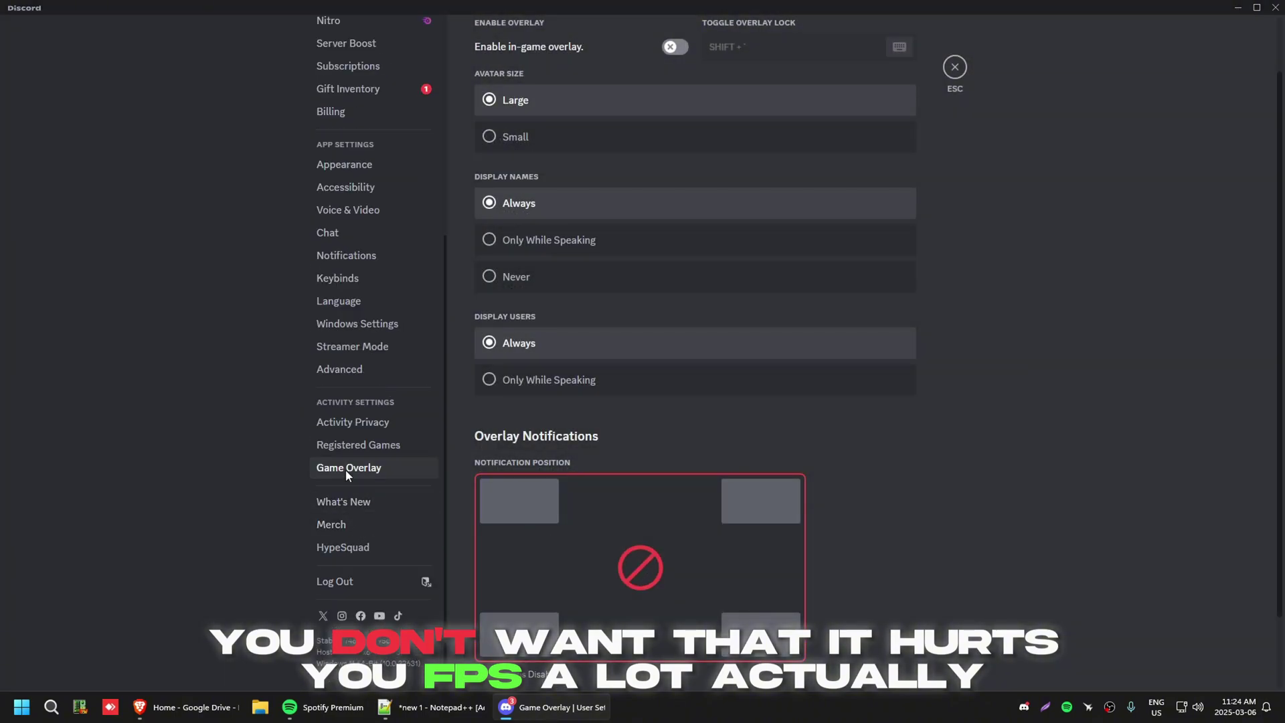
left_click(338, 369)
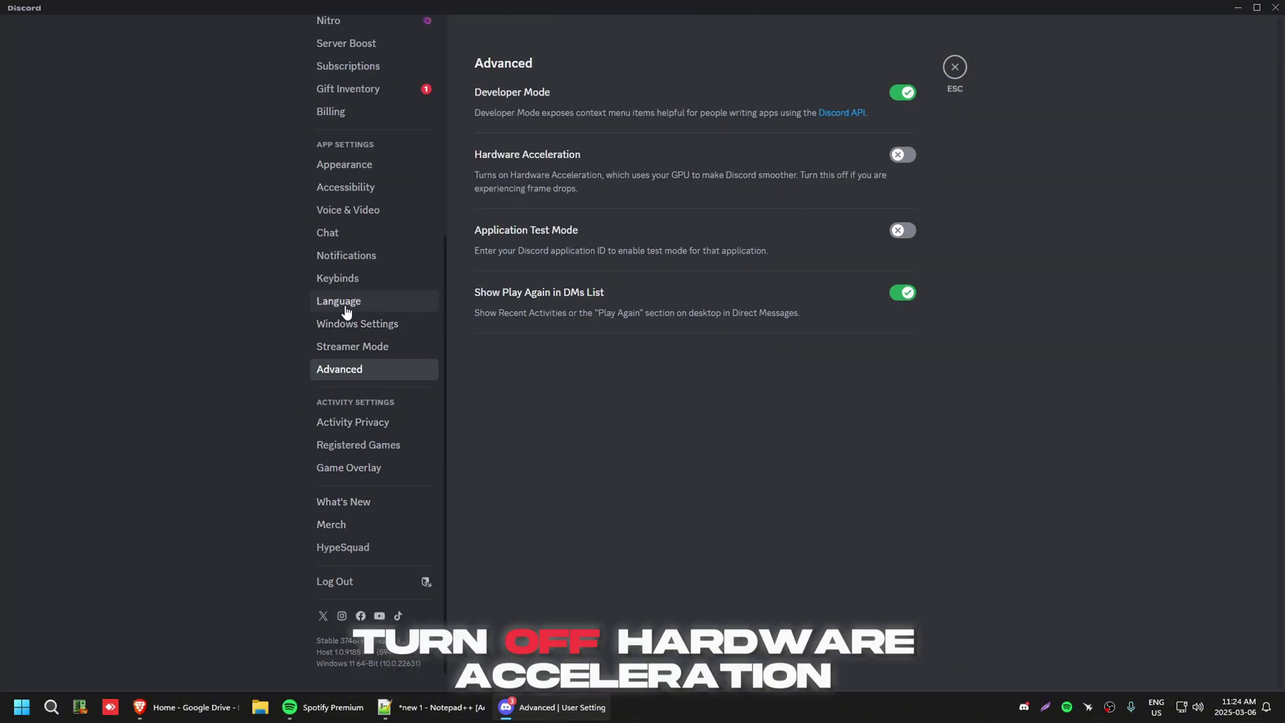
Step: Review Discord's Voice & Video, Content & Social and Data & Privacy settings, then leave settings
left_click(368, 209)
scroll(1014, 155, "down", 20)
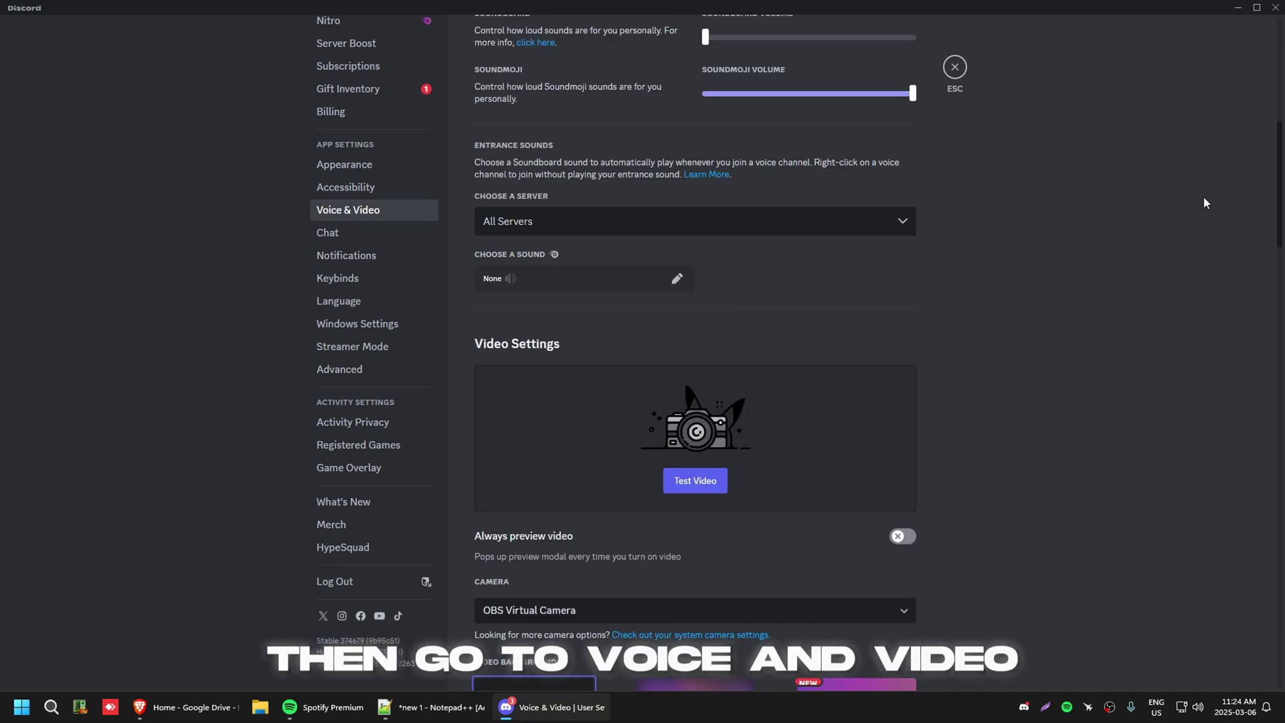
scroll(1166, 273, "down", 10)
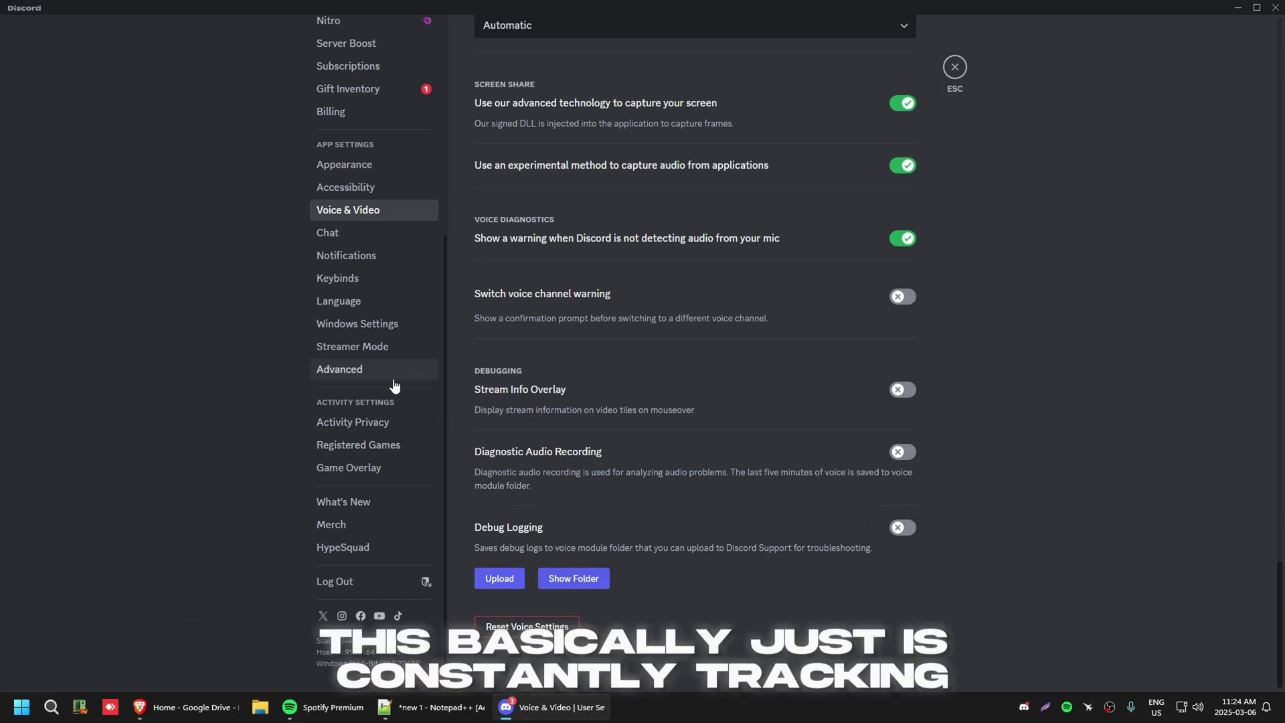
scroll(408, 415, "up", 4)
scroll(498, 266, "up", 2)
left_click(365, 102)
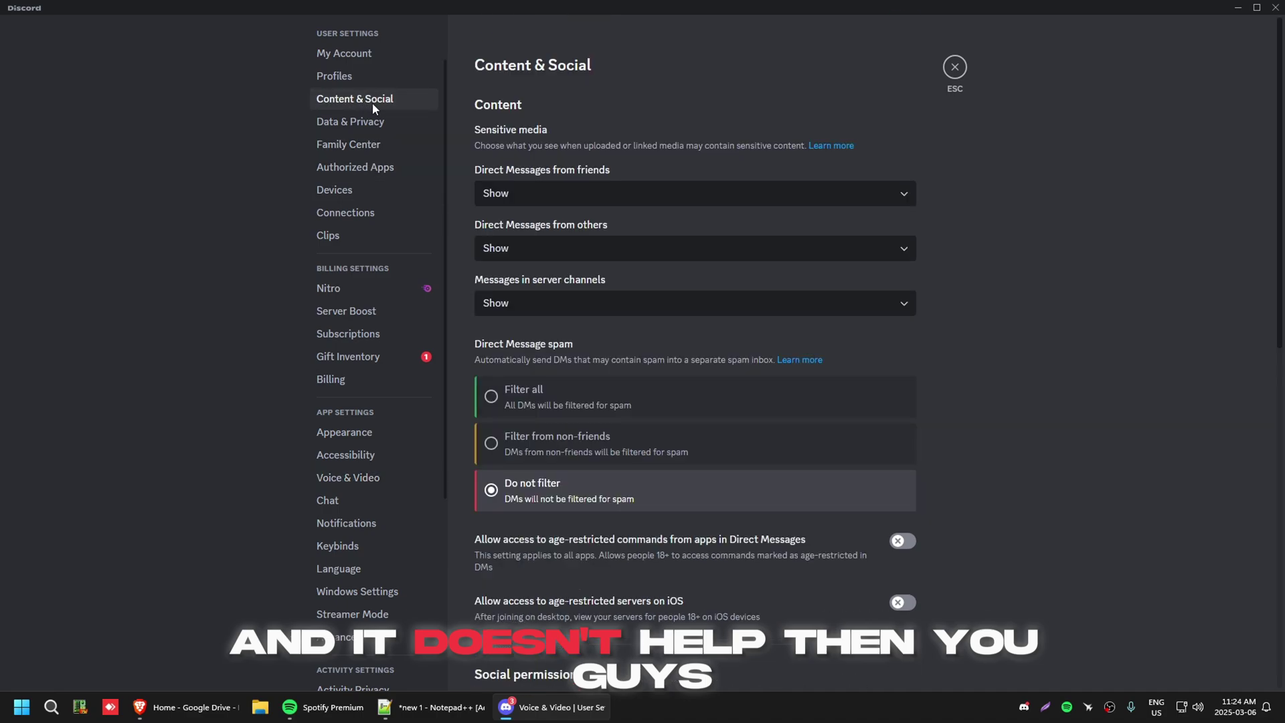
scroll(821, 272, "down", 8)
left_click(351, 121)
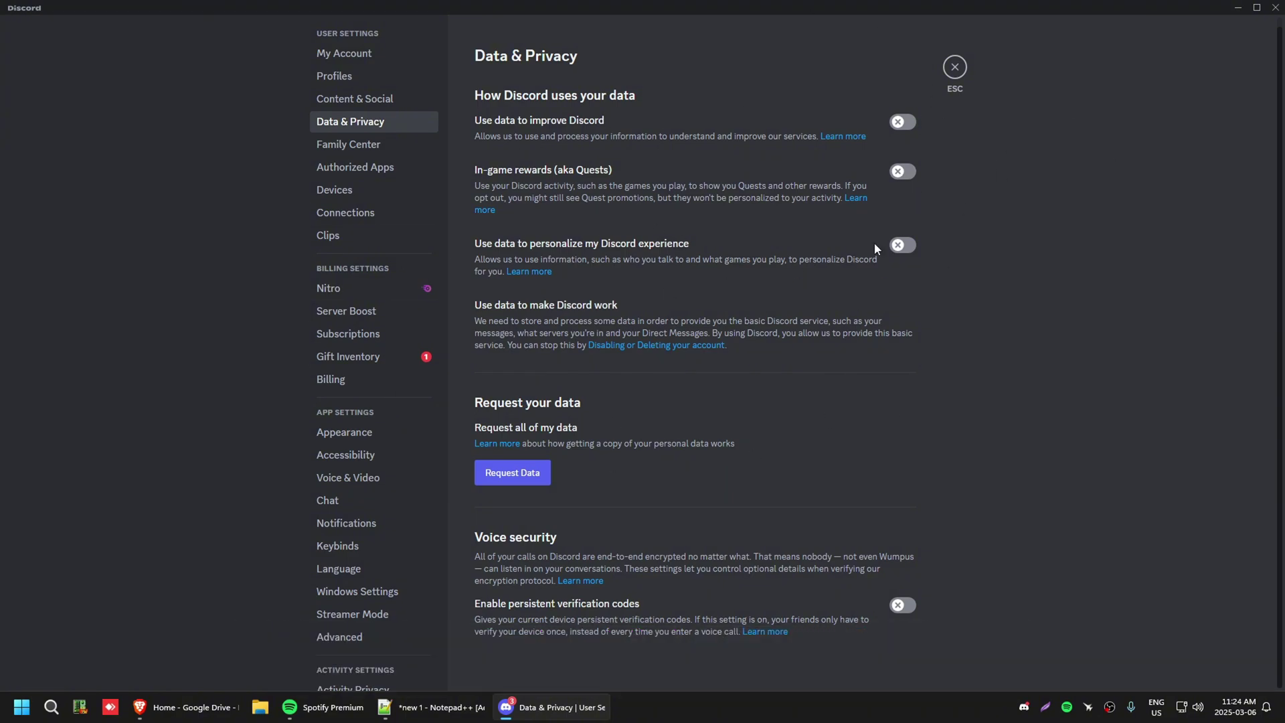
key("Escape")
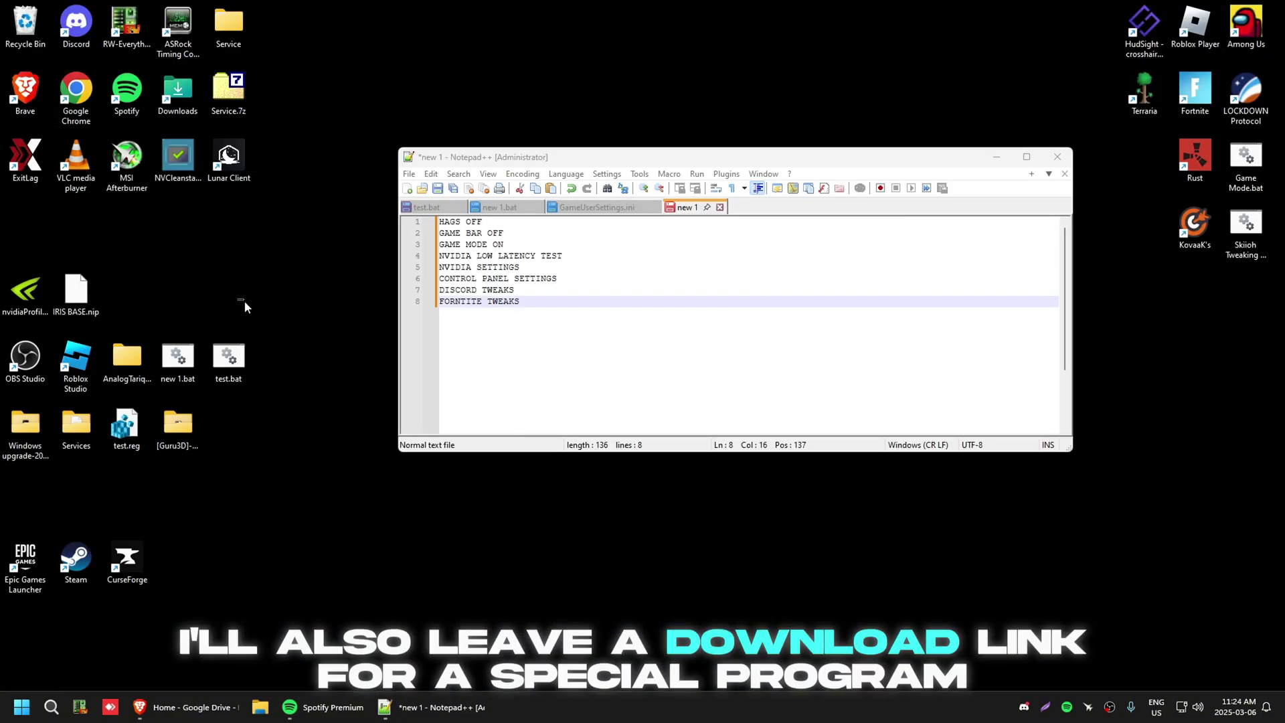
Step: Open the Startup folder via shell:Startup and select the DiscordFixer.exe shortcut
key("super+r")
type("shell:Star")
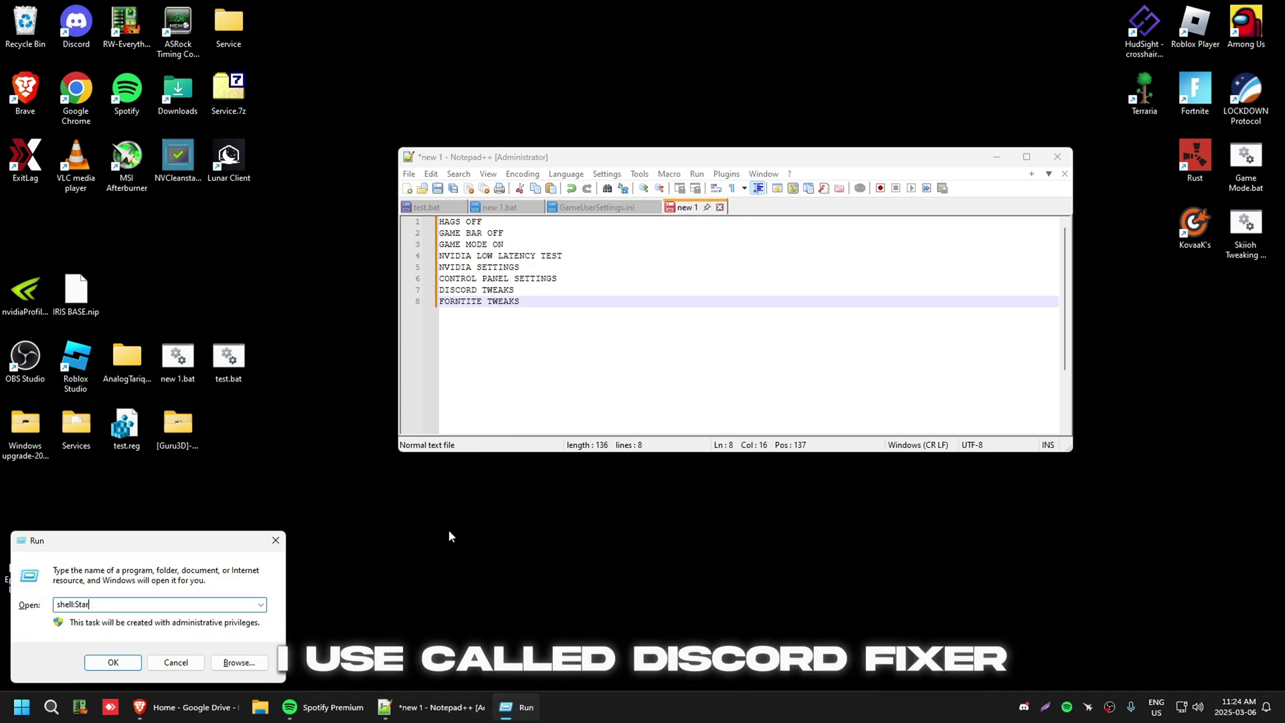
type("tup")
key("Return")
left_click(569, 245)
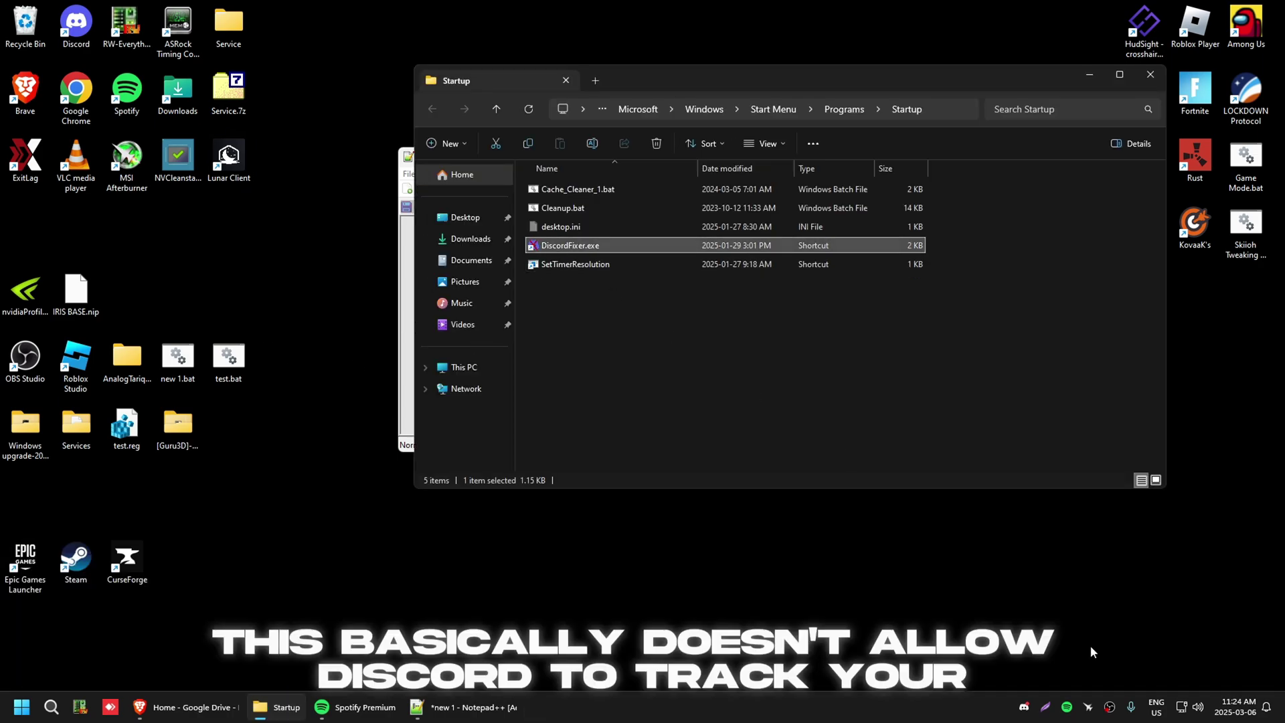
Step: Type some test text in the Discord message box, clearing and retyping it twice
type("fdfadfsadfasdawd")
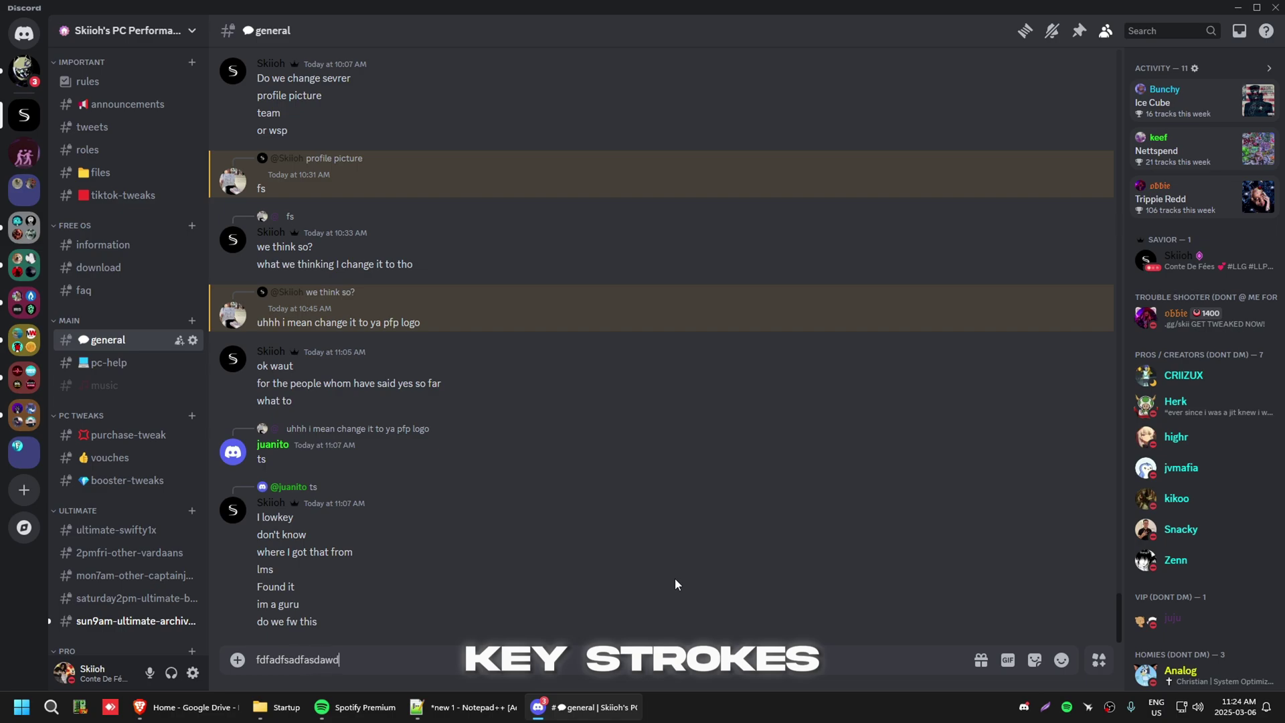
key("ctrl+a")
key("BackSpace")
type("fnifaknasdjfkjfnasd")
key("ctrl+a")
key("BackSpace")
type("sdak")
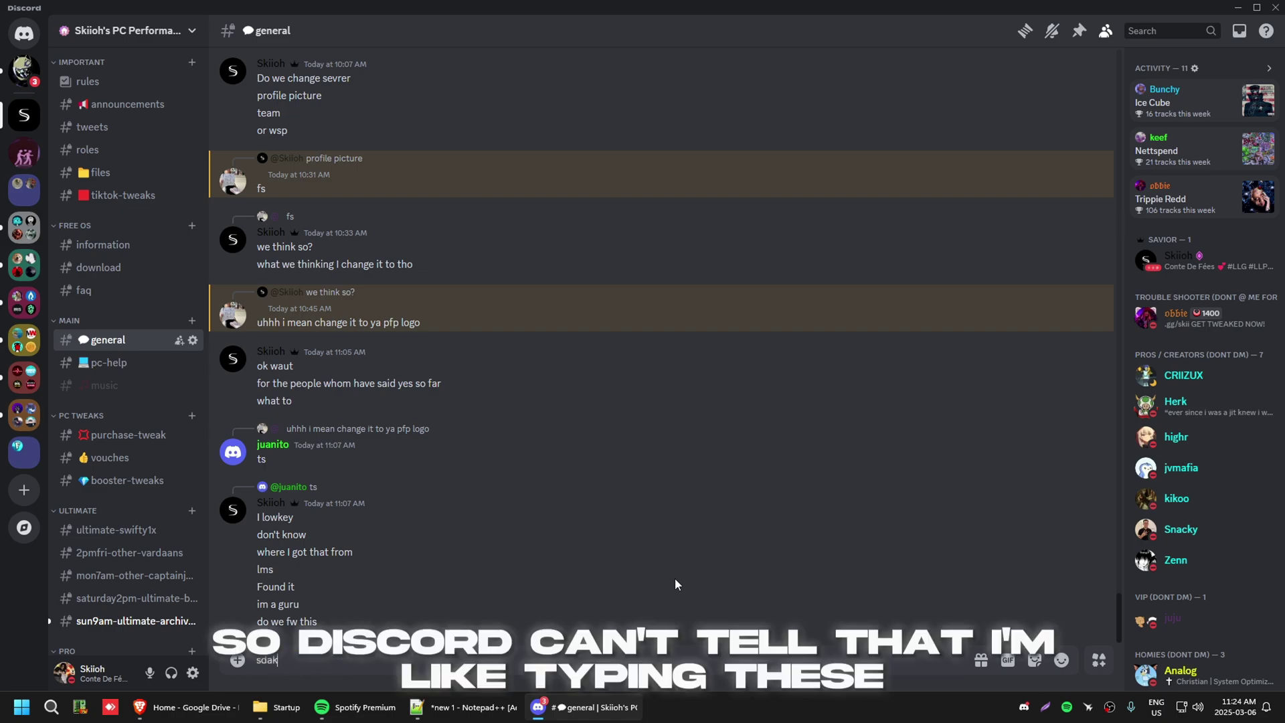
type("nnkdasofkonsdf")
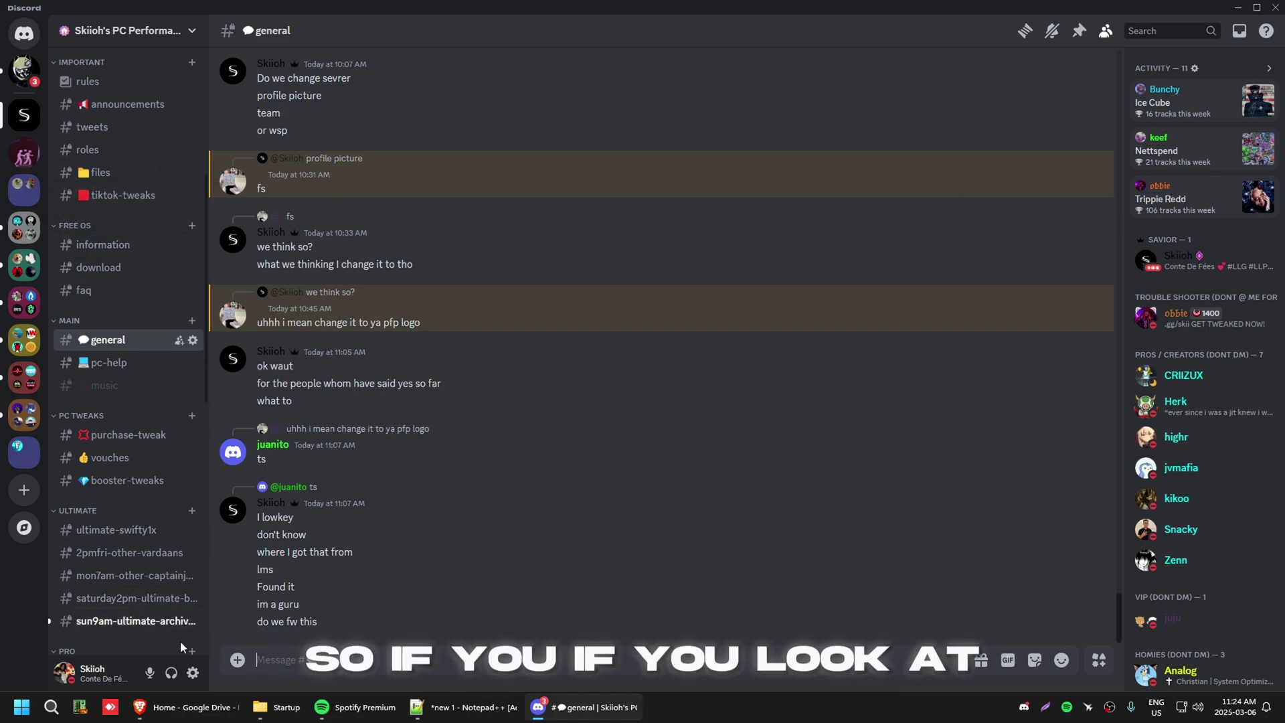
Step: Add a Toggle Mute keybind, start recording its key, then delete the keybind
left_click(192, 673)
scroll(385, 536, "down", 1)
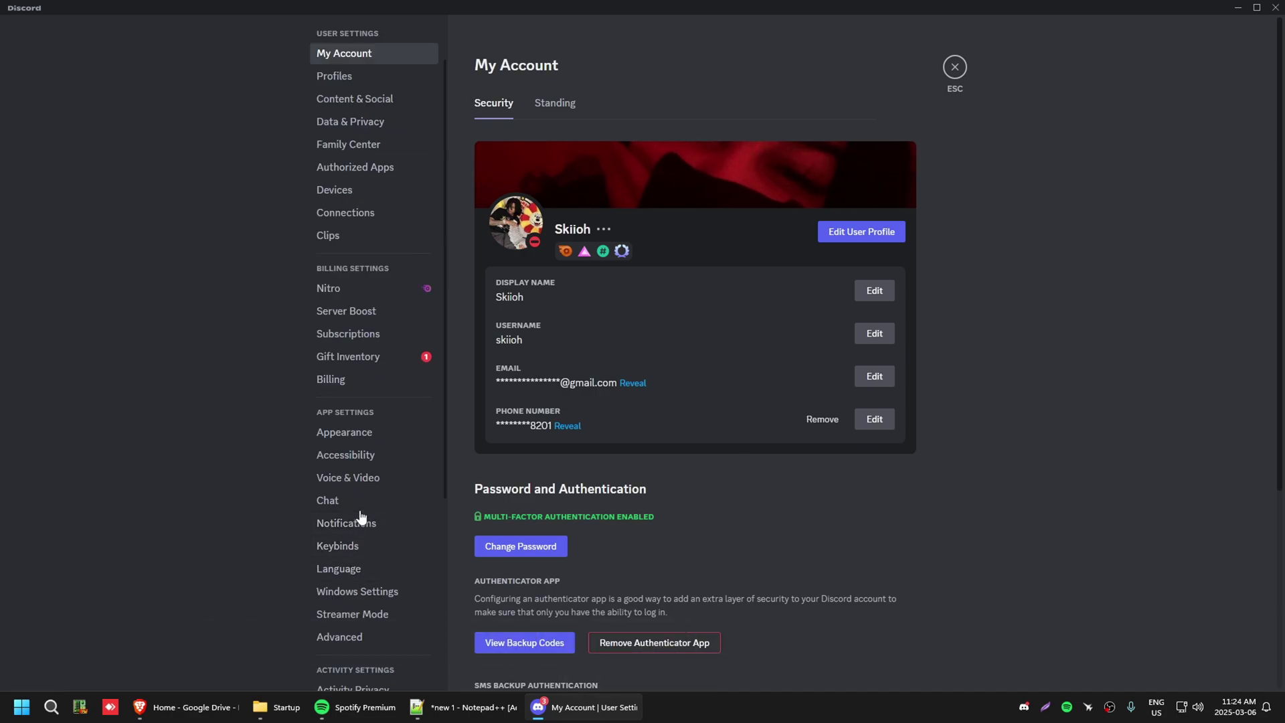
left_click(338, 546)
left_click(872, 99)
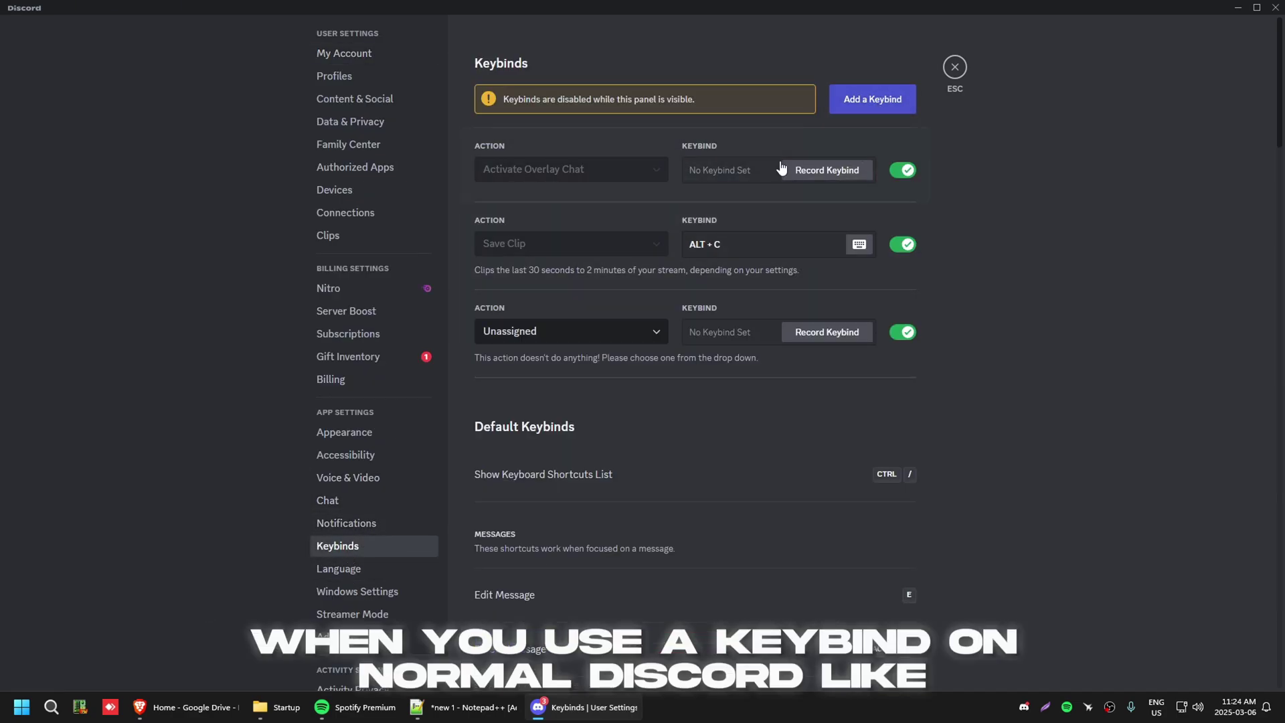
left_click(535, 332)
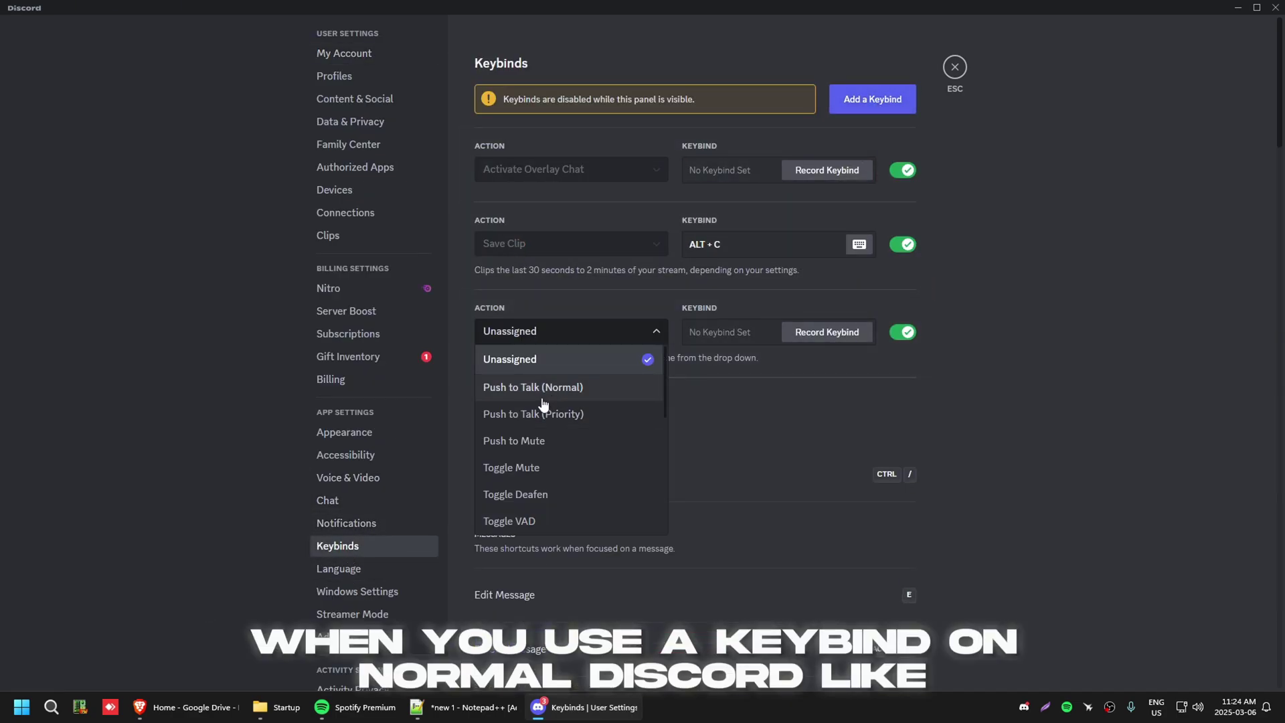
left_click(555, 468)
left_click(798, 335)
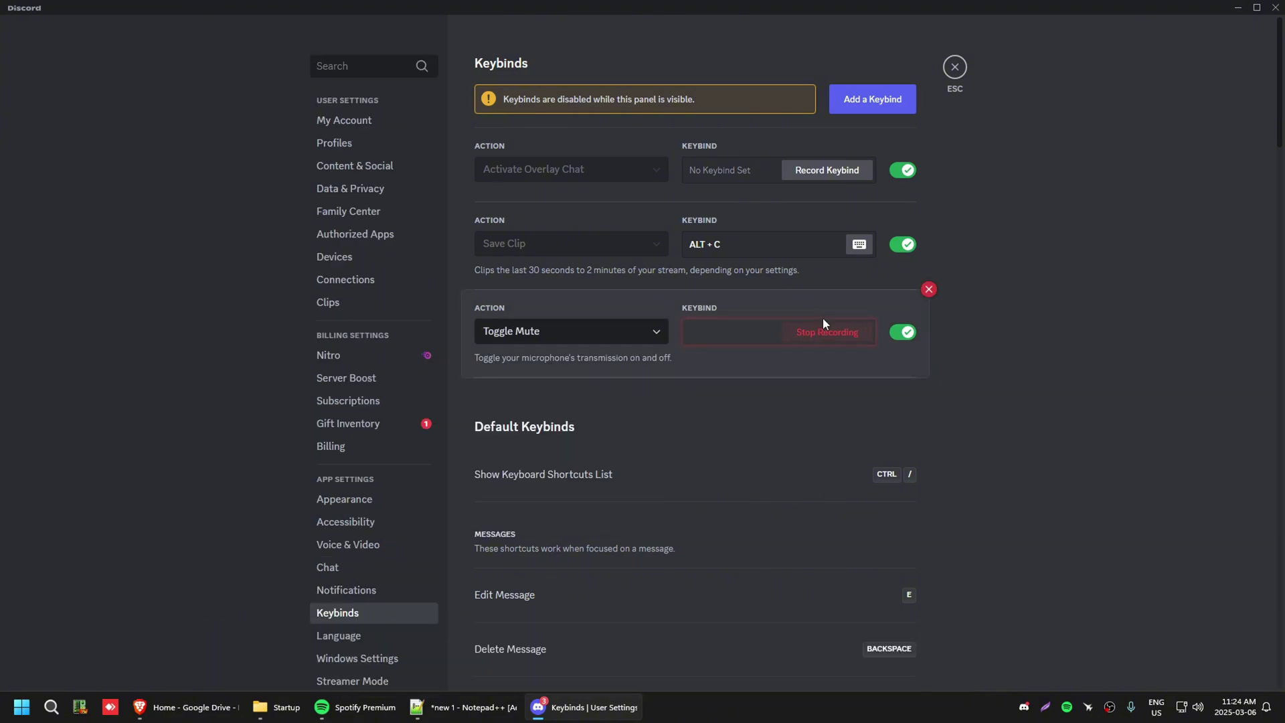
left_click(930, 290)
Step: Close Discord settings, the Startup folder window and the Notepad++ notes
key("Escape")
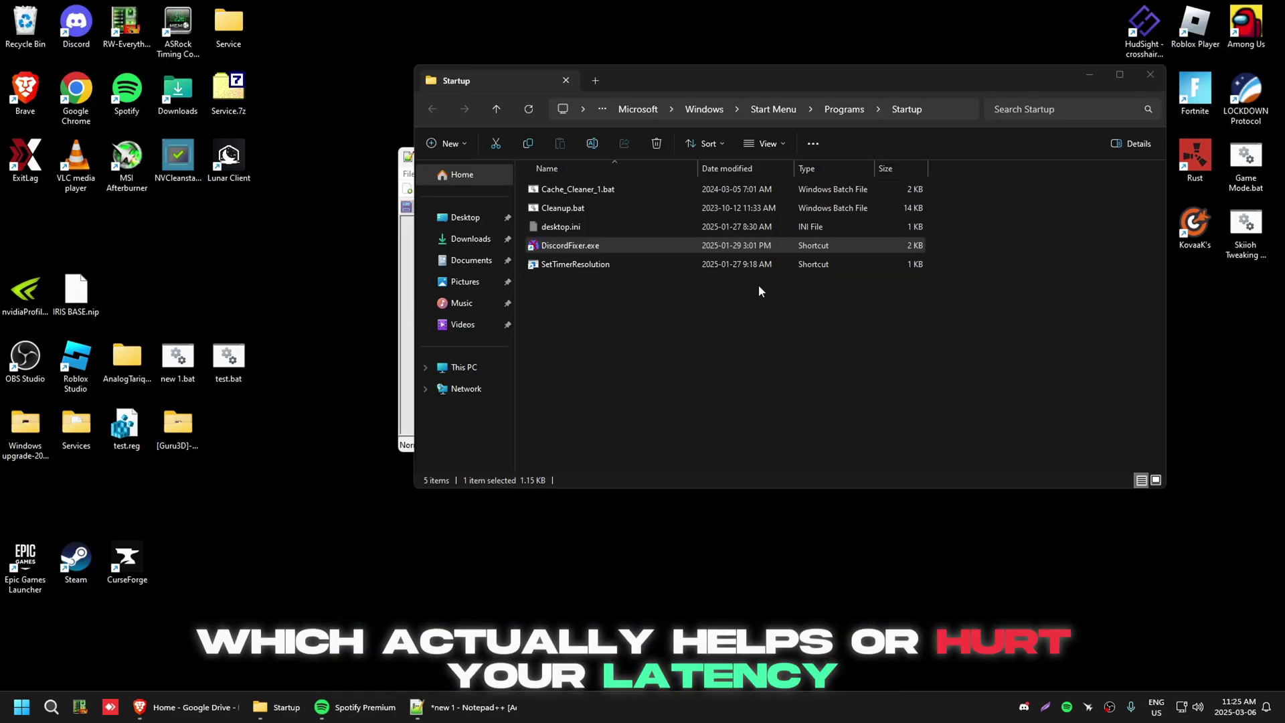
left_click(566, 80)
left_click(1057, 157)
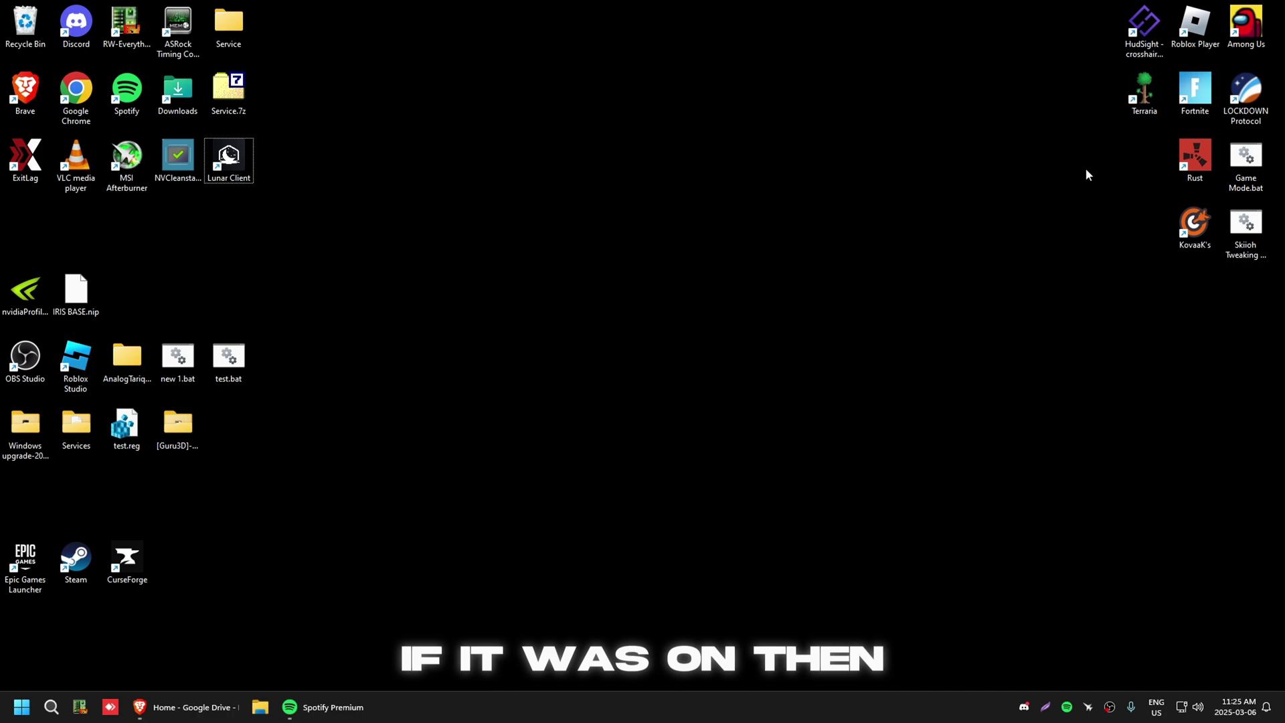
Step: Open %localappdata%\FortniteGame\Saved\Config\WindowsClient\GameUserSettings.ini in a maximized Notepad++ window
key("super+r")
type("%localap")
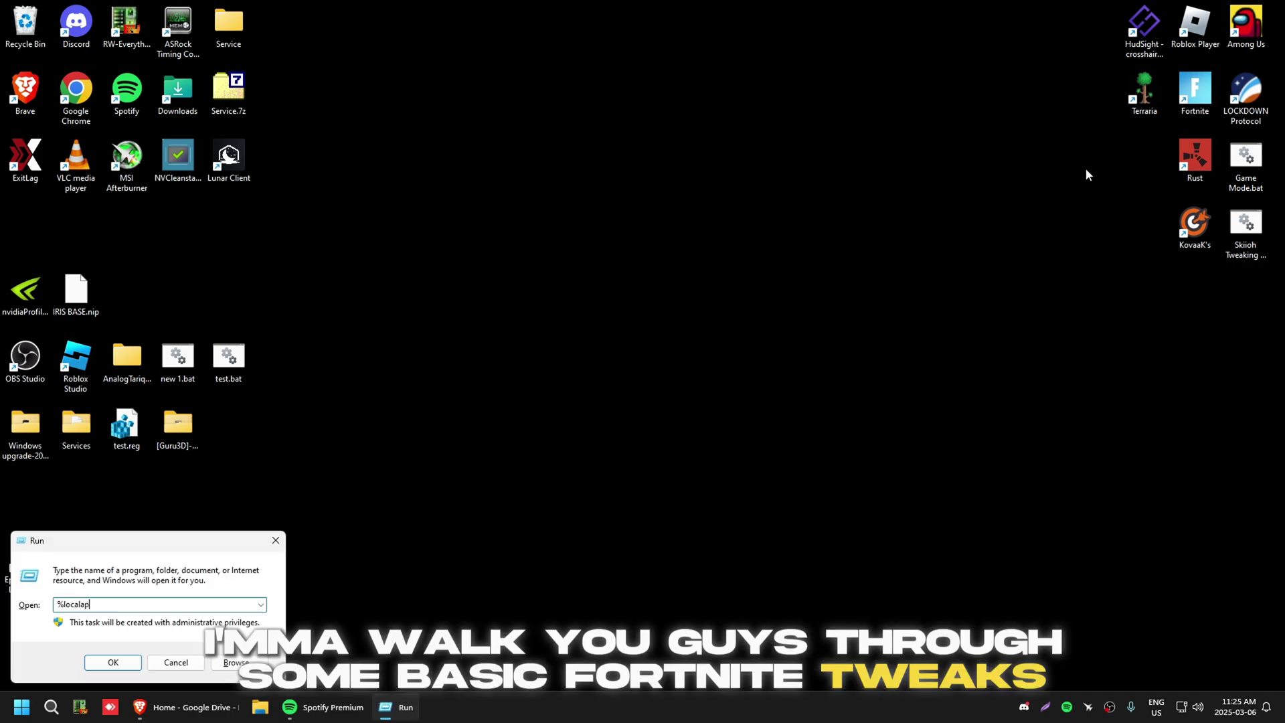
type("pdata%\\FortniteGame")
key("Return")
key("Down")
key("Return")
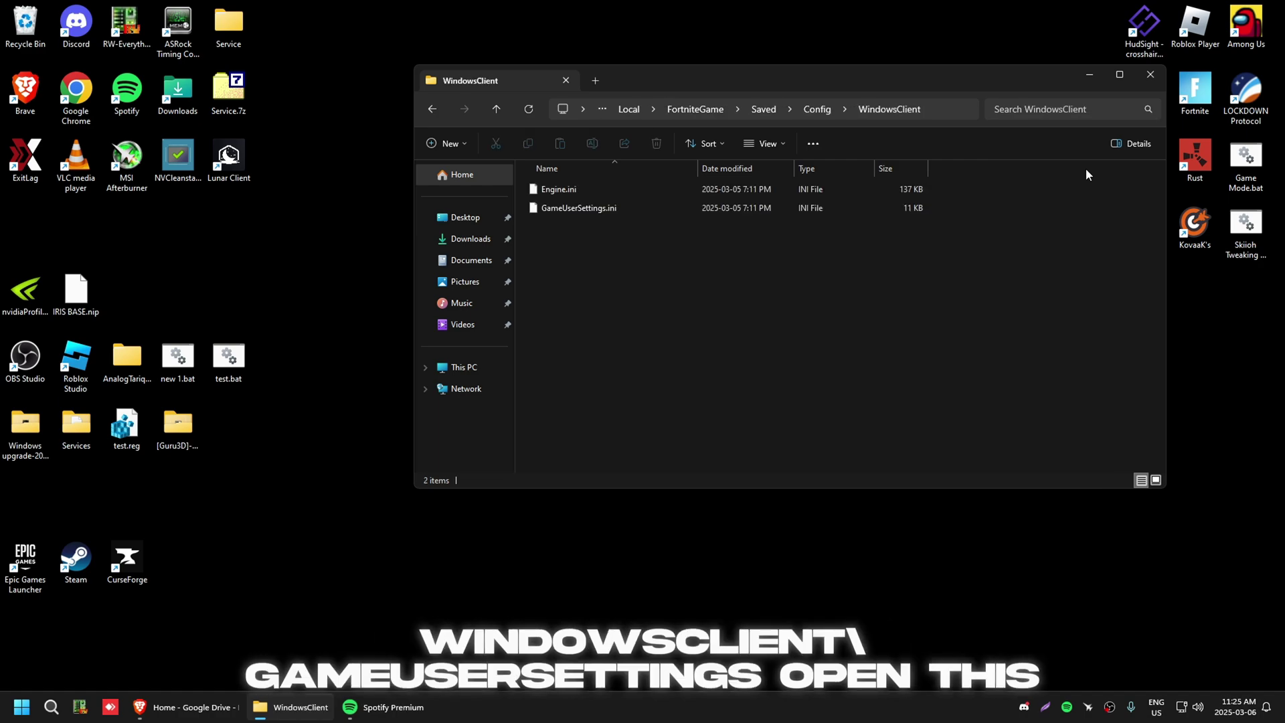
key("Down")
key("Down")
key("Return")
key("Escape")
right_click(584, 207)
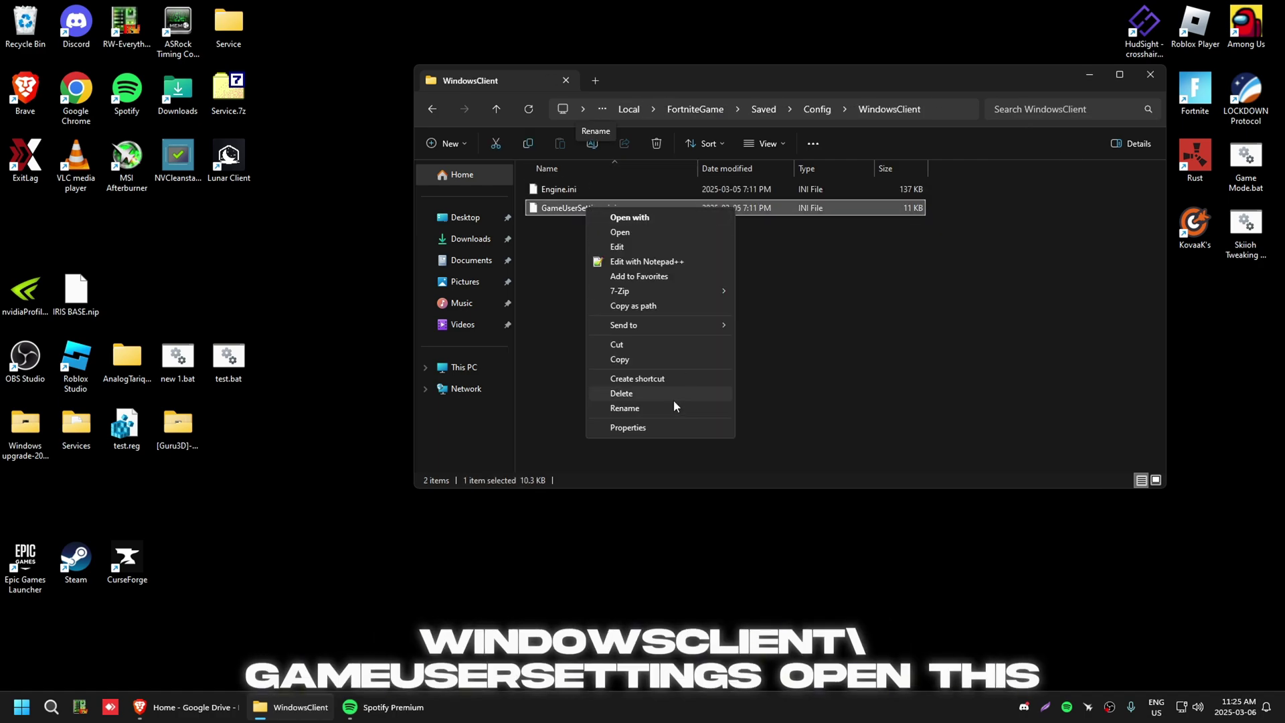
left_click(623, 264)
left_click(1026, 157)
Step: Change sg.LandscapeQuality from 2 to 0 and save GameUserSettings.ini
scroll(220, 330, "down", 12)
scroll(220, 331, "down", 15)
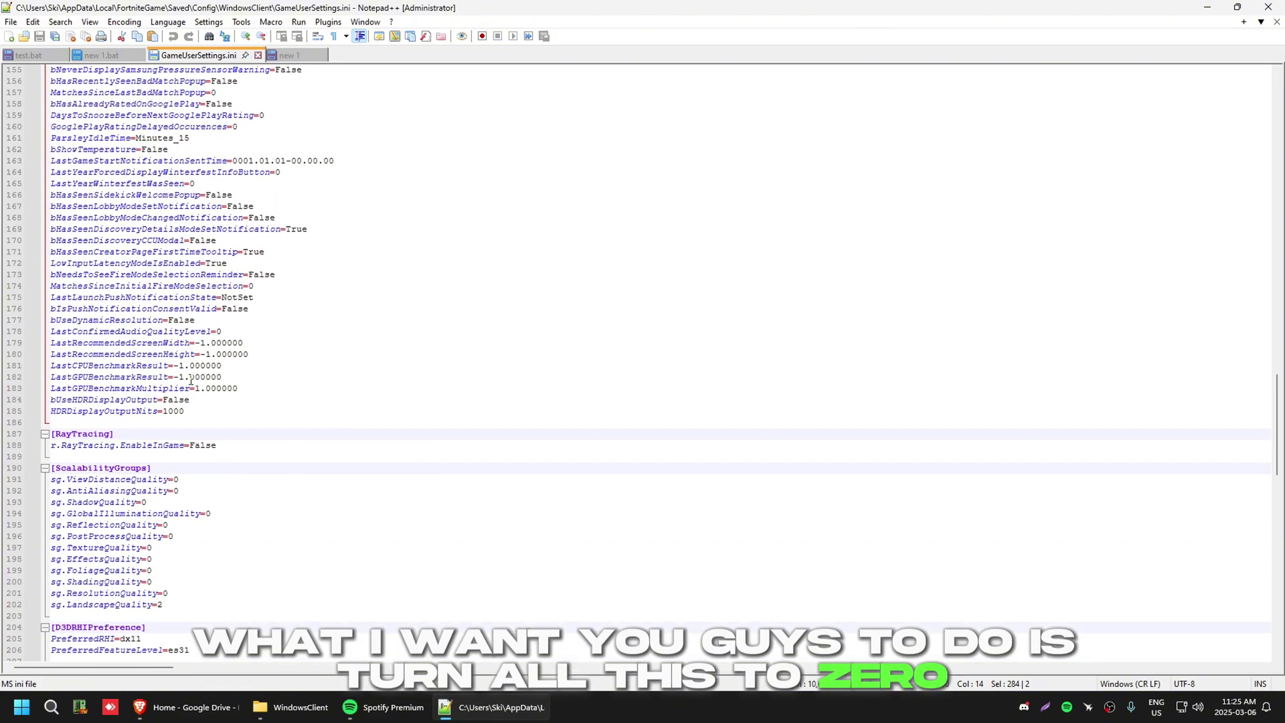
left_click_drag(193, 608, 54, 547)
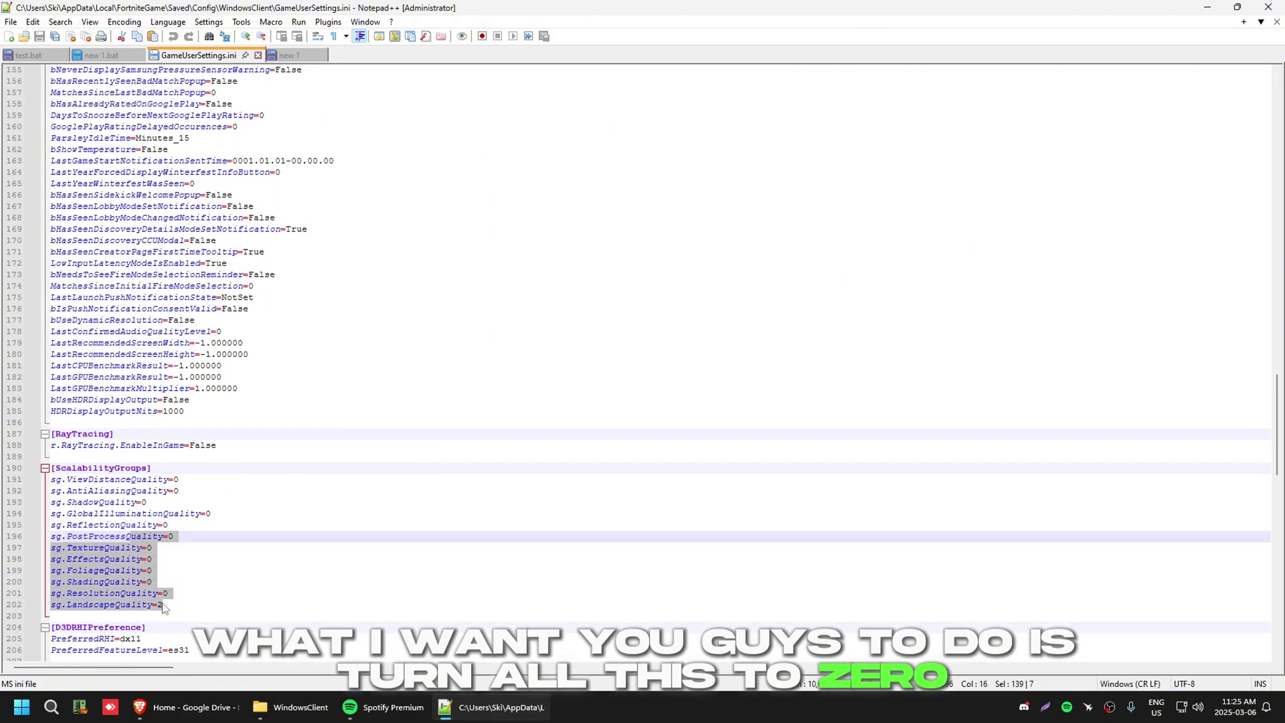
left_click(162, 605)
key("BackSpace")
type("0")
key("ctrl+s")
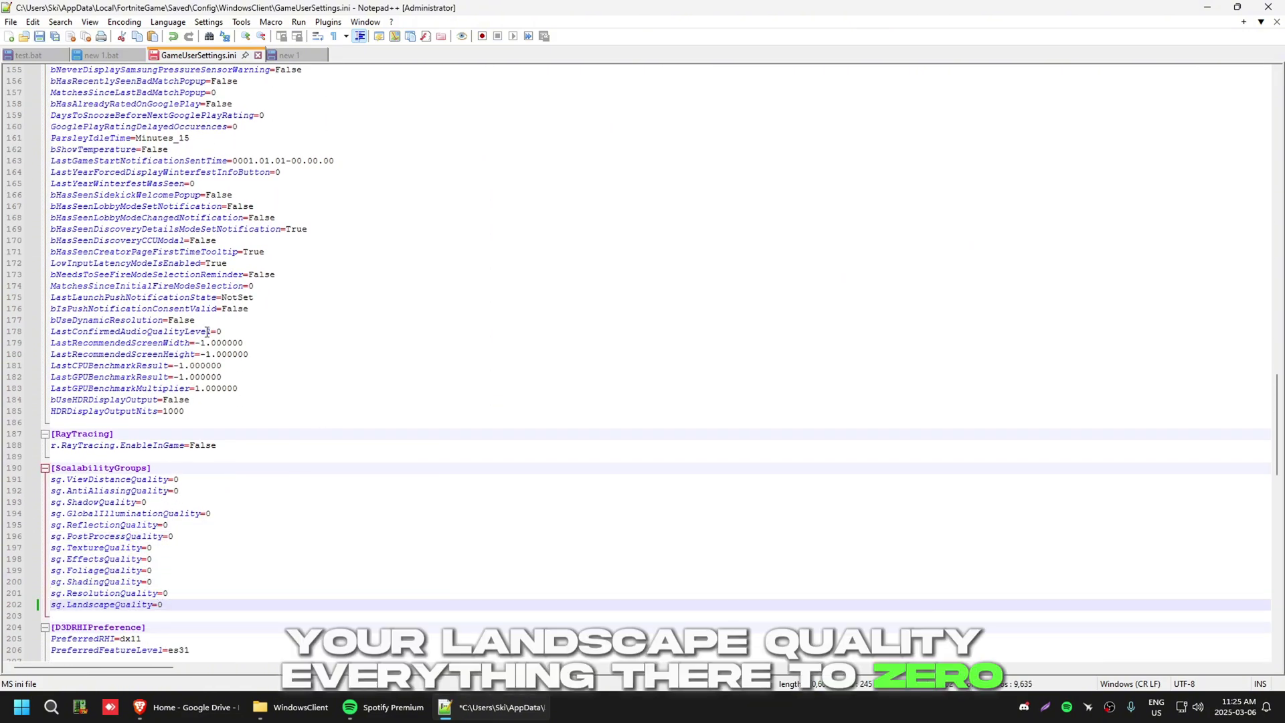
Step: Scroll through the file to find the ScalabilityGroups section again
key("ctrl+a")
scroll(225, 476, "down", 4)
scroll(225, 468, "down", 4)
left_click(230, 279)
scroll(214, 308, "down", 10)
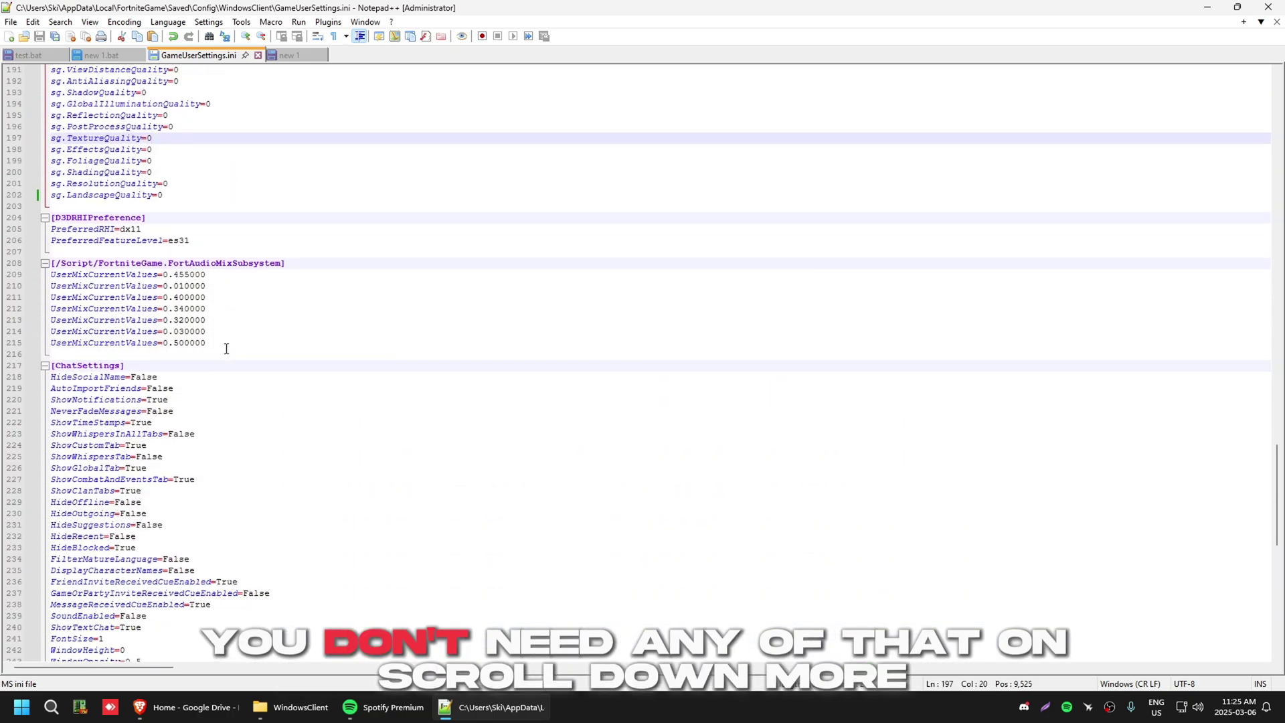
left_click_drag(177, 447, 154, 411)
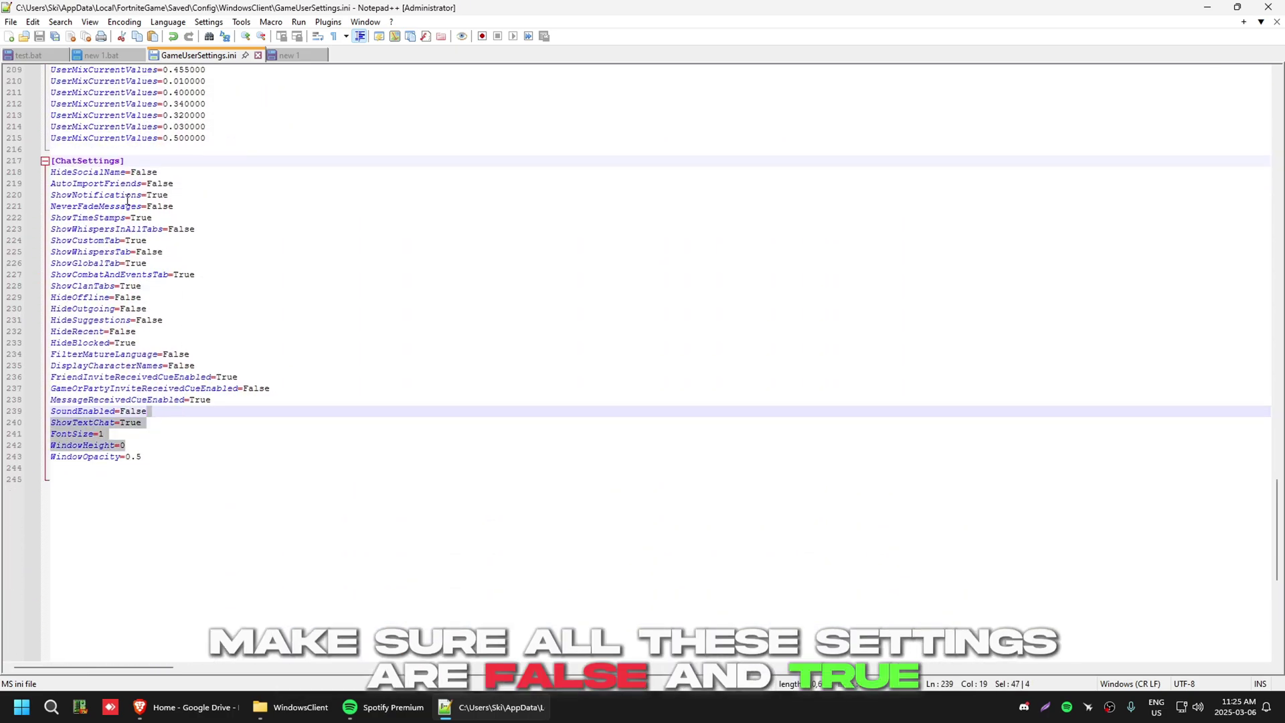
scroll(255, 473, "up", 7)
scroll(225, 425, "up", 7)
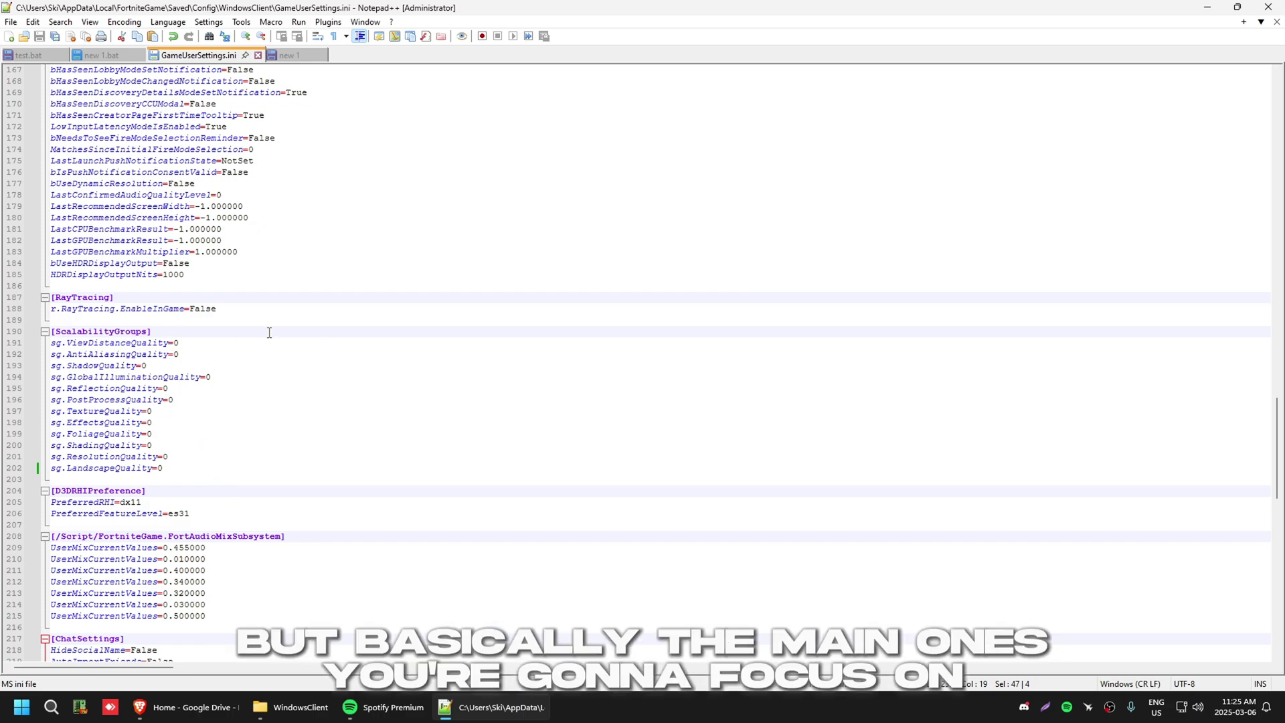
scroll(269, 333, "up", 1)
scroll(254, 342, "up", 2)
scroll(214, 362, "down", 2)
Step: Verify ViewDistance through Landscape quality values, including Shadow, Texture and Foliage, all read 0
left_click(200, 377)
left_click(204, 388)
left_click(215, 411)
left_click(221, 403)
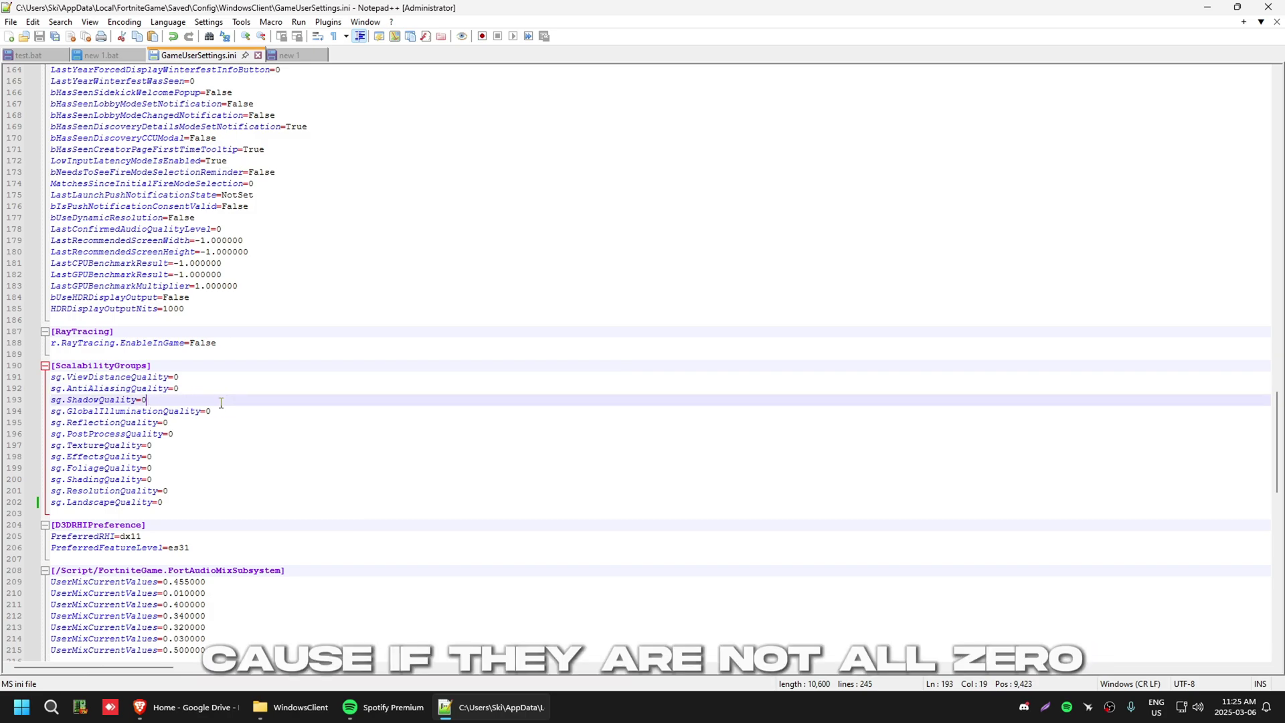
left_click(207, 448)
left_click(287, 433)
left_click(275, 422)
left_click(191, 447)
left_click(184, 468)
left_click(190, 501)
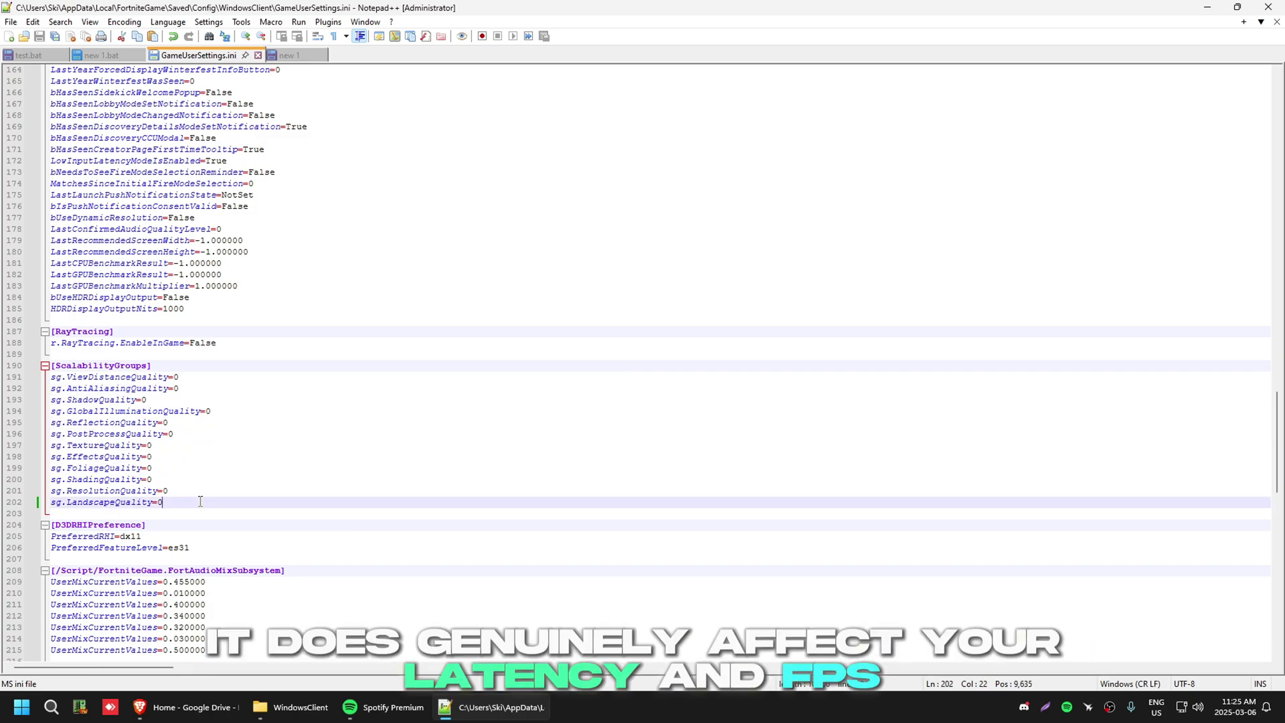
scroll(193, 522, "up", 20)
Step: Confirm FrameRateLimit=270.000000 and bShowGrass=False, then close Notepad++ and the WindowsClient folder
scroll(194, 547, "up", 20)
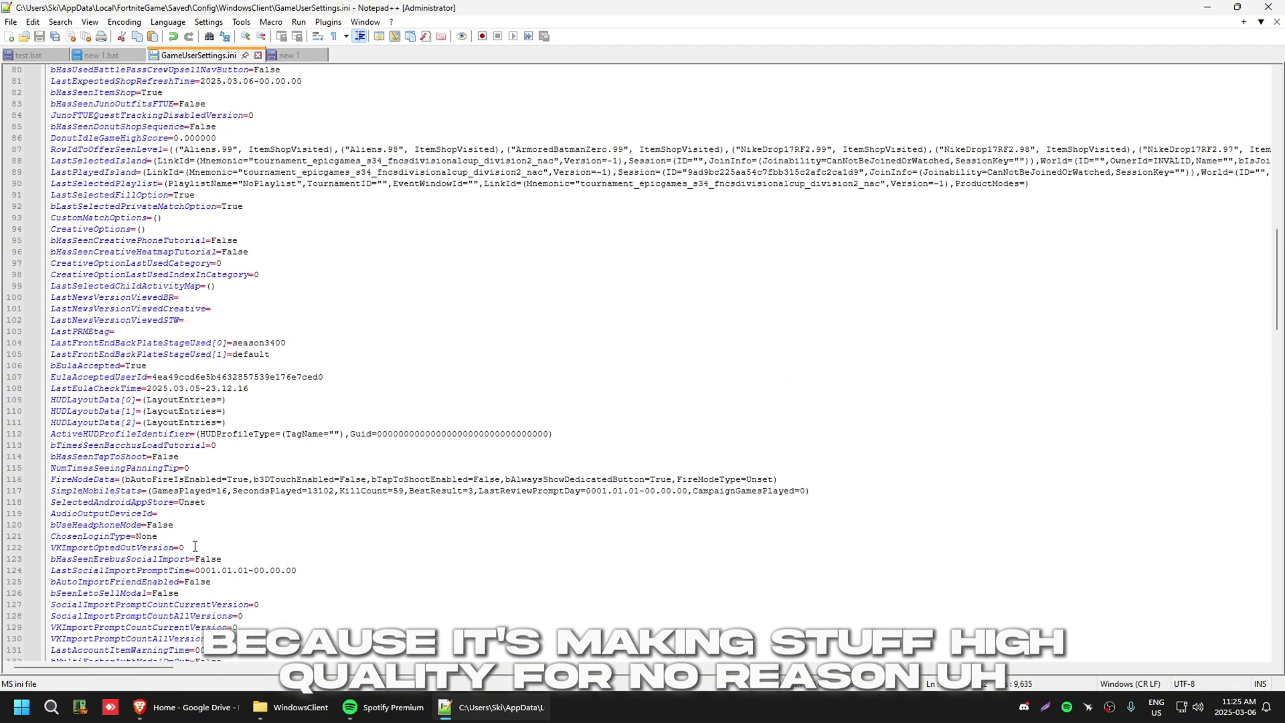
scroll(155, 491, "up", 2)
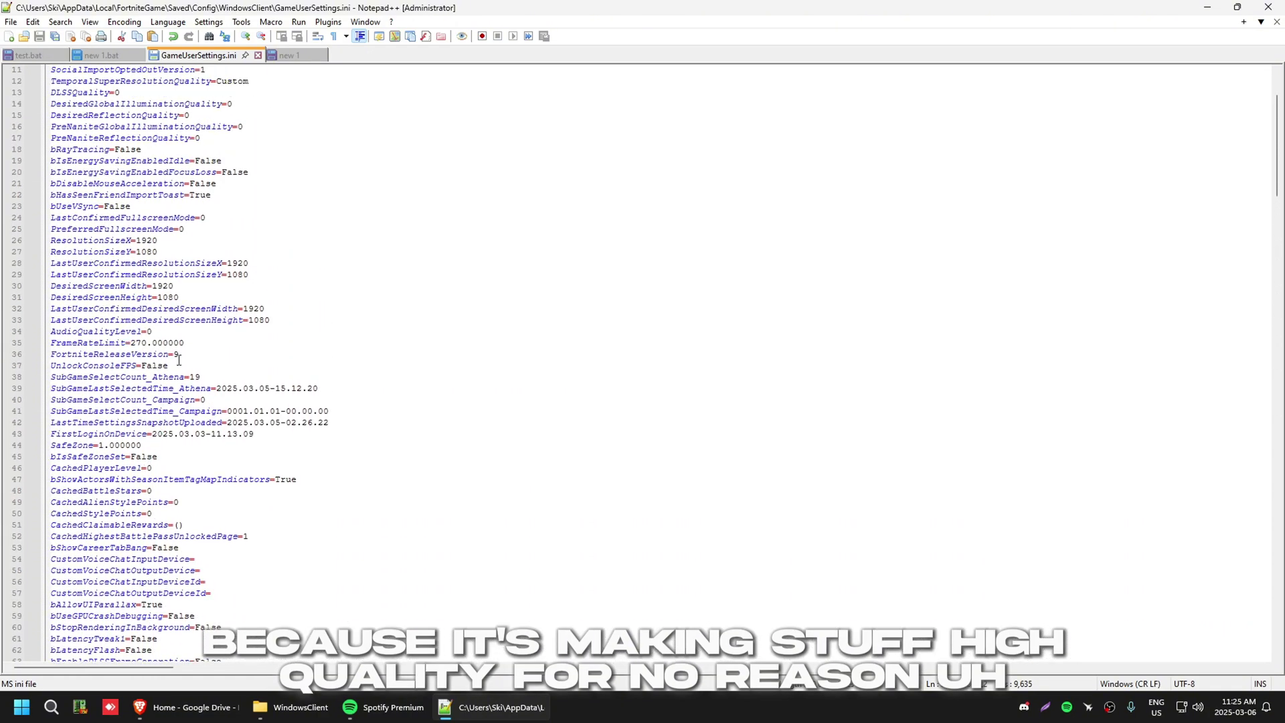
triple_click(138, 344)
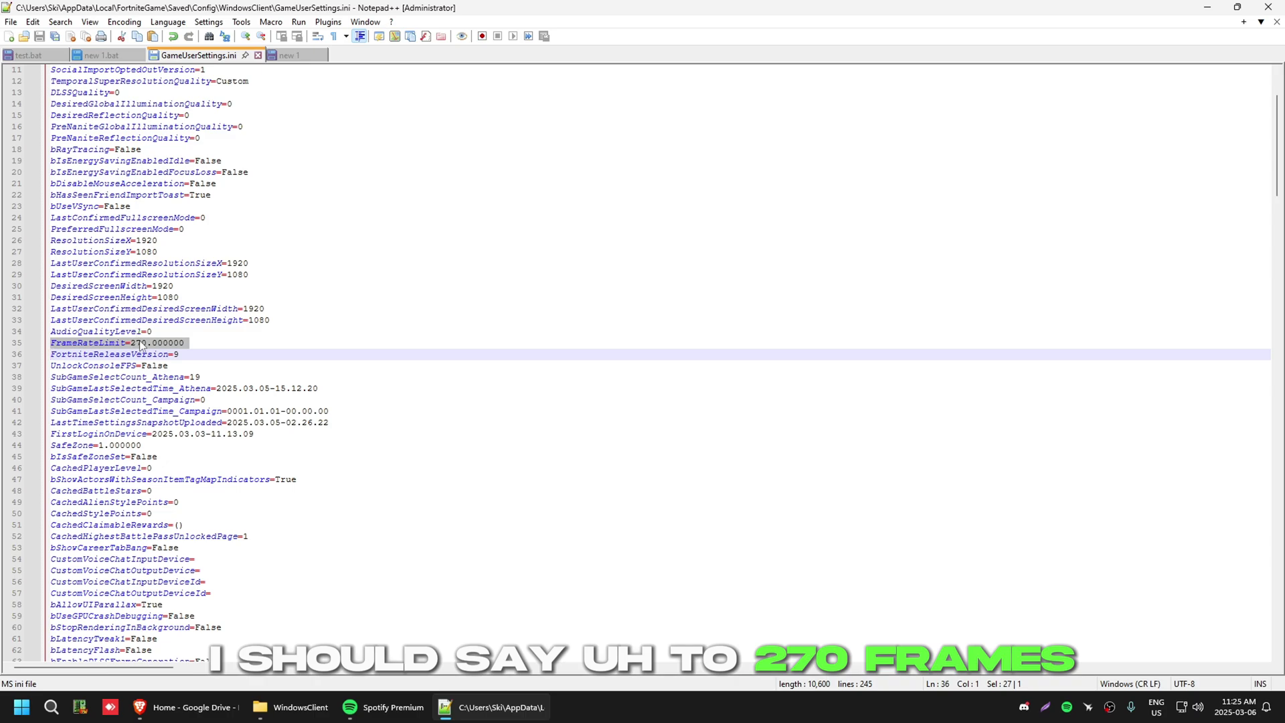
scroll(163, 268, "up", 4)
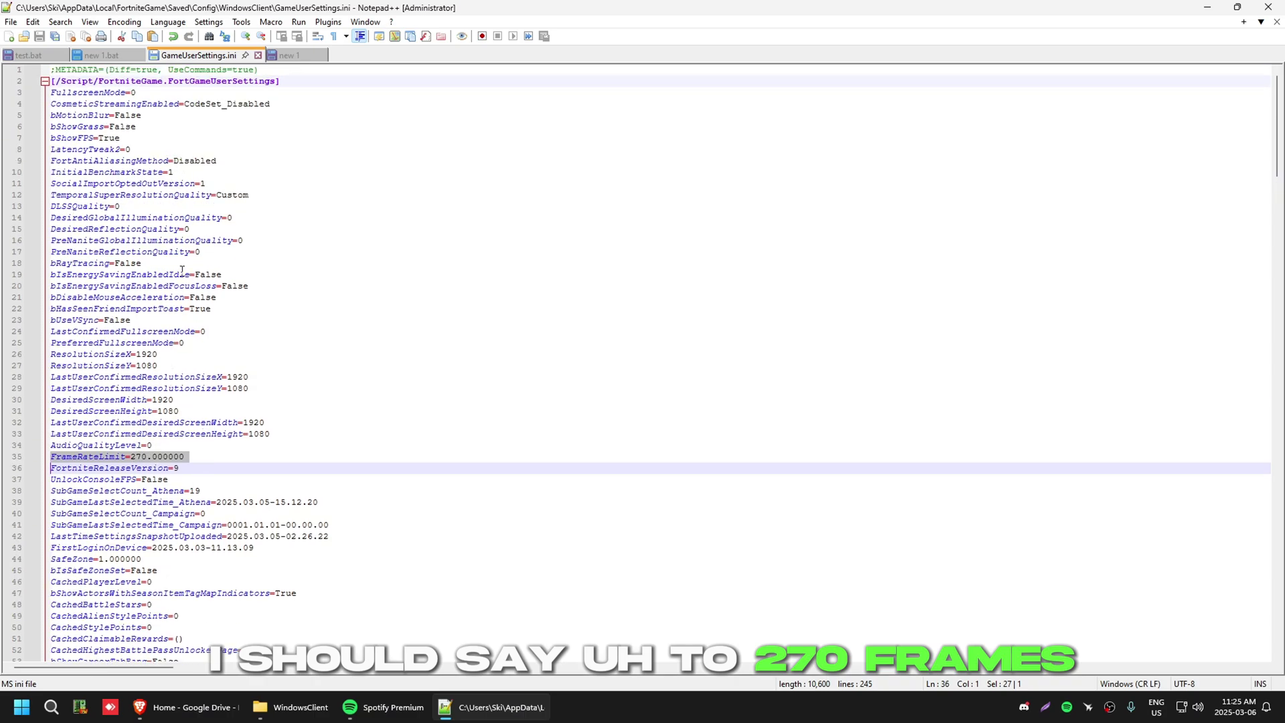
left_click_drag(136, 126, 103, 127)
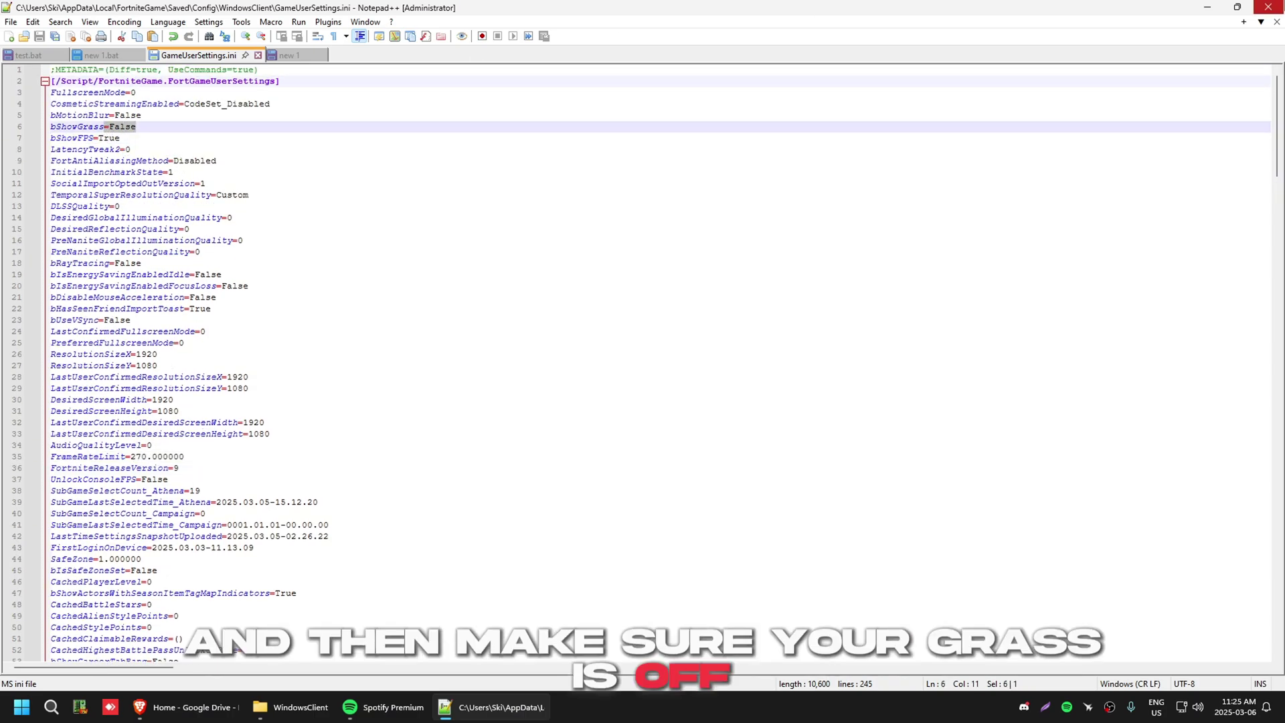
left_click(1268, 7)
left_click(565, 81)
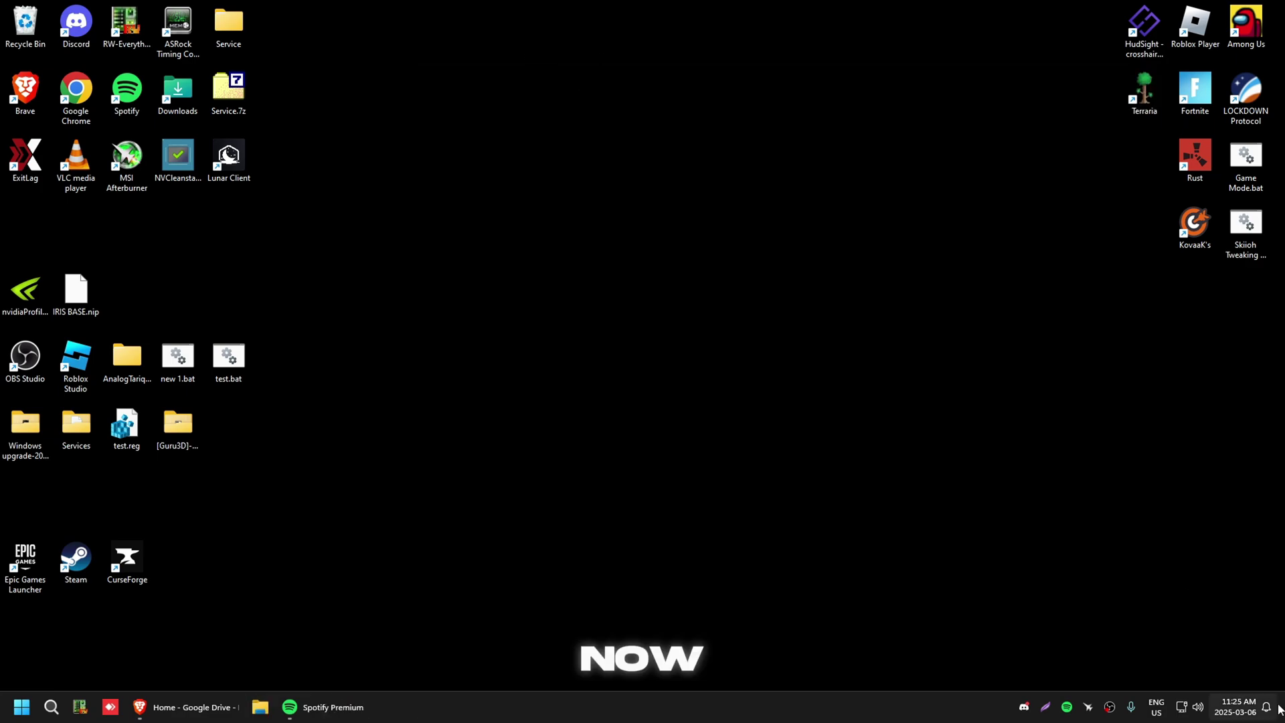
left_click(1116, 708)
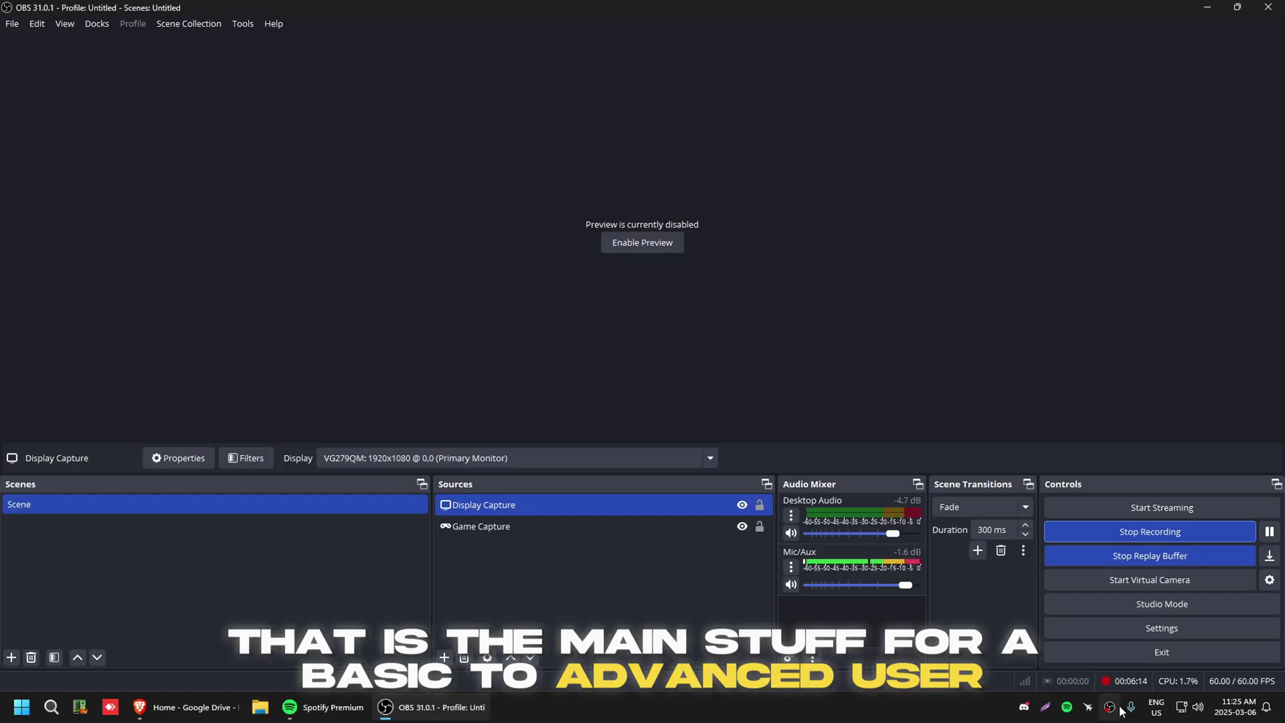
left_click(1111, 707)
left_click(1023, 707)
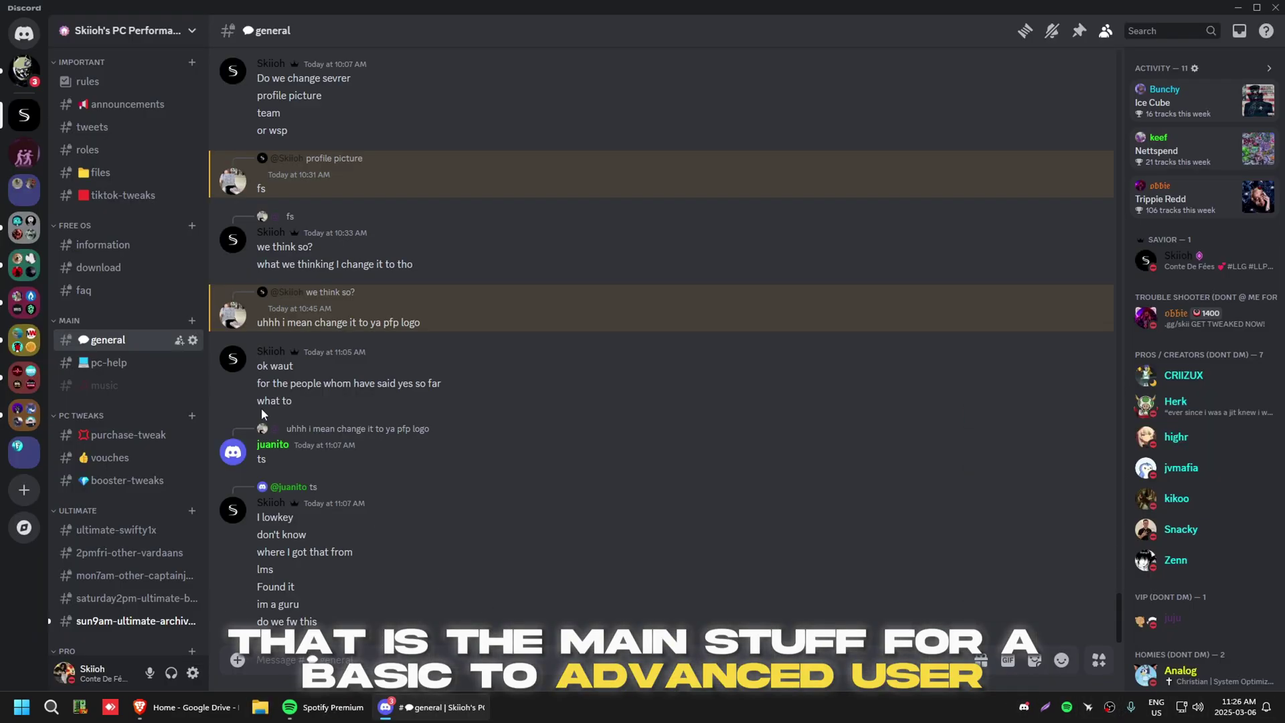
left_click(136, 620)
left_click(1275, 7)
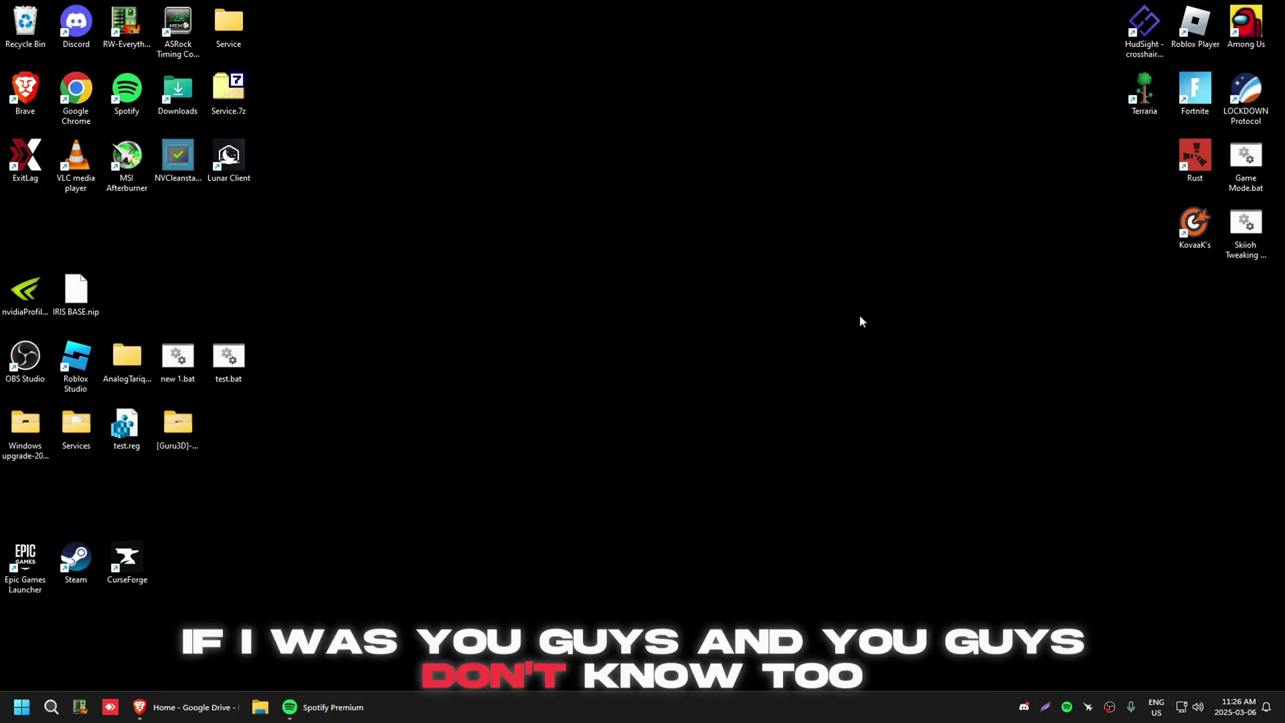
Step: Launch Registry Editor from the Run box with regedit
key("super")
key("super+r")
type("te")
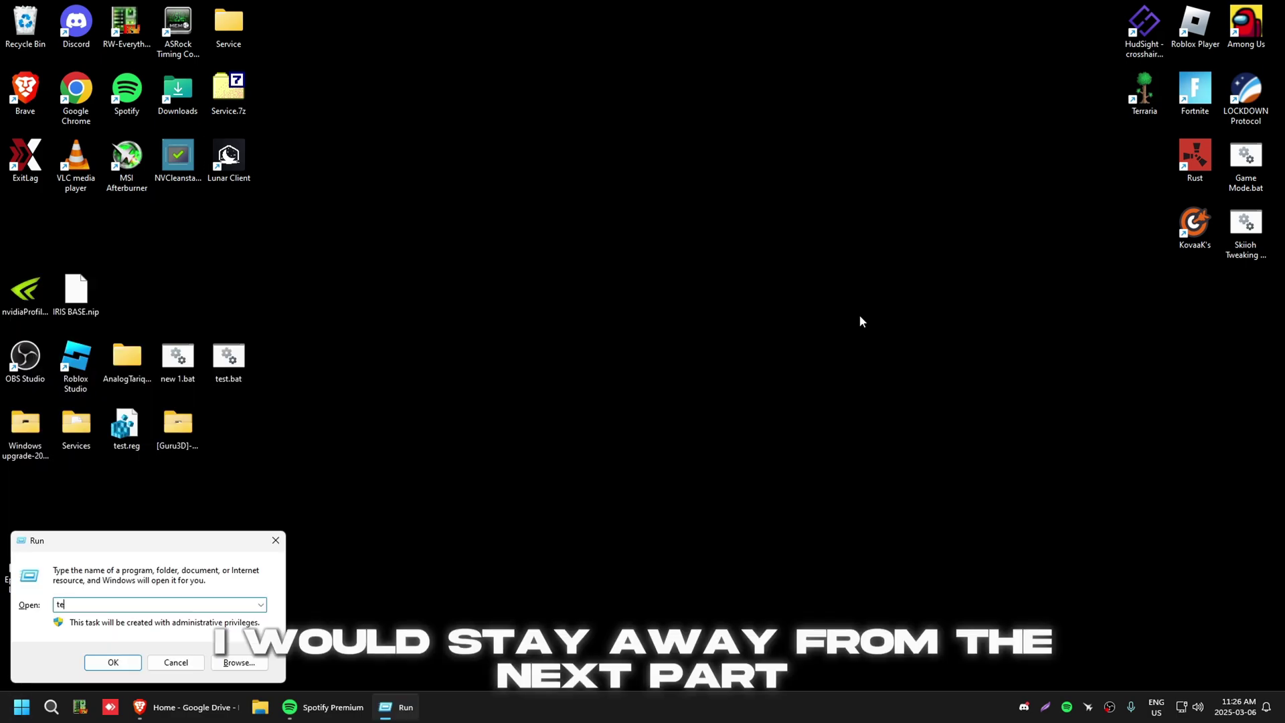
type("gedit")
key("Return")
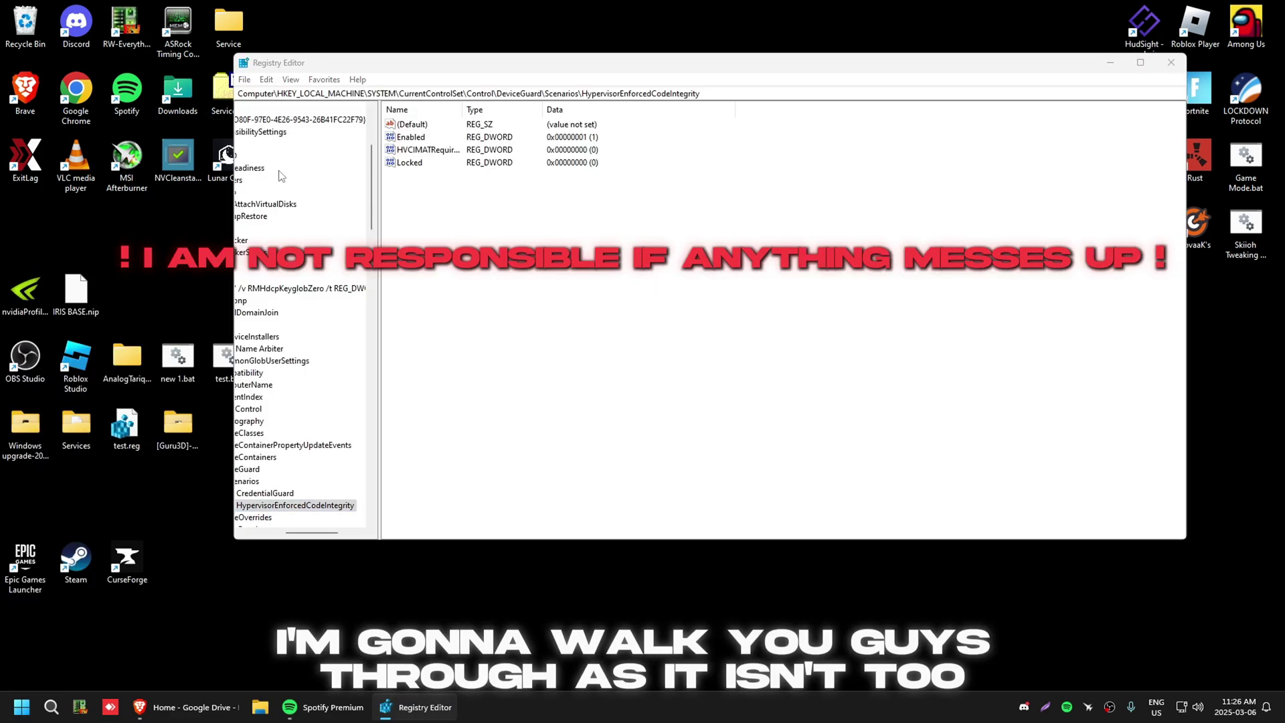
Step: Scroll the key tree to the top and collapse HKEY_LOCAL_MACHINE
scroll(315, 296, "up", 4)
left_click_drag(295, 530, 255, 530)
scroll(261, 268, "up", 1)
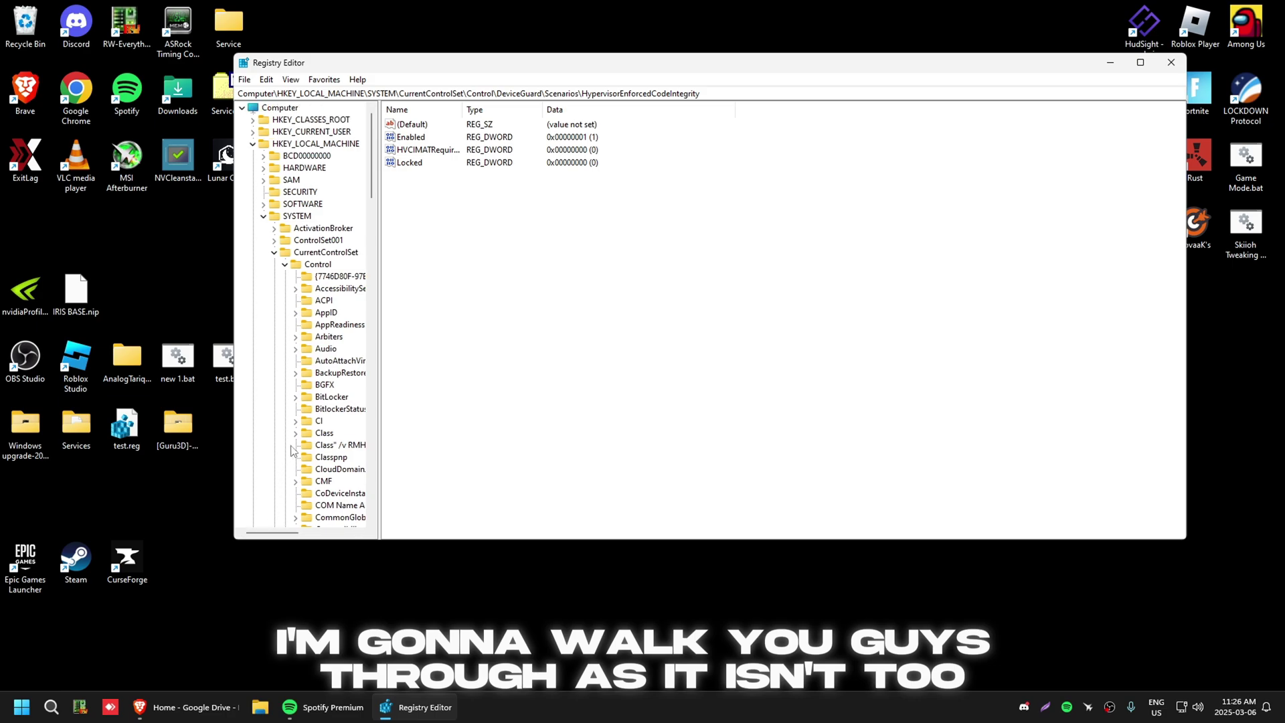
left_click(253, 143)
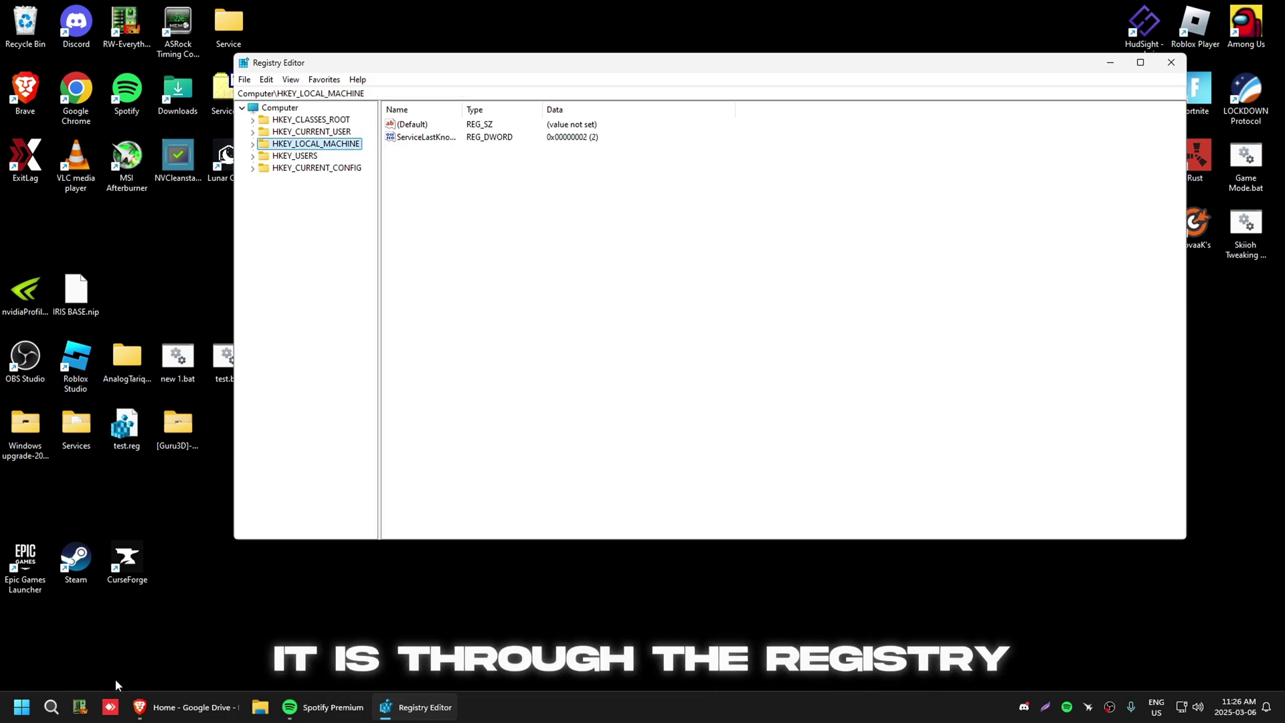
left_click(187, 707)
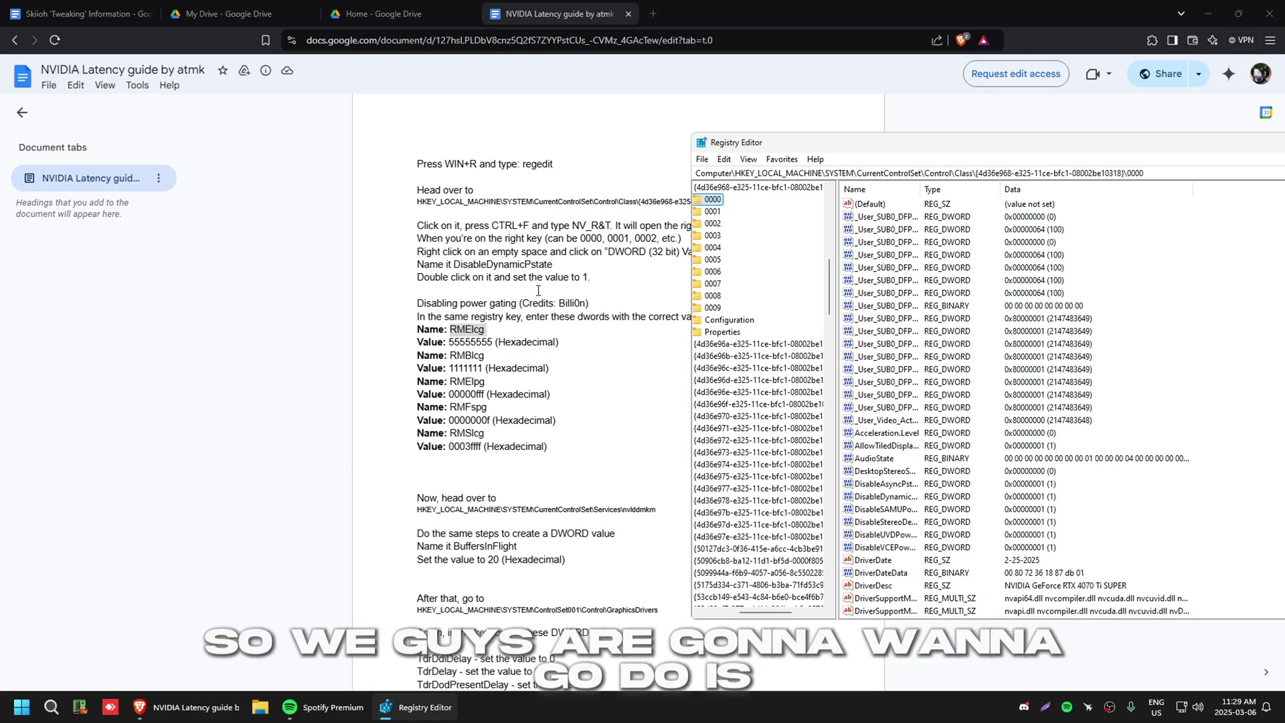
Step: Paste the guide's display-adapter HKEY path into Registry Editor's address bar and go to that key
left_click(490, 251)
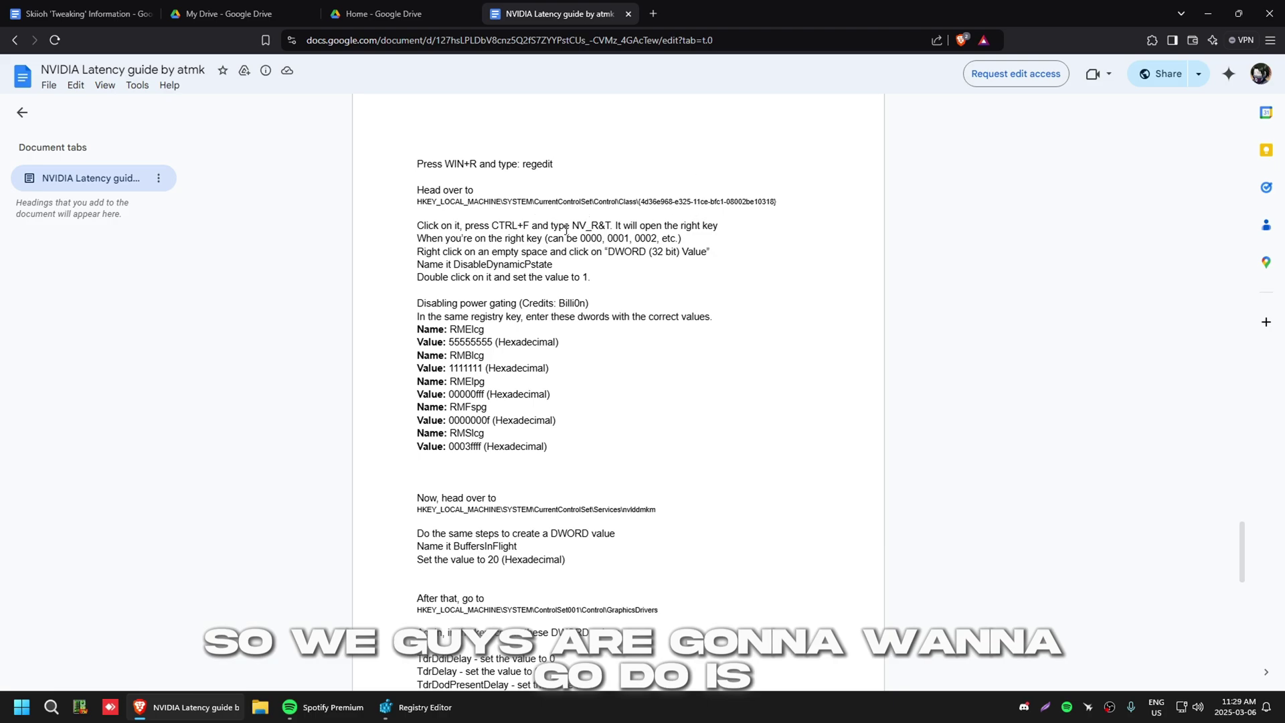
scroll(527, 200, "up", 5)
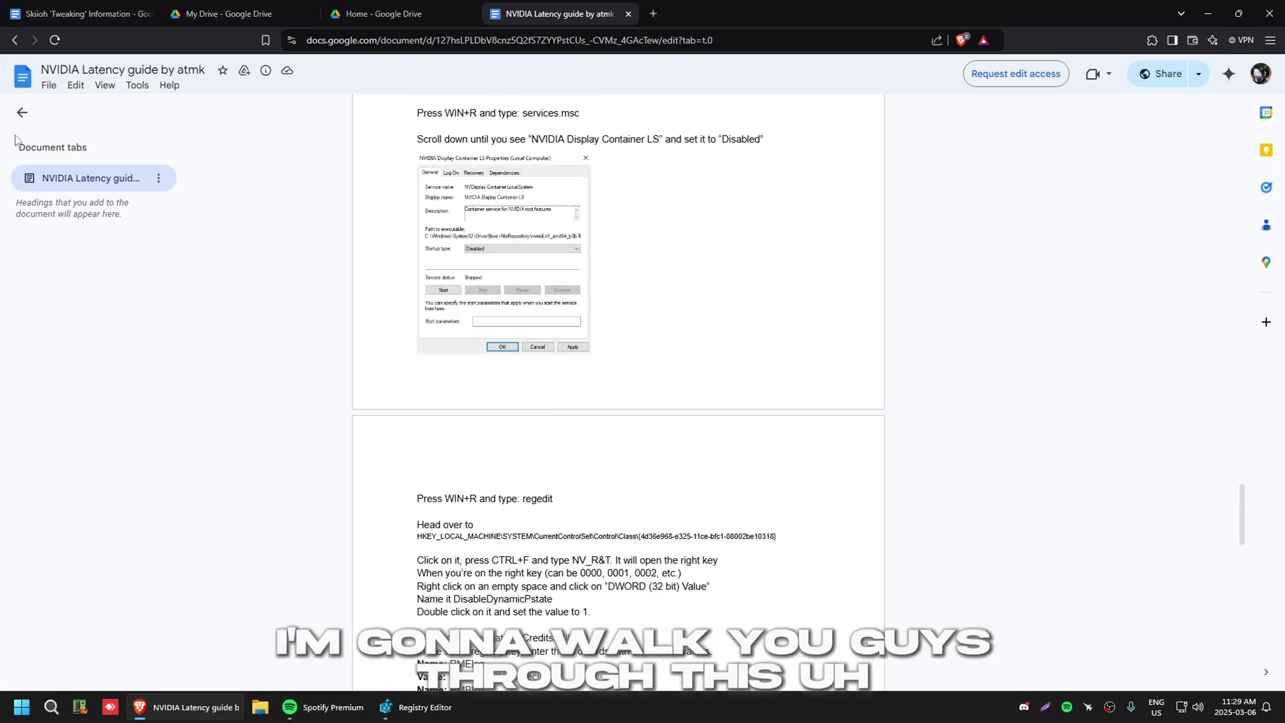
scroll(619, 287, "down", 3)
key("alt+Tab")
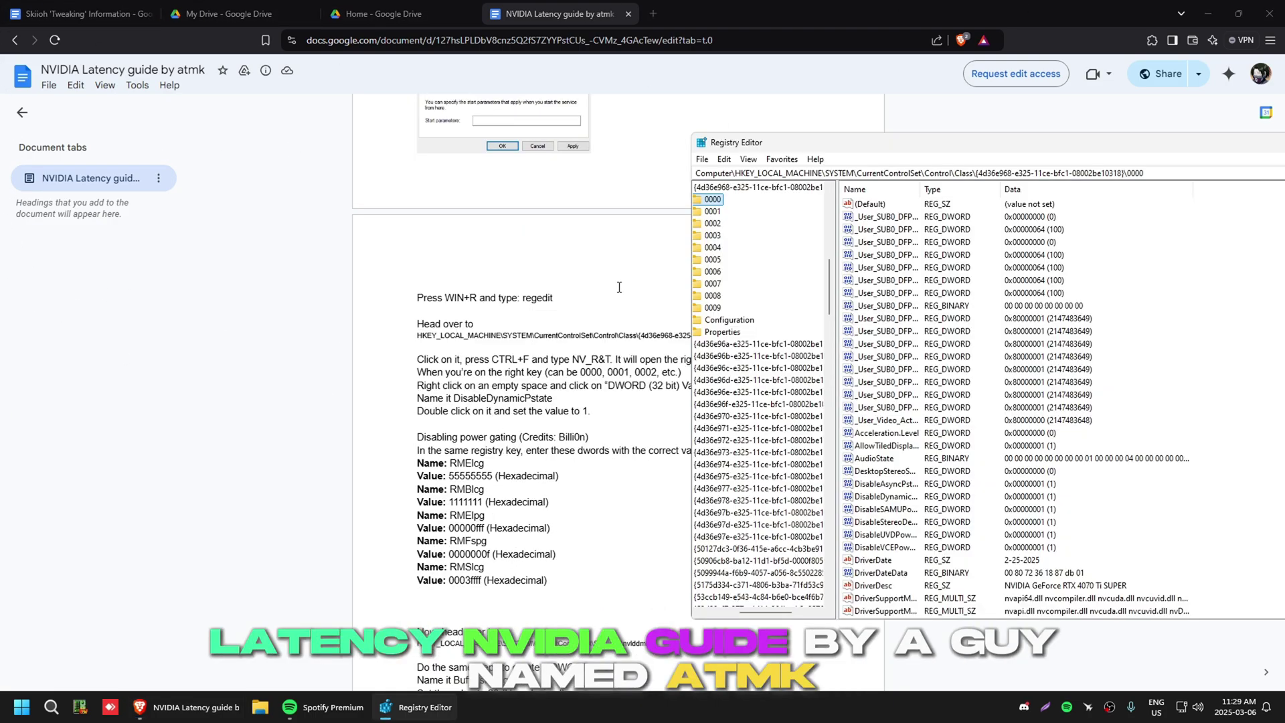
left_click(1148, 174)
key("alt+Tab")
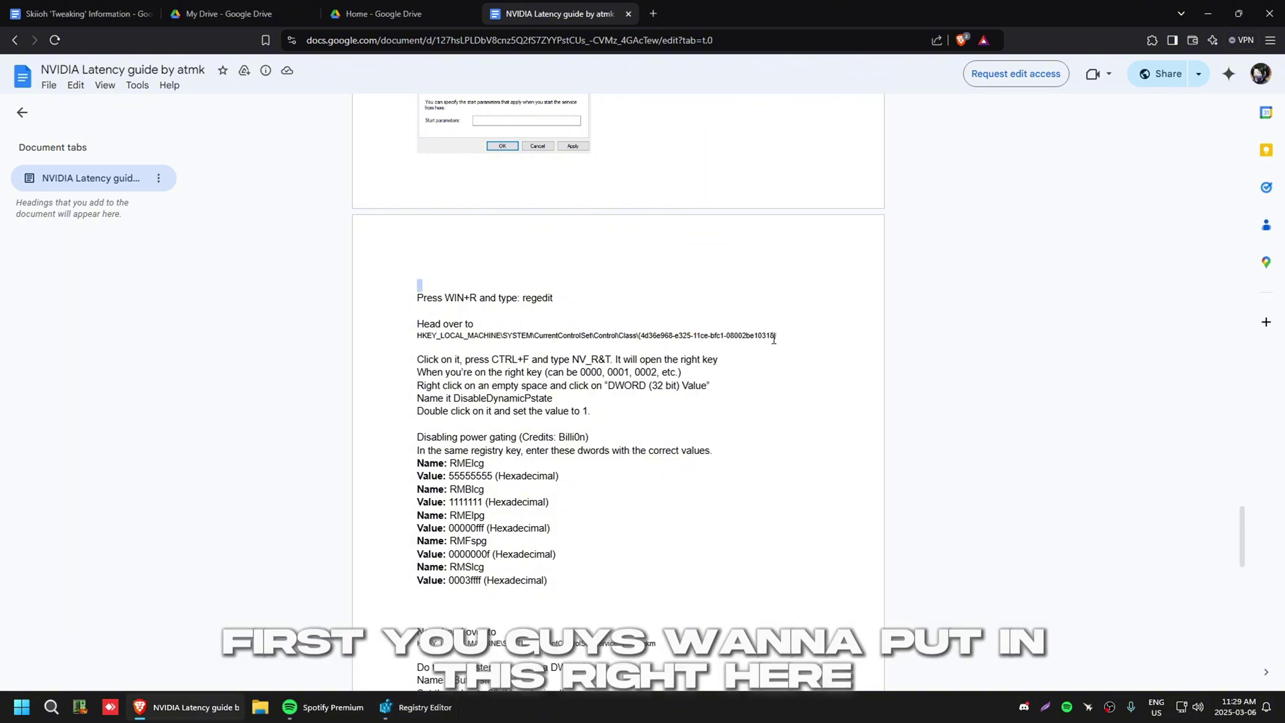
left_click_drag(420, 344, 438, 334)
key("BackSpace")
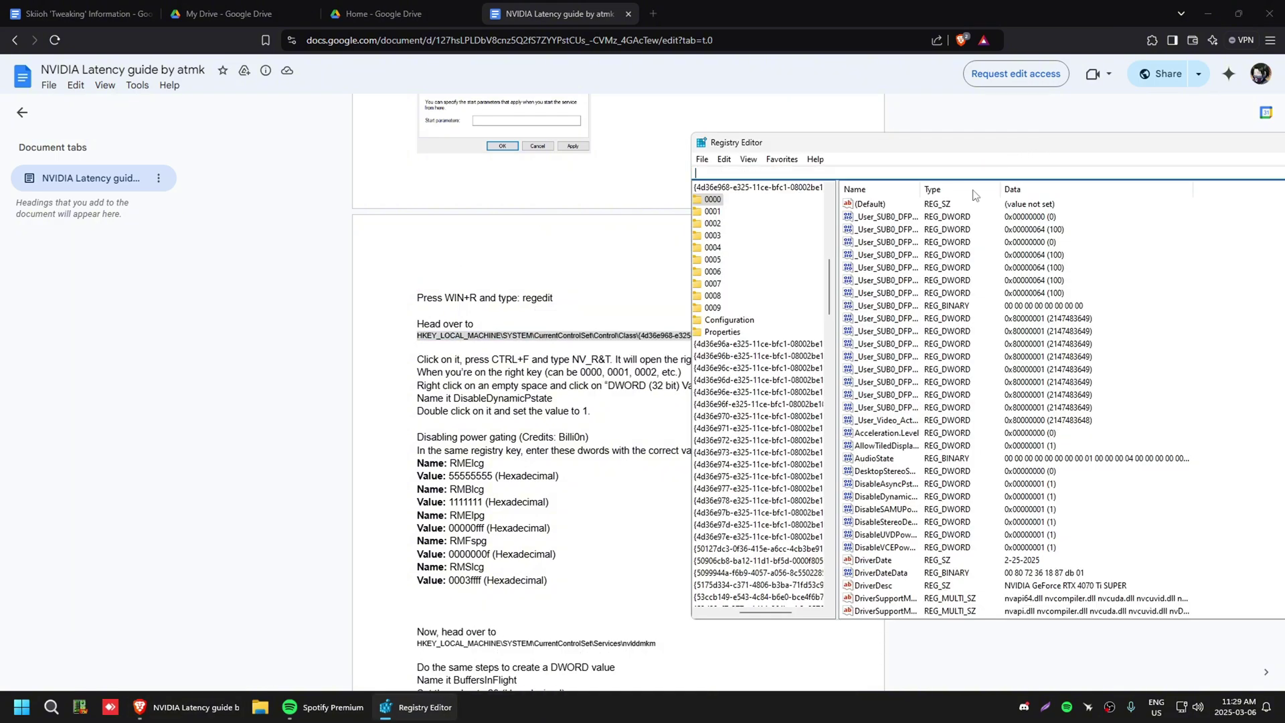
left_click(451, 348)
left_click_drag(413, 332, 776, 340)
key("ctrl+c")
key("alt+Tab")
key("ctrl+v")
key("Return")
Step: Search the registry for NV_R&T, copied from the guide, and locate the value
key("ctrl+f")
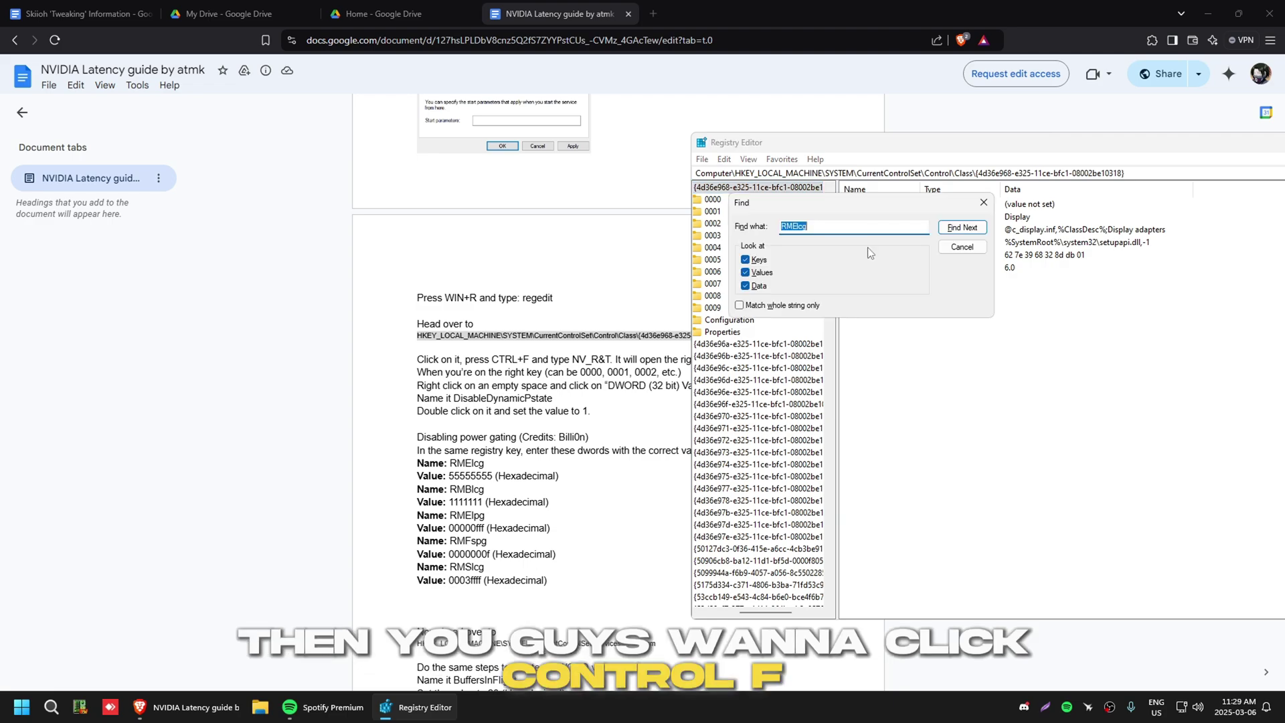
left_click(531, 347)
left_click_drag(577, 366, 607, 362)
key("ctrl+c")
key("alt+Tab")
key("ctrl+v")
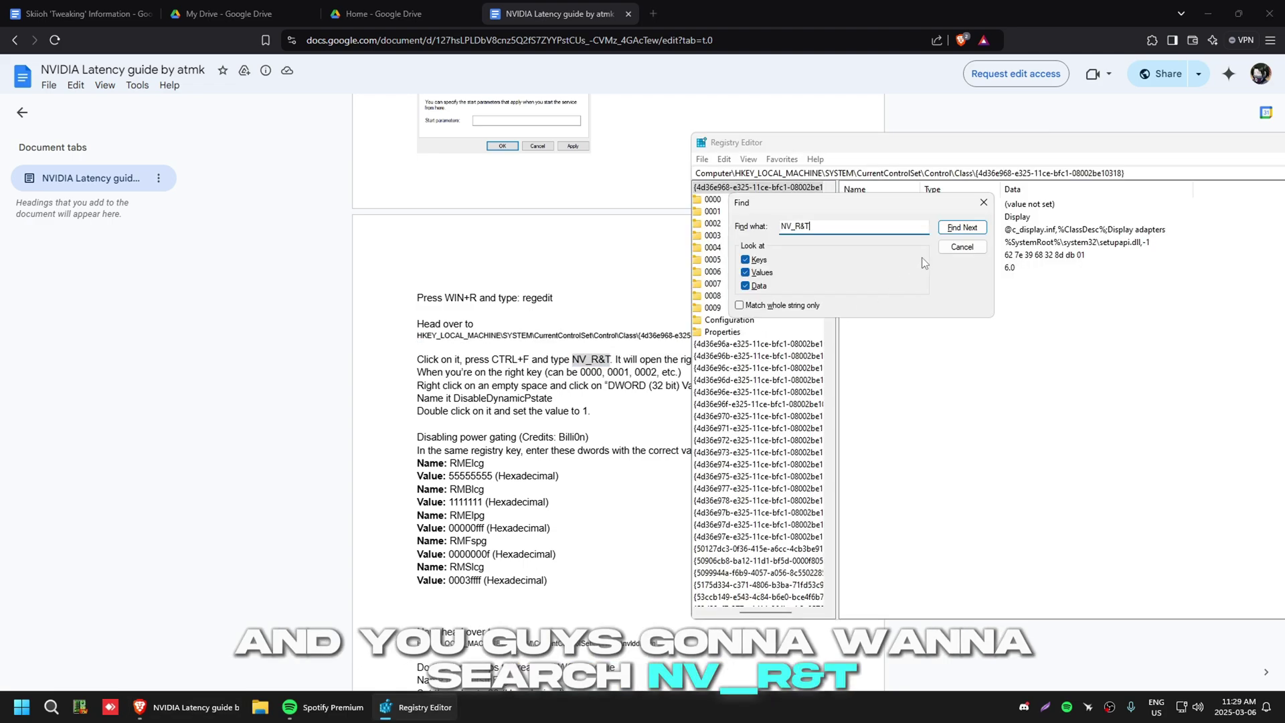
key("Return")
scroll(898, 564, "down", 3)
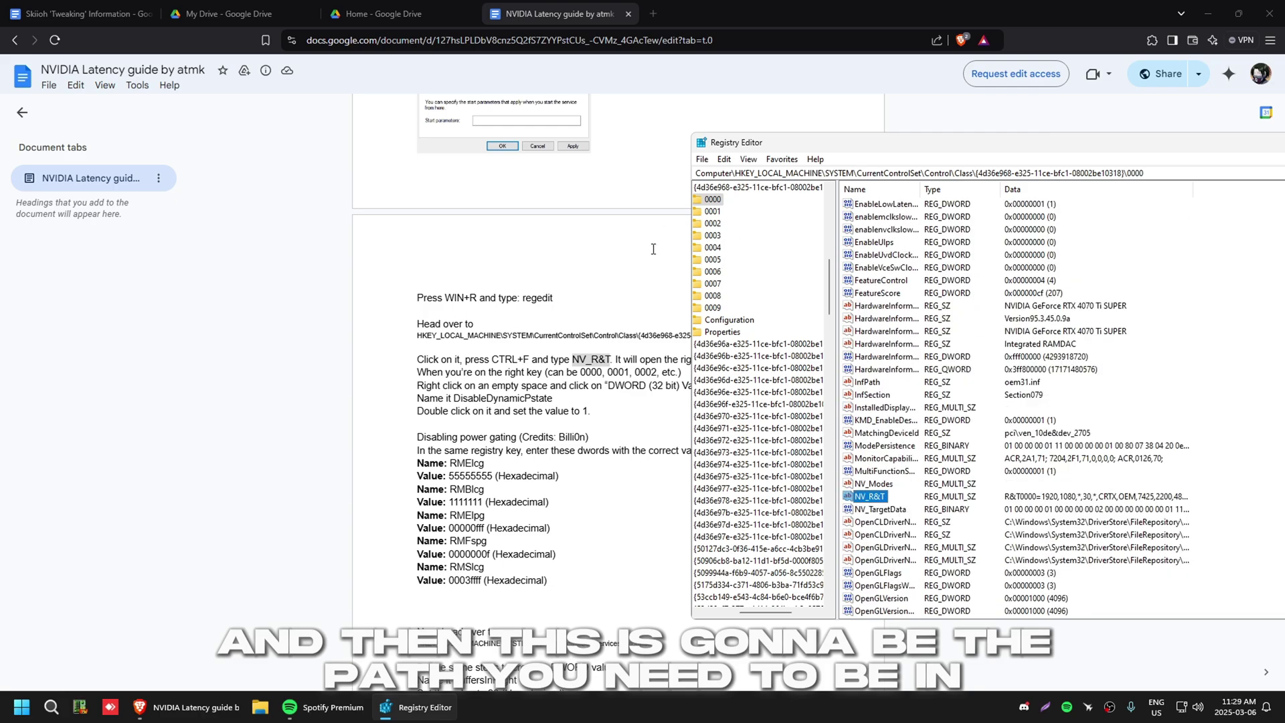
left_click_drag(837, 142, 802, 95)
scroll(880, 413, "down", 12)
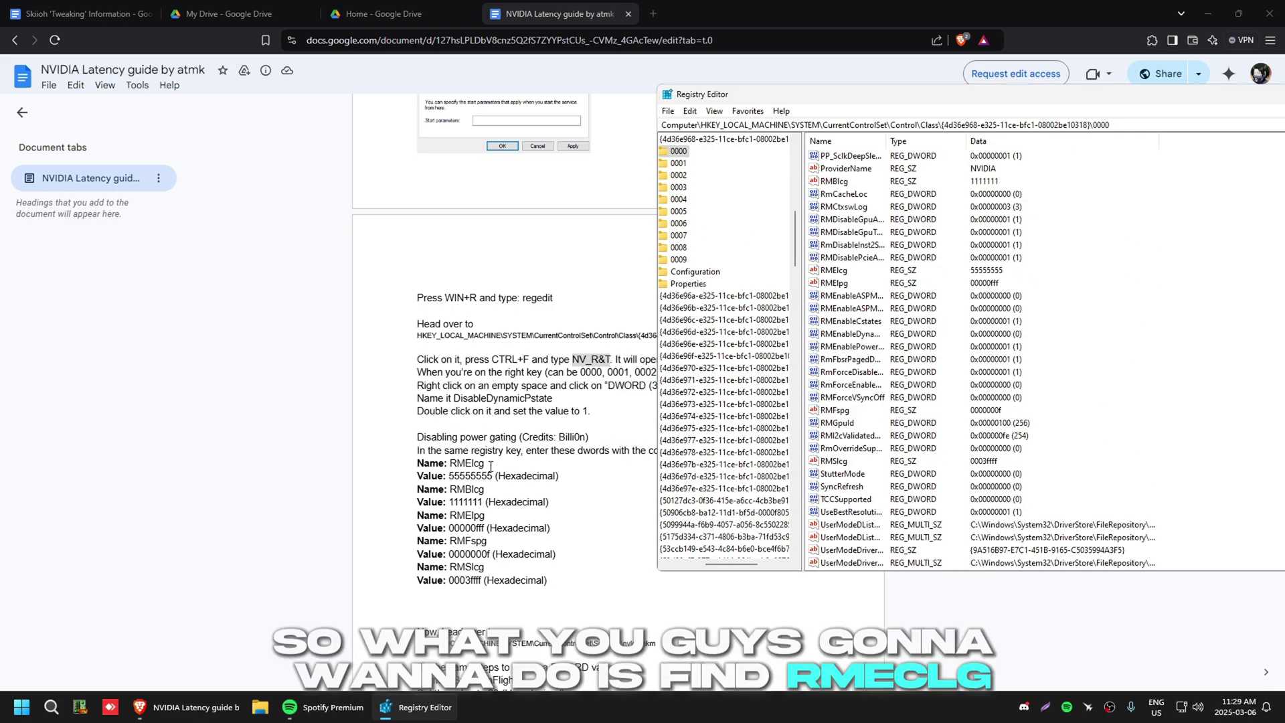
Step: Try adding a DWORD named RMElcg, then dismiss the name-already-exists error
left_click_drag(491, 466, 450, 468)
key("alt+Tab")
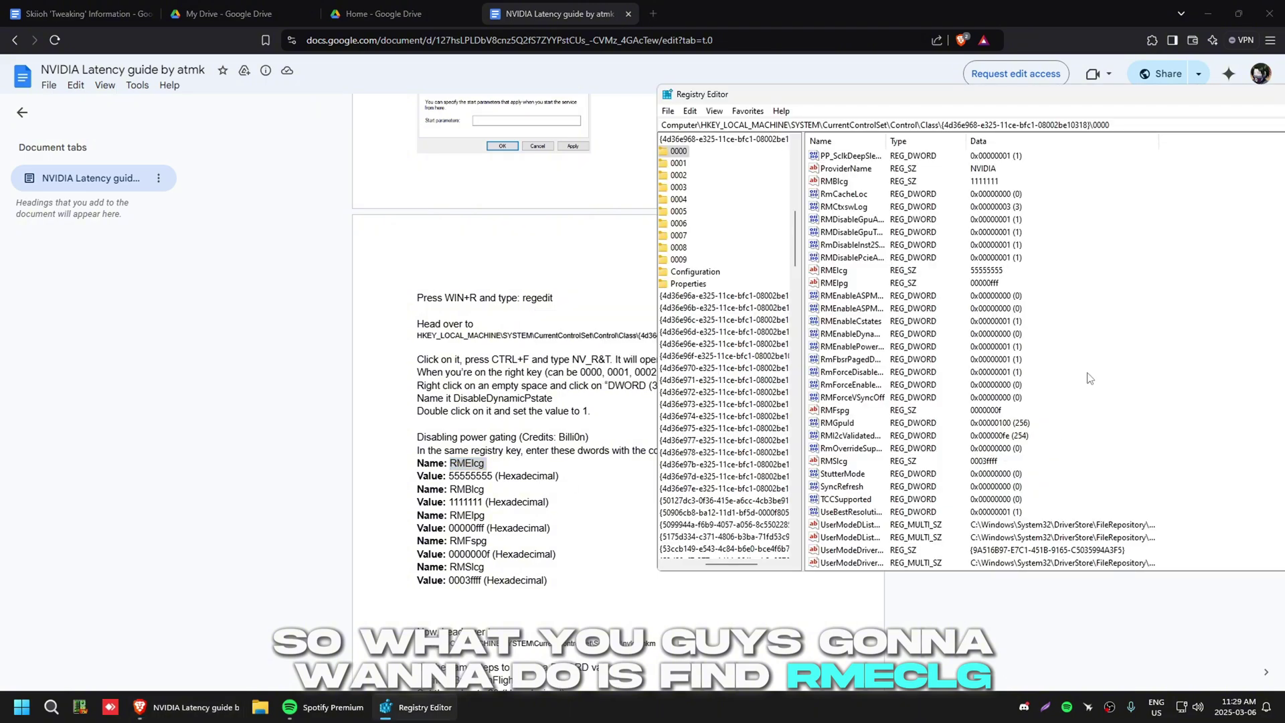
left_click(827, 271)
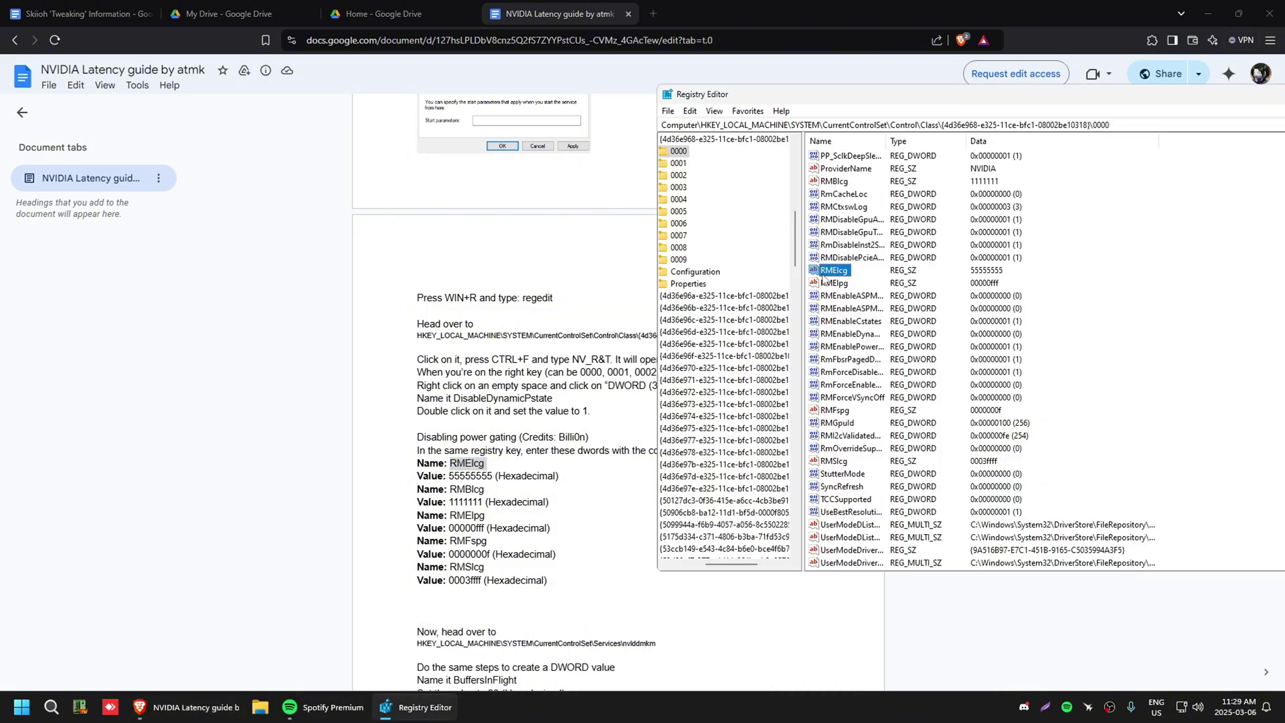
left_click(621, 465)
key("alt+Tab")
right_click(1097, 302)
mouse_move(1103, 305)
left_click(989, 362)
type("RMElcg")
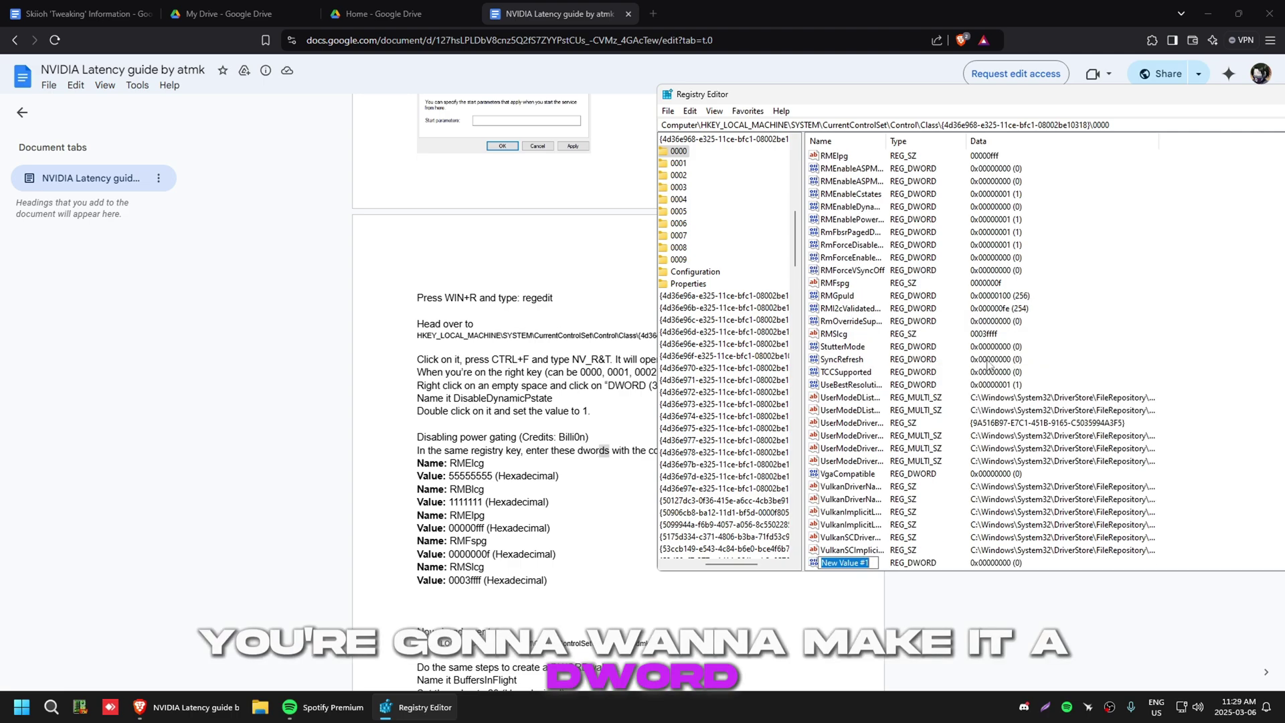
key("Return")
left_click(792, 351)
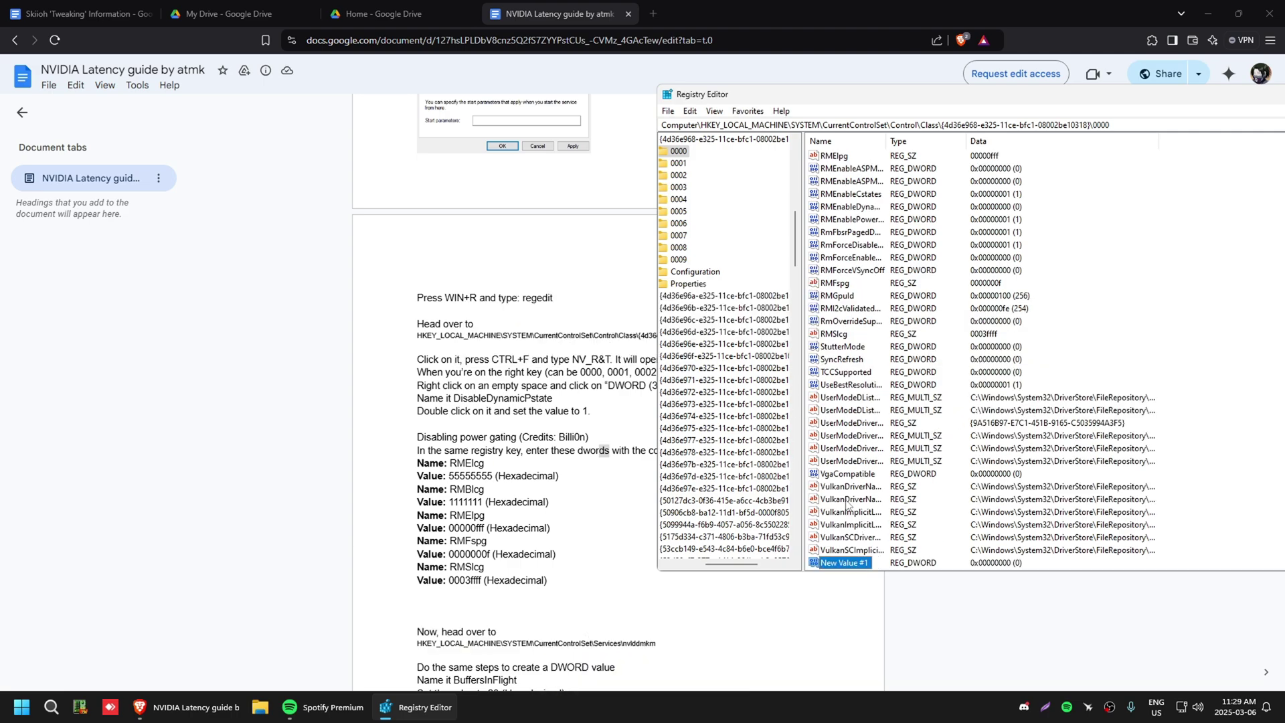
Step: Delete the leftover New Value #1 and confirm RMElcg holds 55555555
right_click(857, 563)
left_click(900, 607)
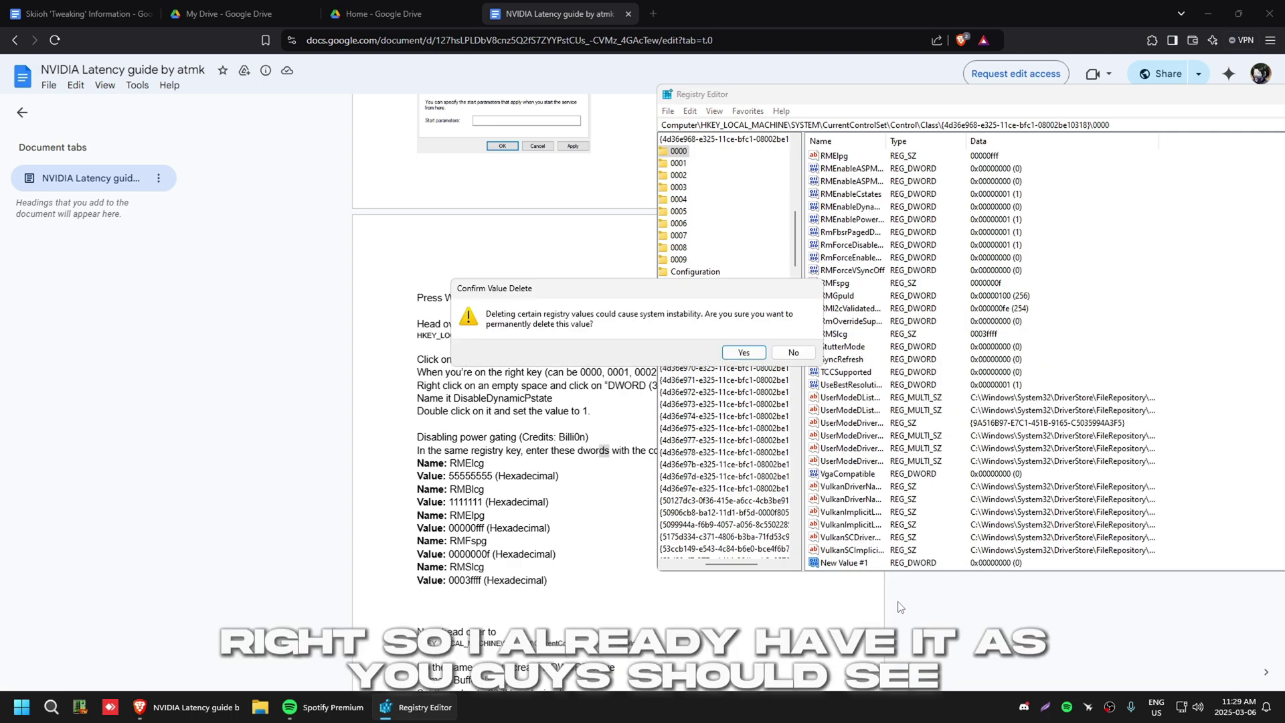
left_click(744, 355)
scroll(842, 315, "up", 4)
left_click(841, 312)
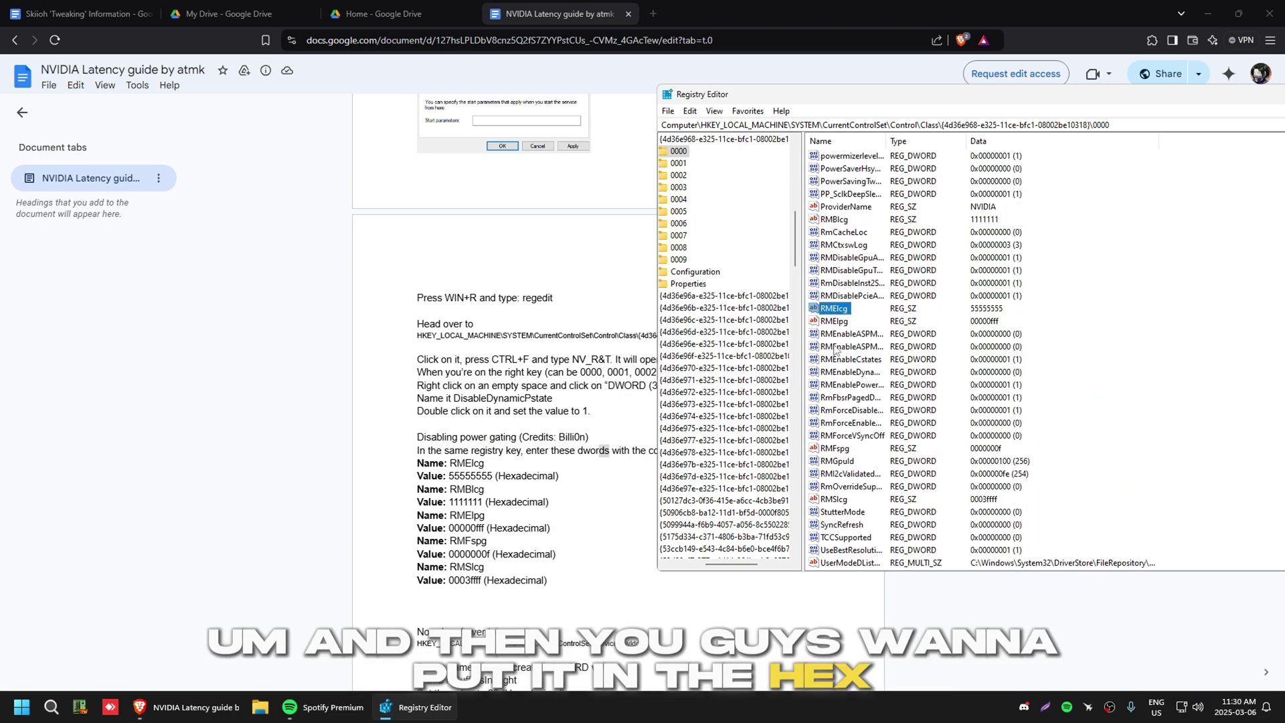
double_click(835, 309)
key("Escape")
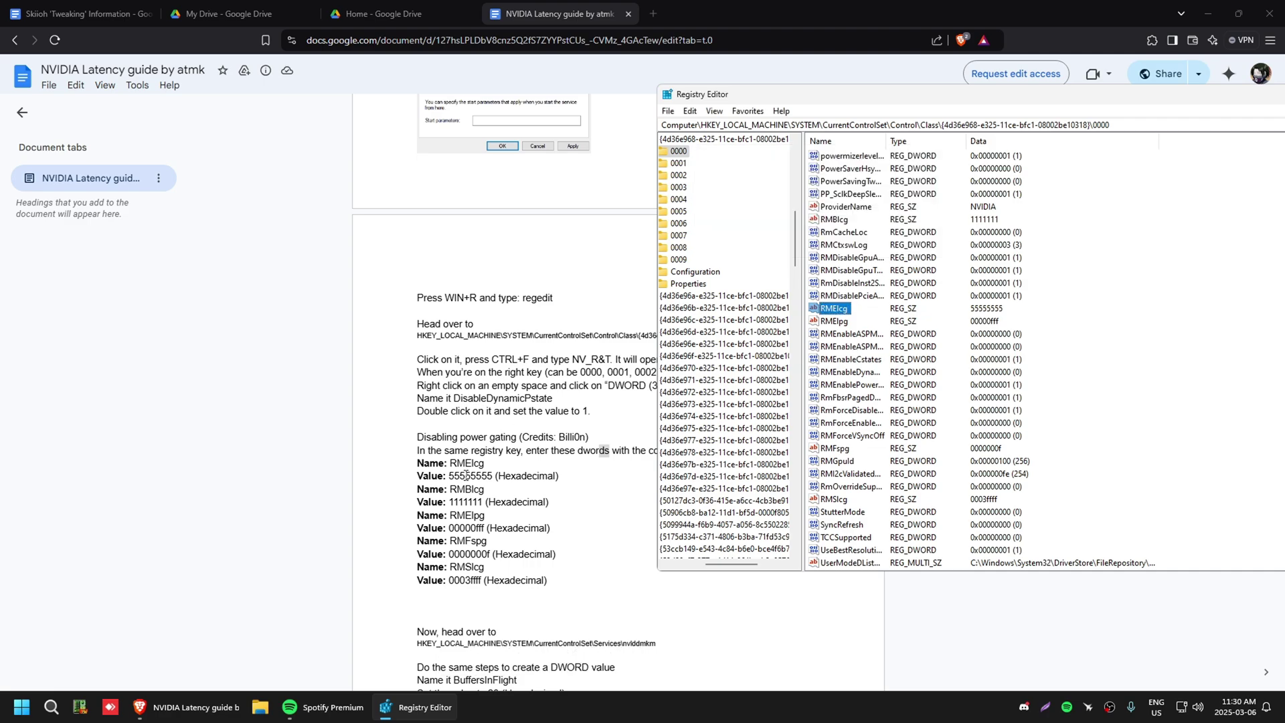
left_click(466, 474)
mouse_move(449, 476)
left_mouse_down()
mouse_move(533, 492)
mouse_move(448, 484)
left_mouse_up()
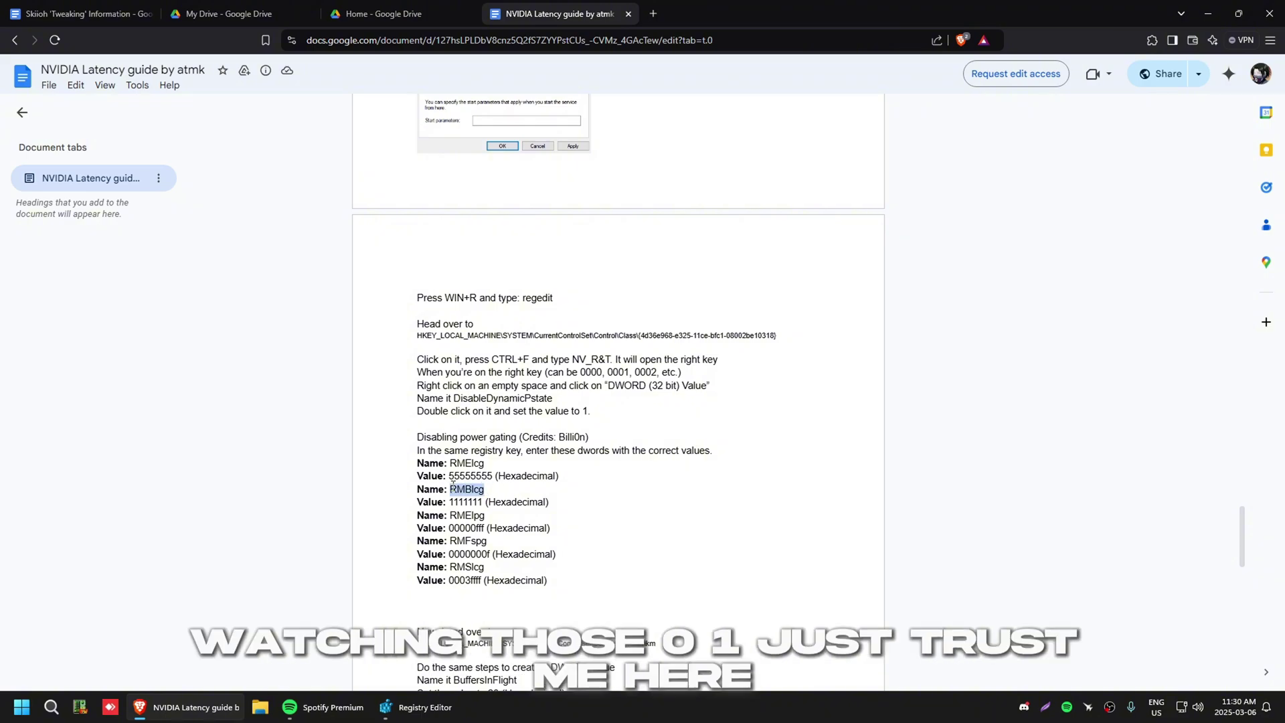
Step: Search the registry for RMBlcg, copied from the guide
key("ctrl+c")
key("alt+Tab")
key("ctrl+f")
key("ctrl+v")
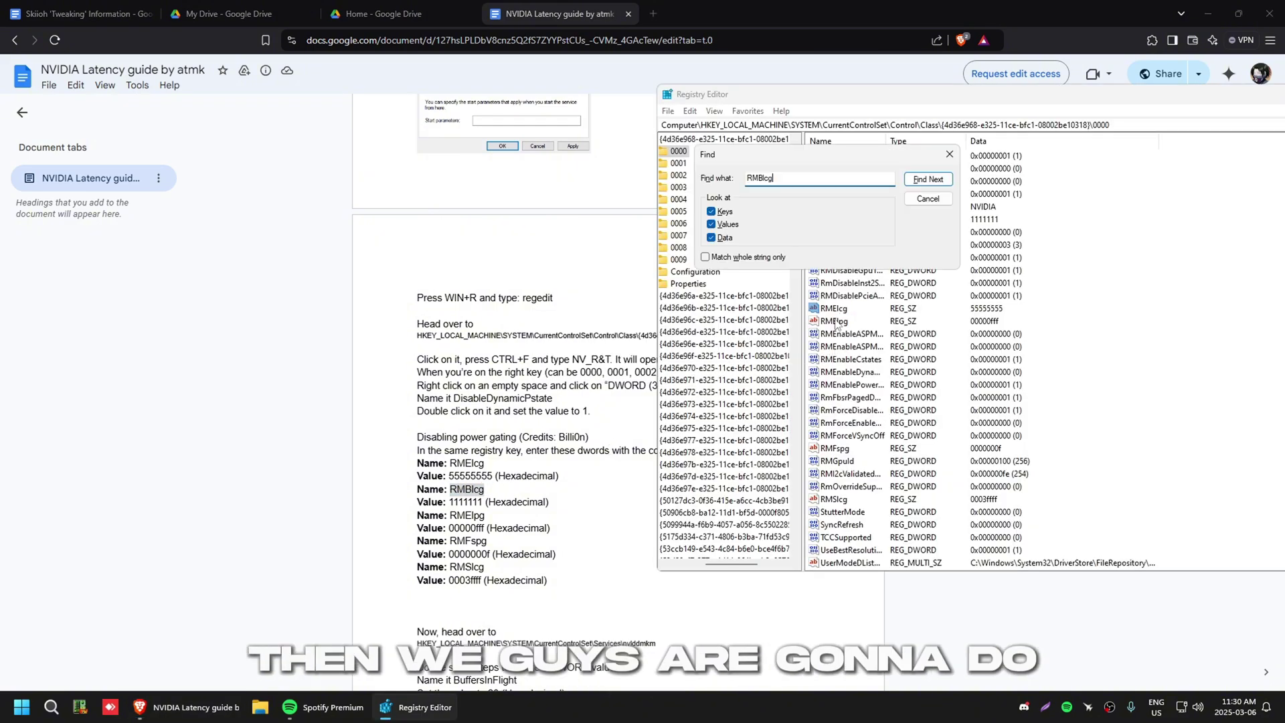
key("Return")
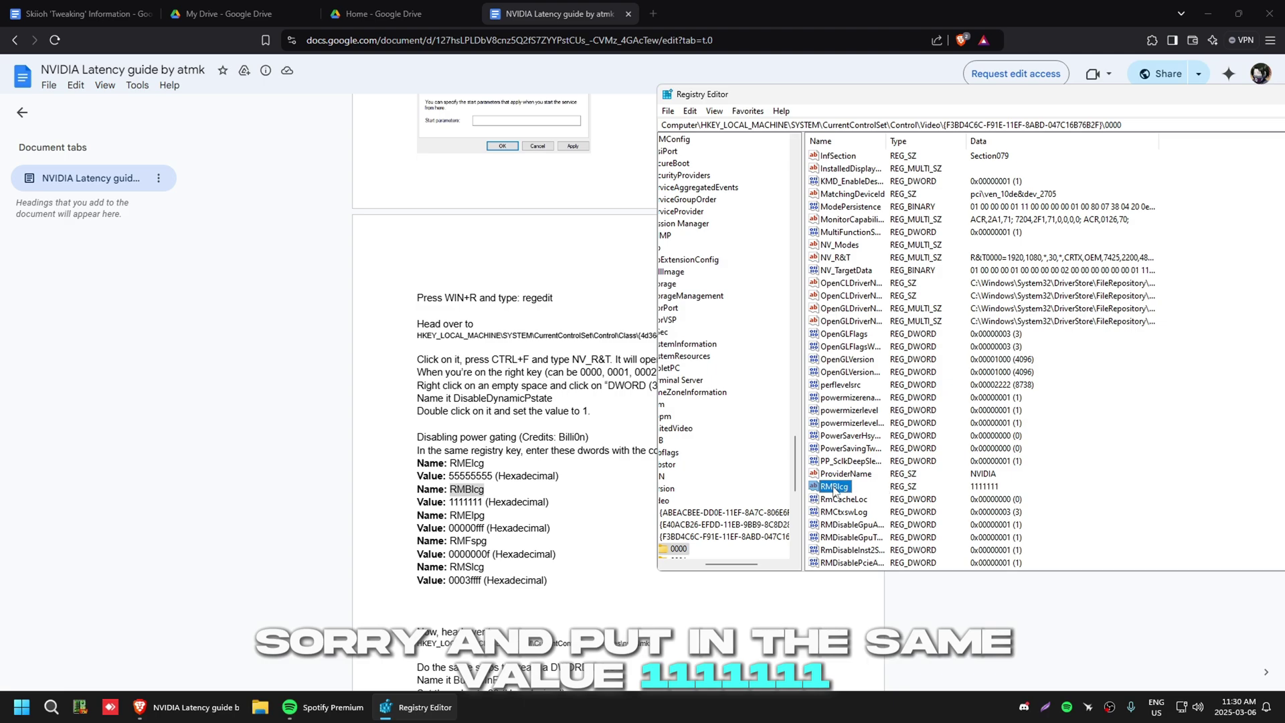
Step: Set RMElpg's data to the guide's value 00000fff
left_click(480, 514)
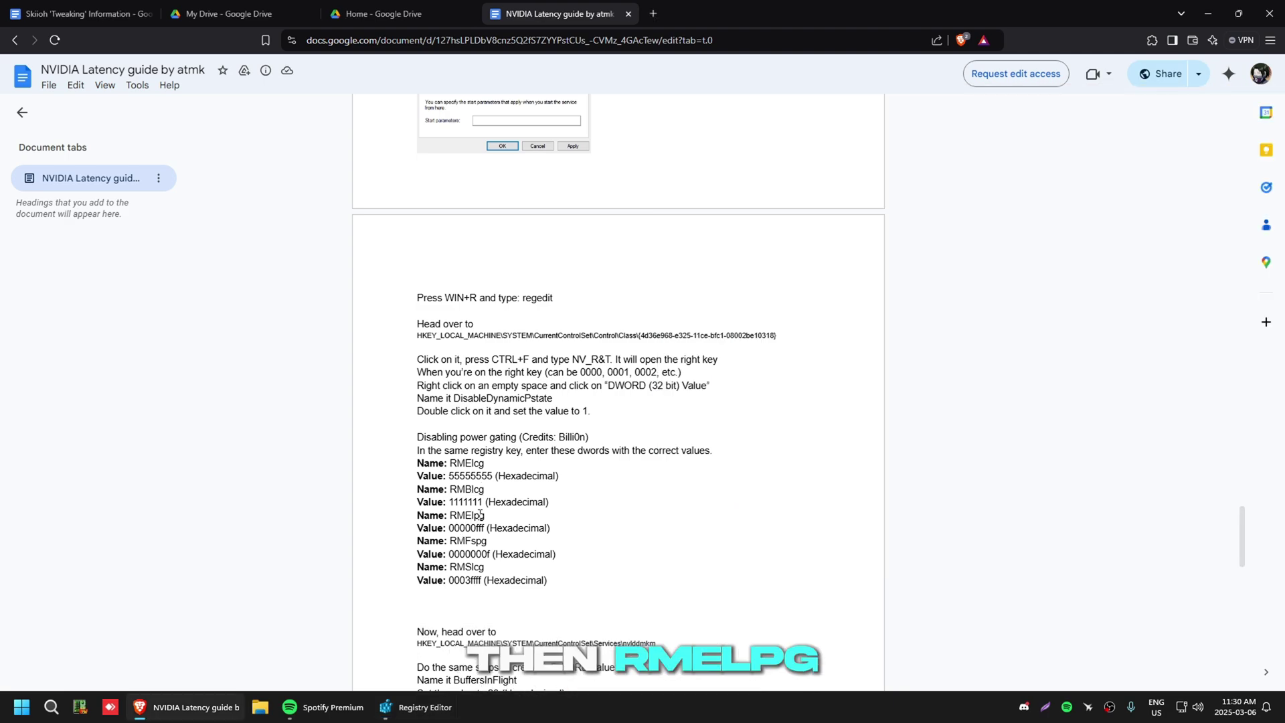
left_click_drag(489, 520, 449, 507)
key("alt+Tab")
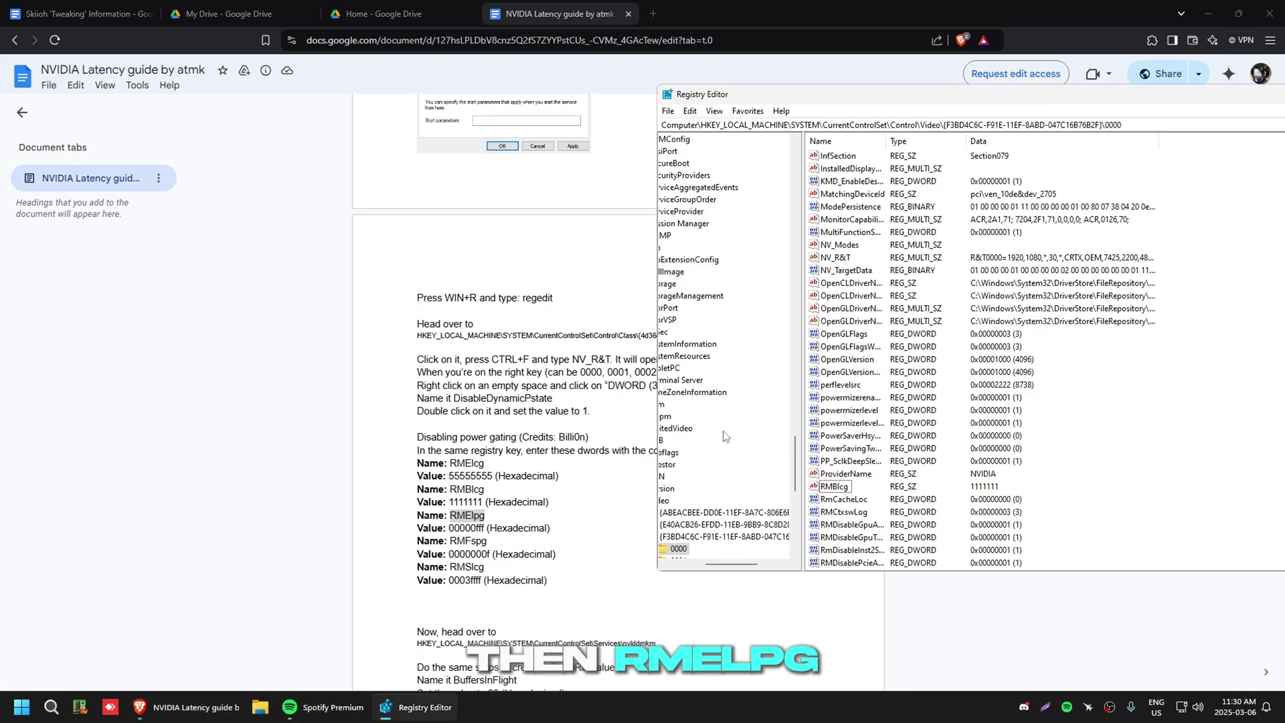
left_click(480, 515)
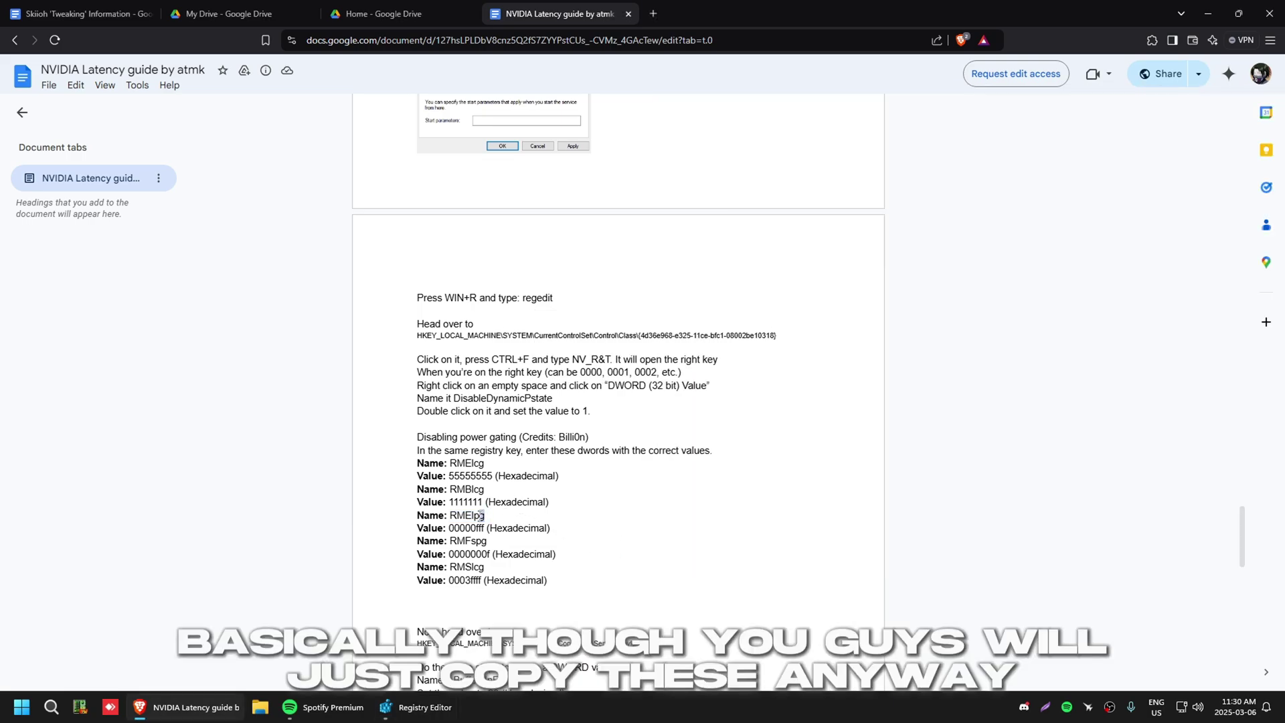
triple_click(472, 515)
double_click(472, 516)
left_click_drag(450, 528, 481, 527)
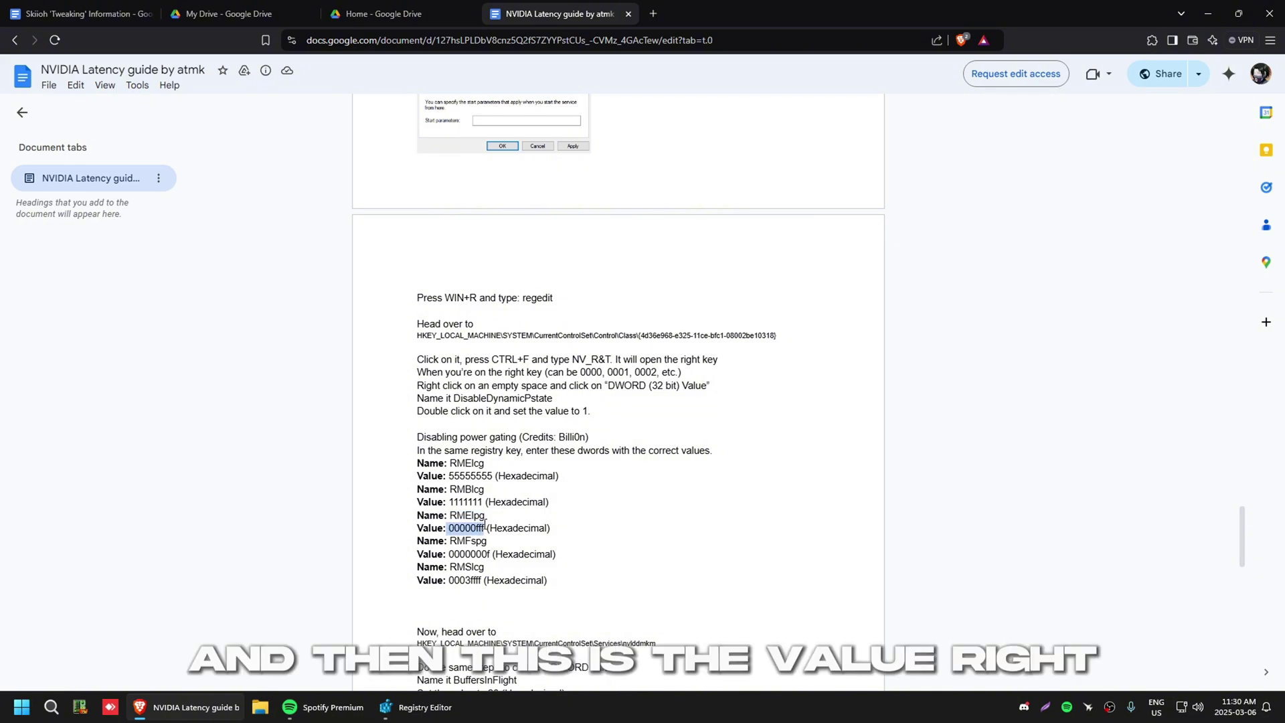
key("alt+Tab")
key("super")
key("Escape")
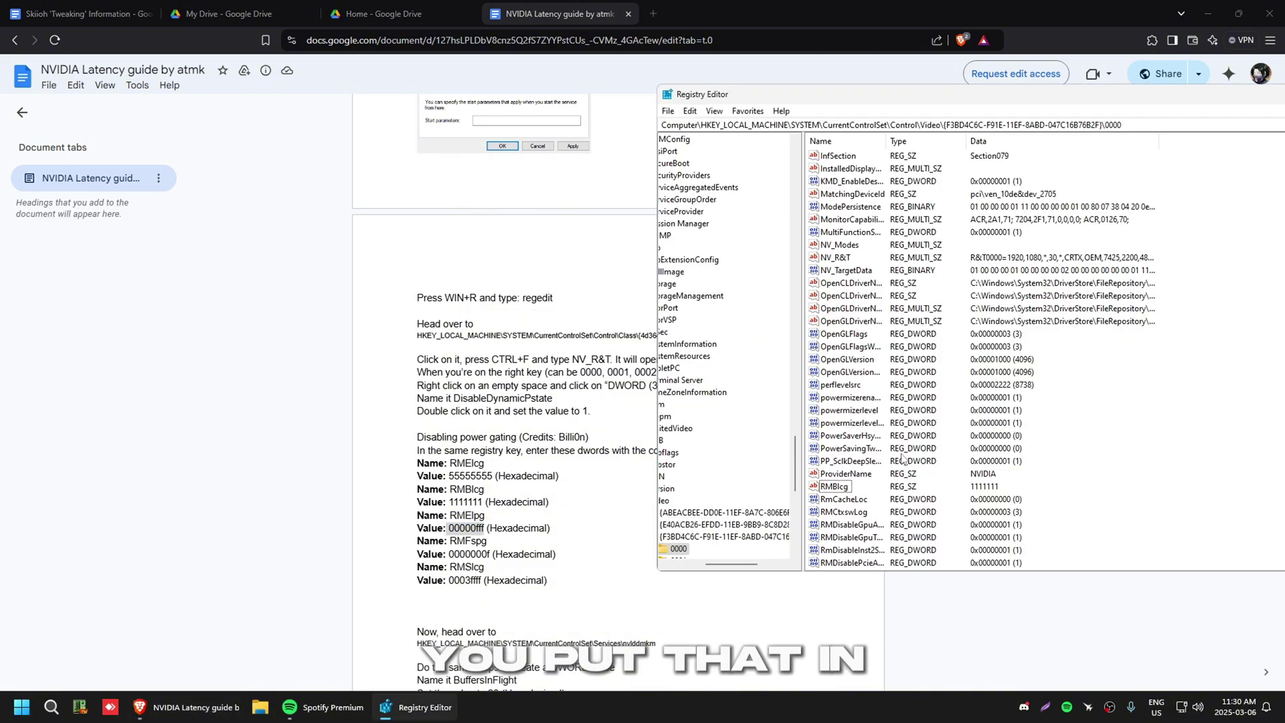
scroll(901, 459, "down", 2)
double_click(831, 513)
key("Escape")
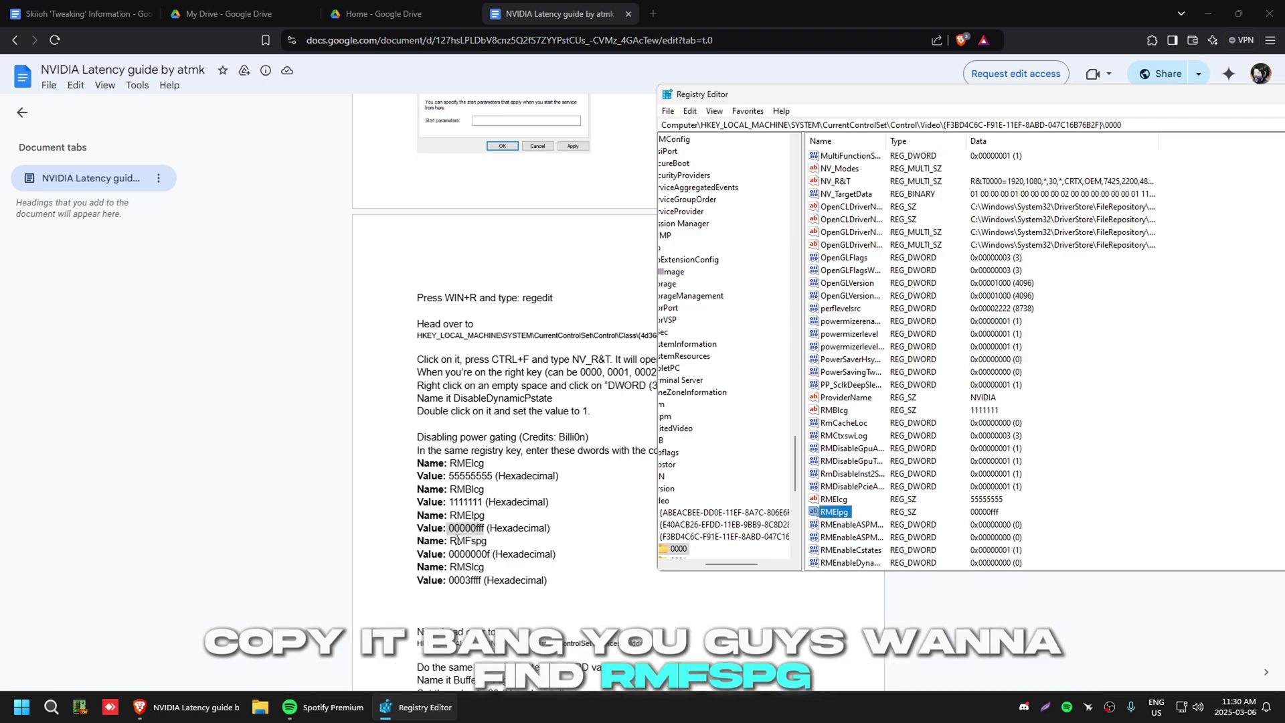
Step: Set RMFspg's data to the guide's value 0000000f
double_click(468, 540)
key("alt+Tab")
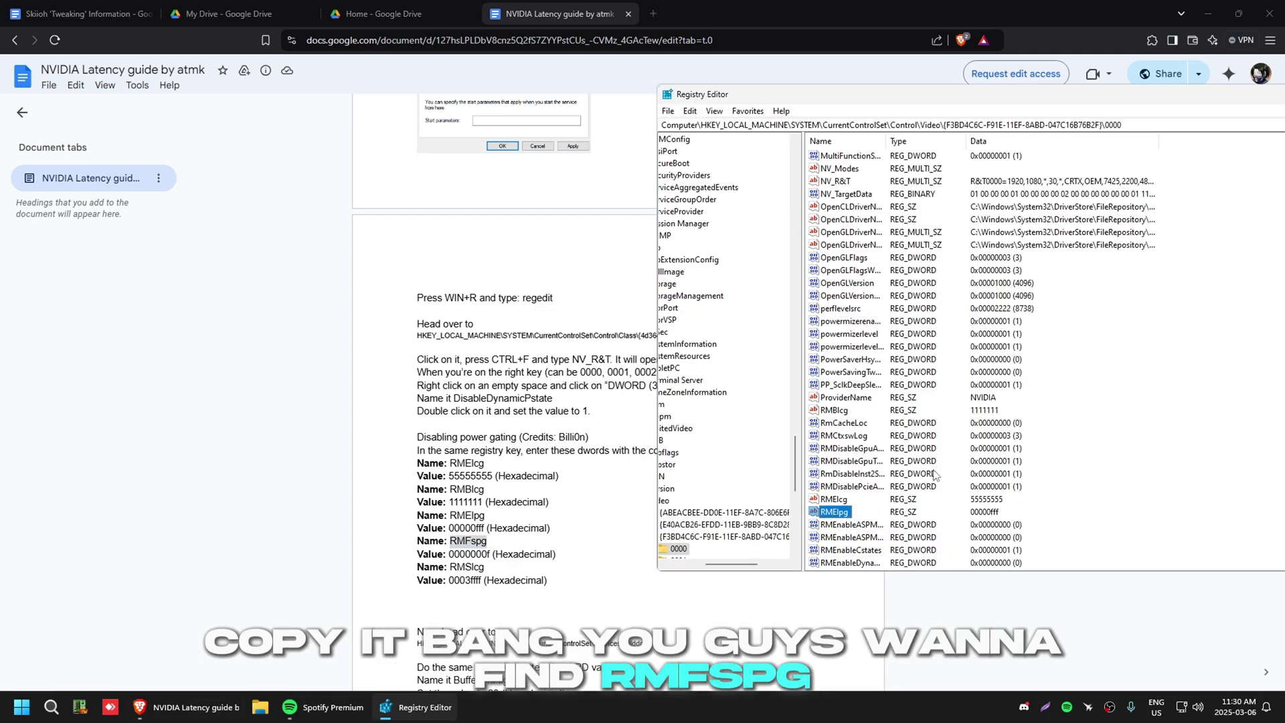
scroll(870, 468, "down", 1)
key("ctrl+f")
key("Escape")
double_click(829, 563)
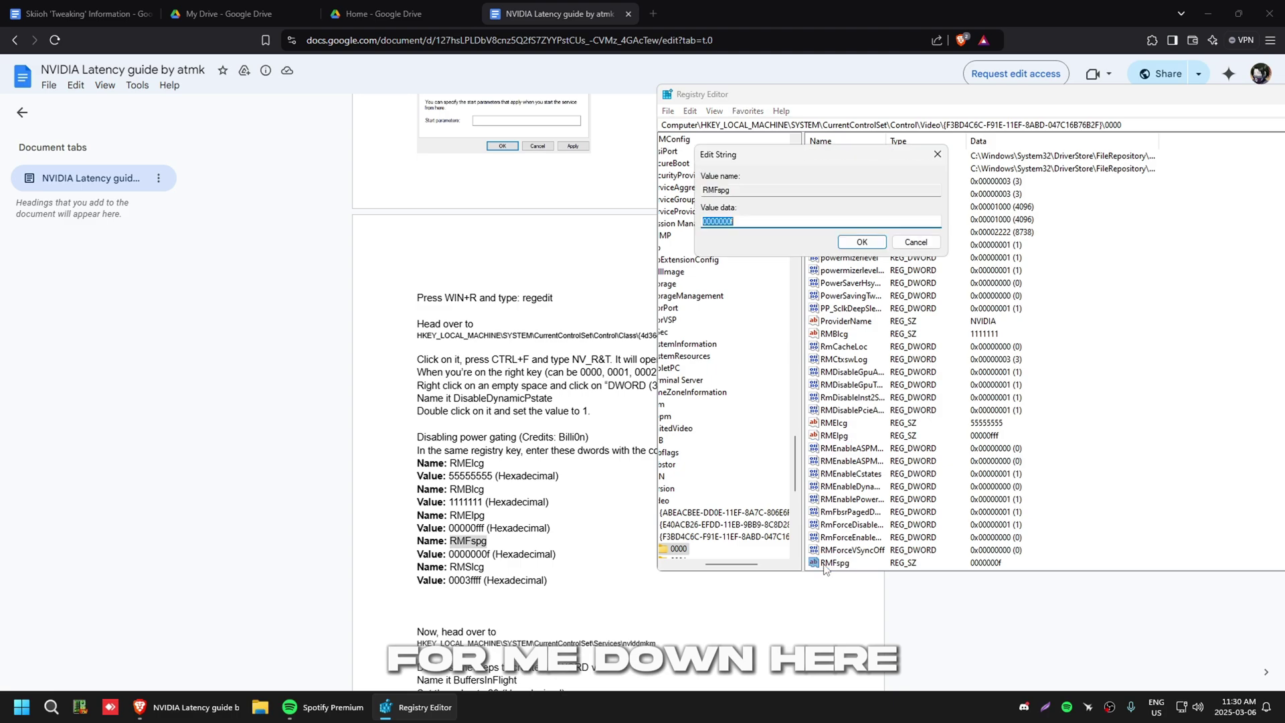
left_click_drag(491, 555, 448, 556)
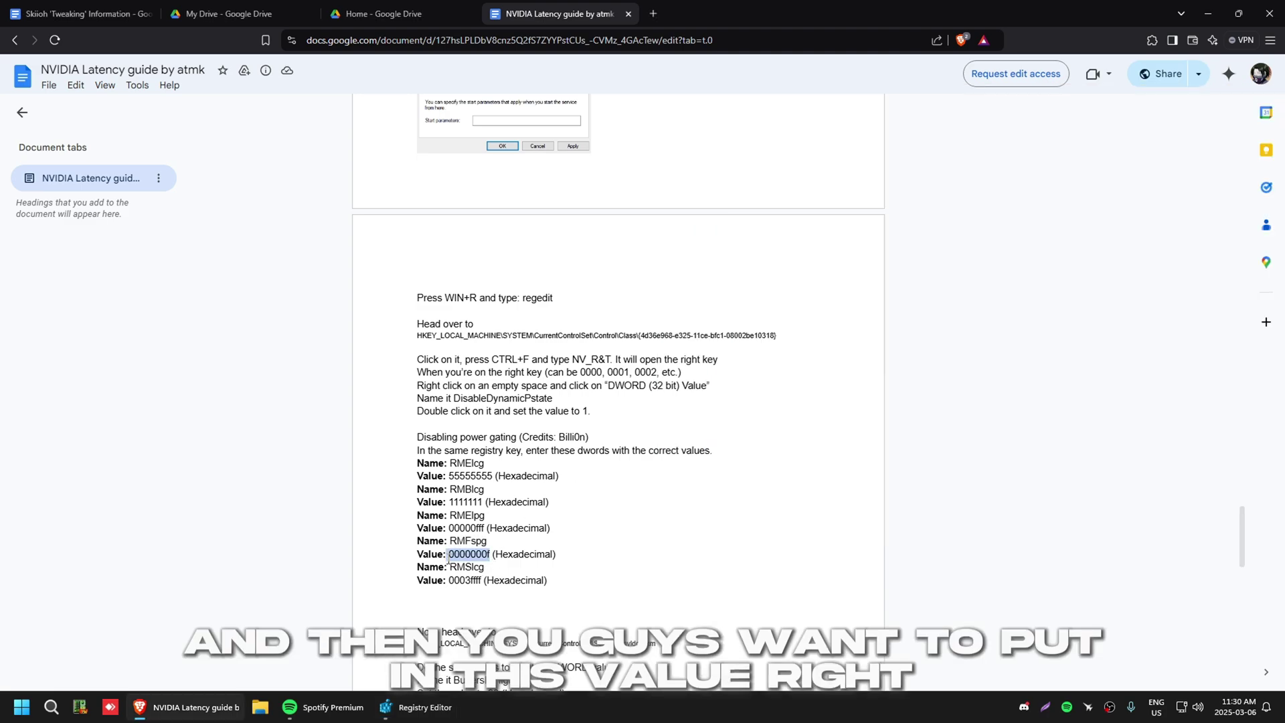
key("alt+Tab")
key("Return")
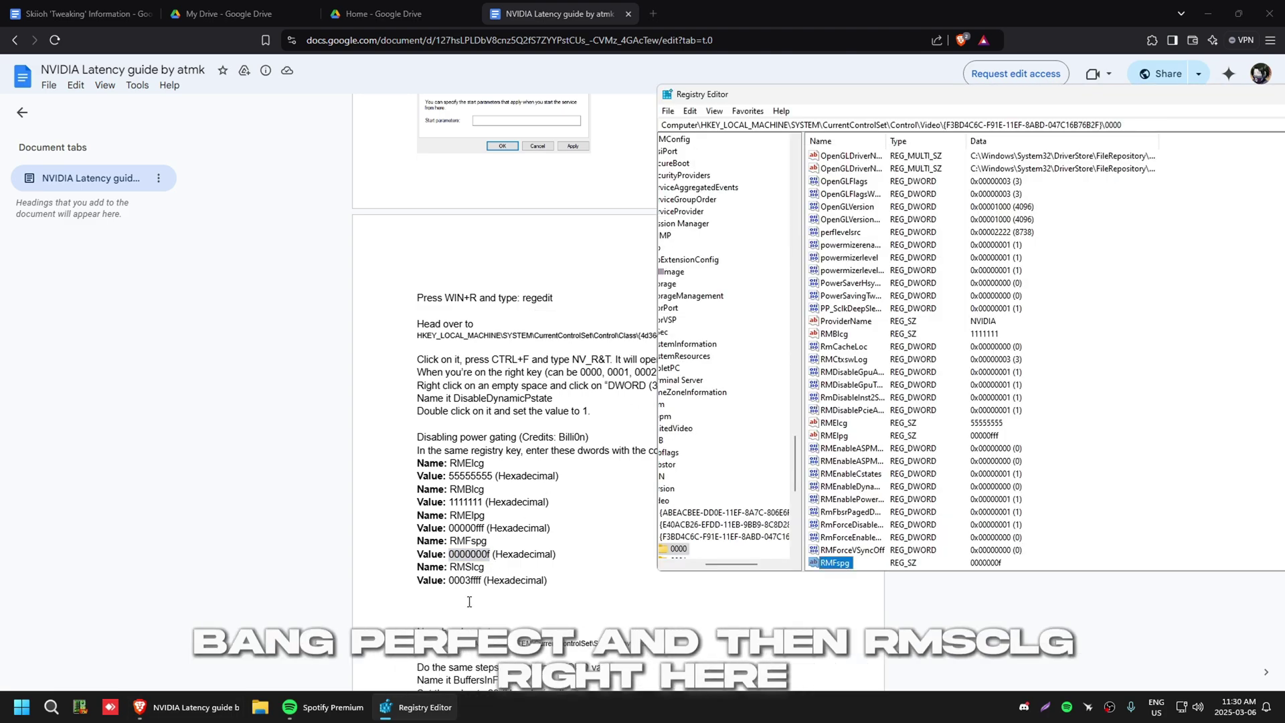
Step: Copy RMSlcg's value 0003ffff from the guide and add a new 32-bit DWORD value
double_click(466, 581)
key("alt+Tab")
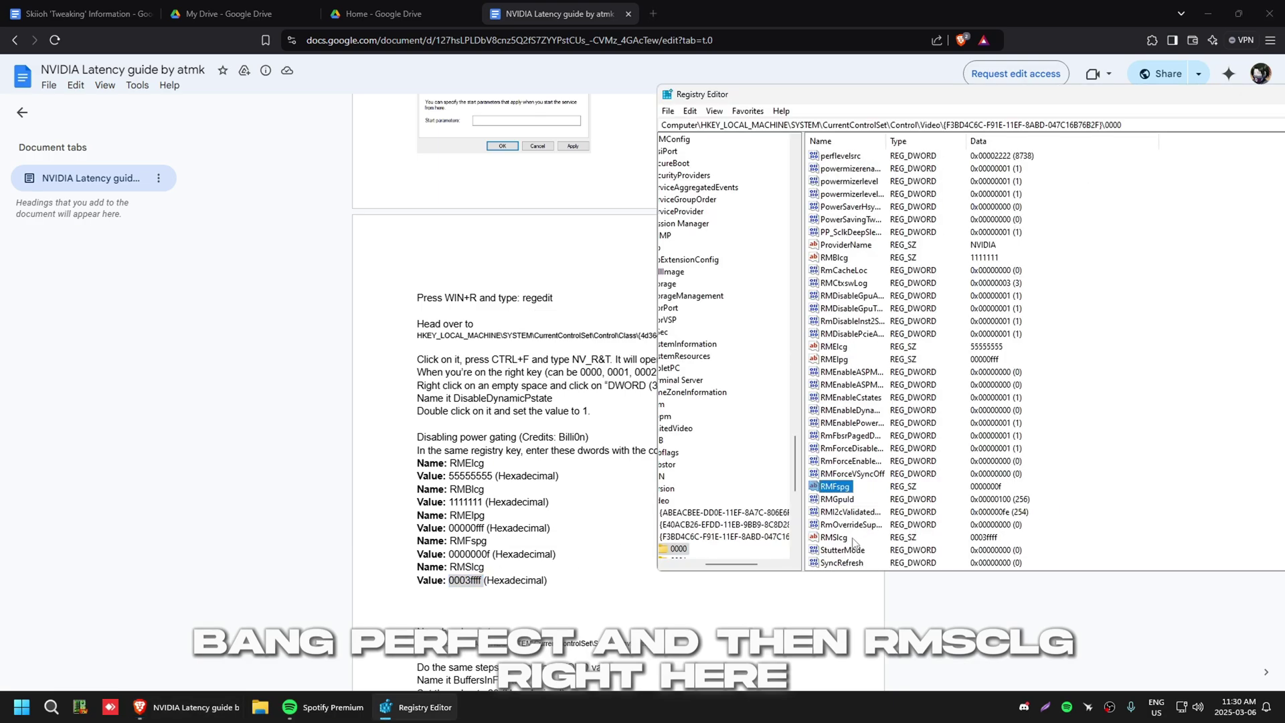
right_click(1112, 505)
mouse_move(1143, 512)
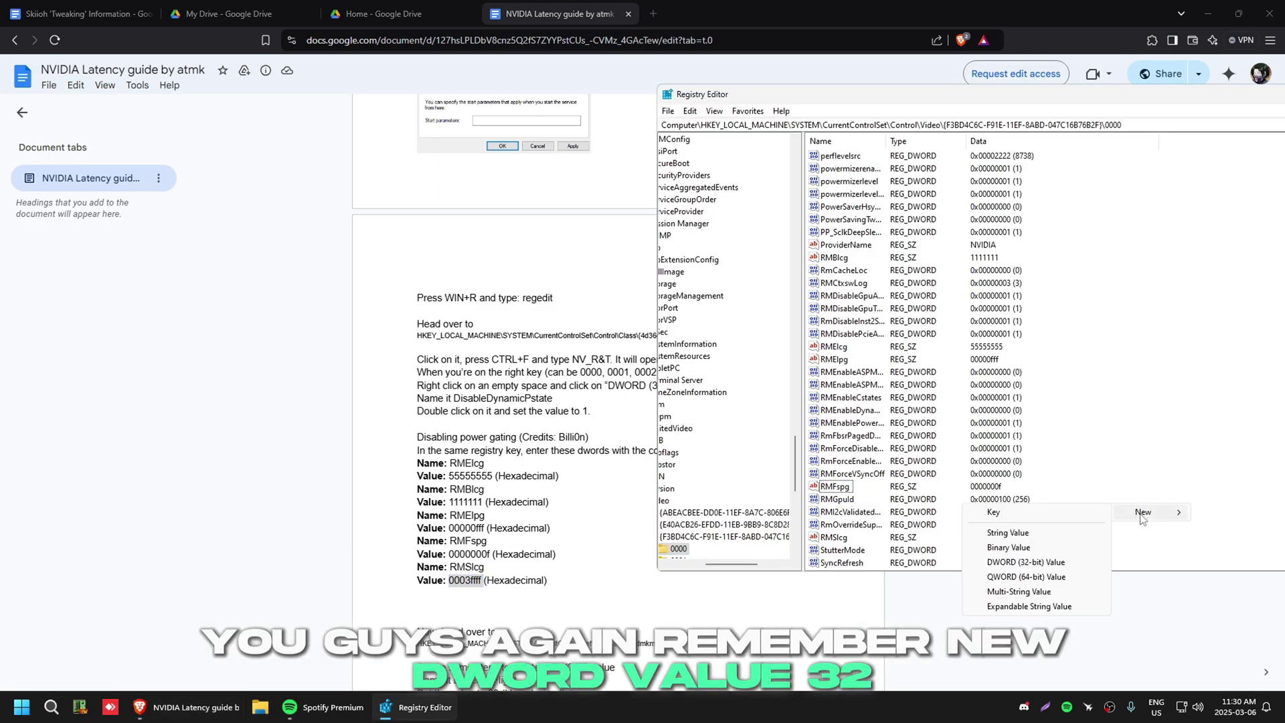
left_click(1034, 562)
Step: Go to the Services\nvlddmkm key using the path copied from the guide
scroll(535, 335, "down", 5)
key("alt+Tab")
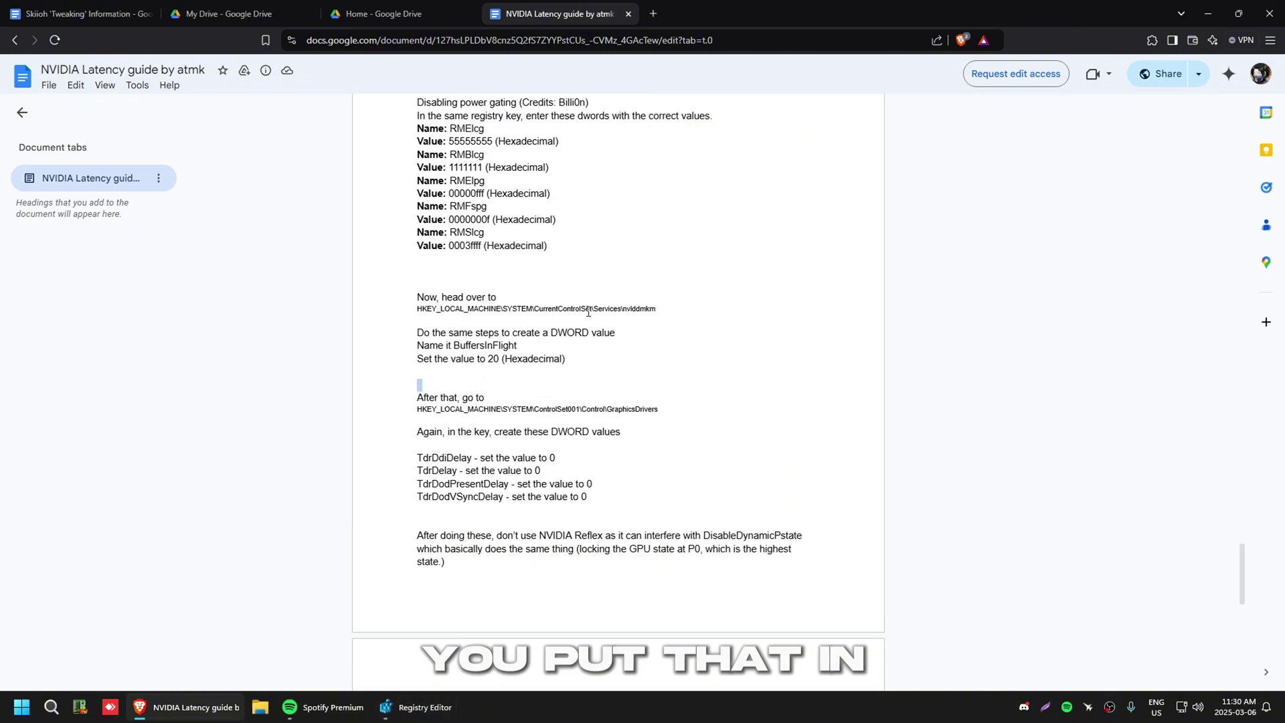
left_click_drag(669, 310, 411, 316)
key("ctrl+c")
key("alt+Tab")
left_click(836, 124)
key("ctrl+v")
key("Return")
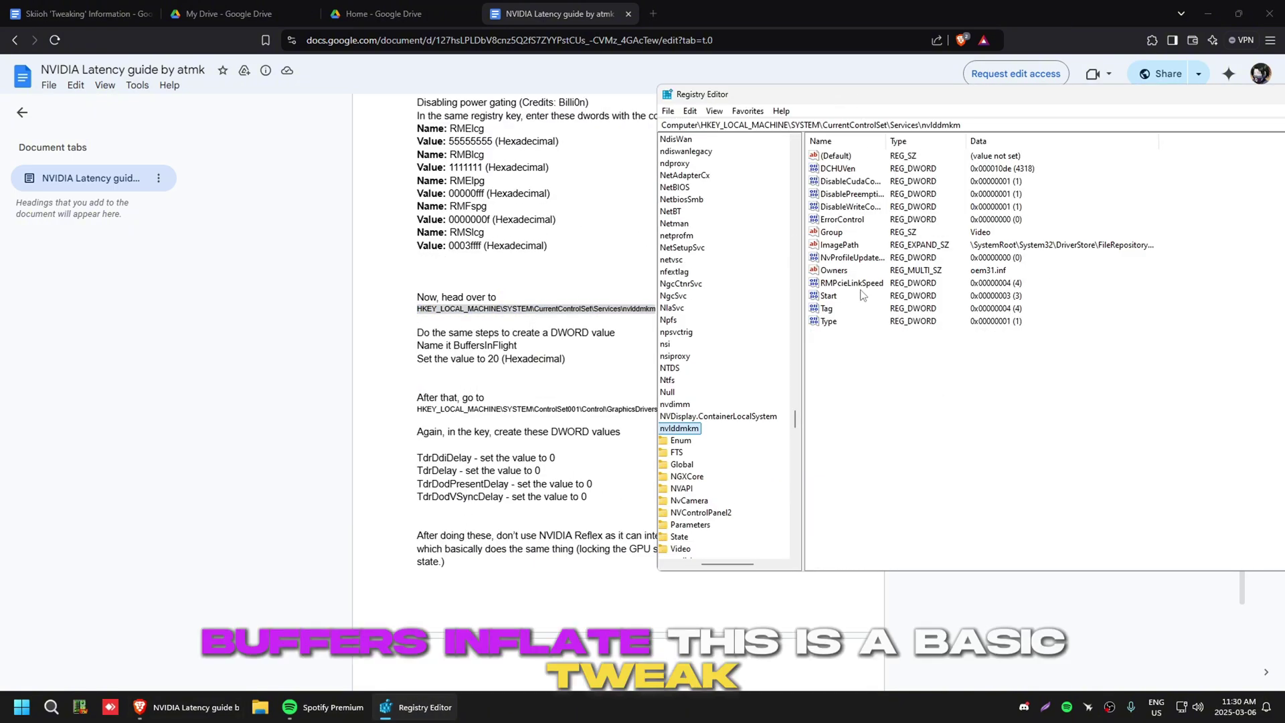
Step: Add a new 32-bit DWORD named BuffersInFlight in the nvlddmkm key
left_click(513, 483)
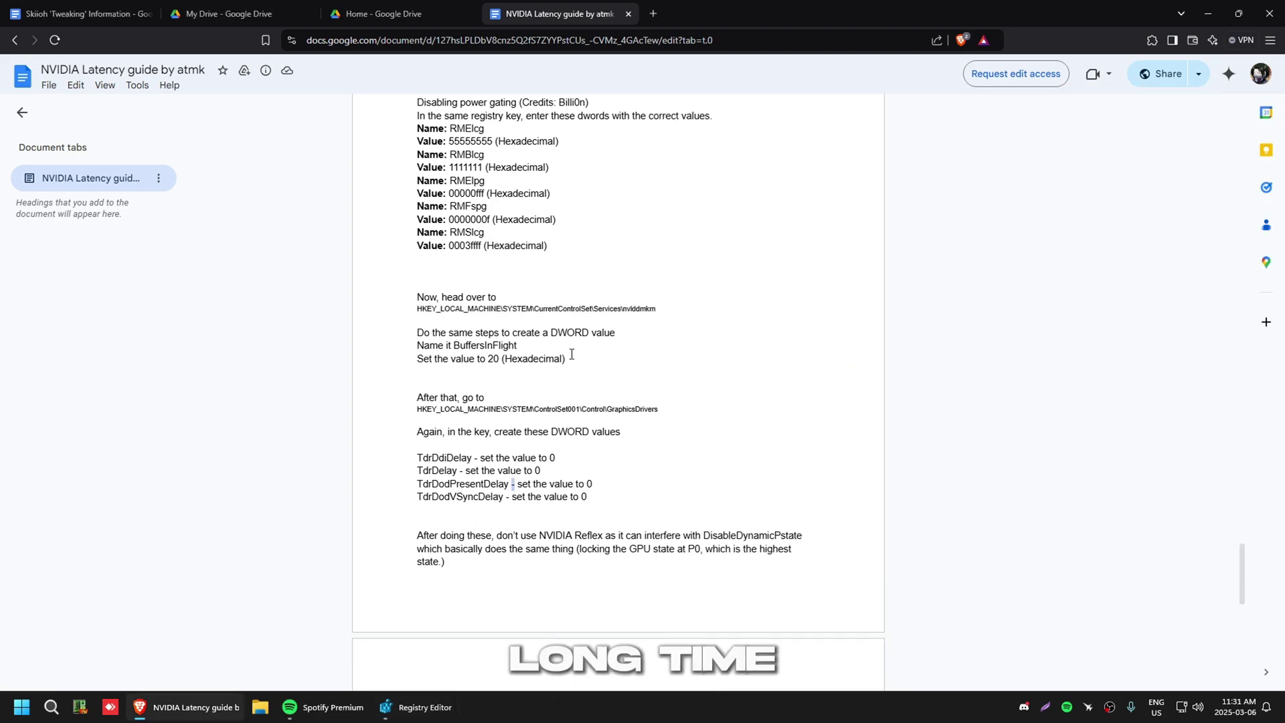
double_click(518, 345)
key("ctrl+c")
key("alt+Tab")
right_click(842, 387)
mouse_move(884, 394)
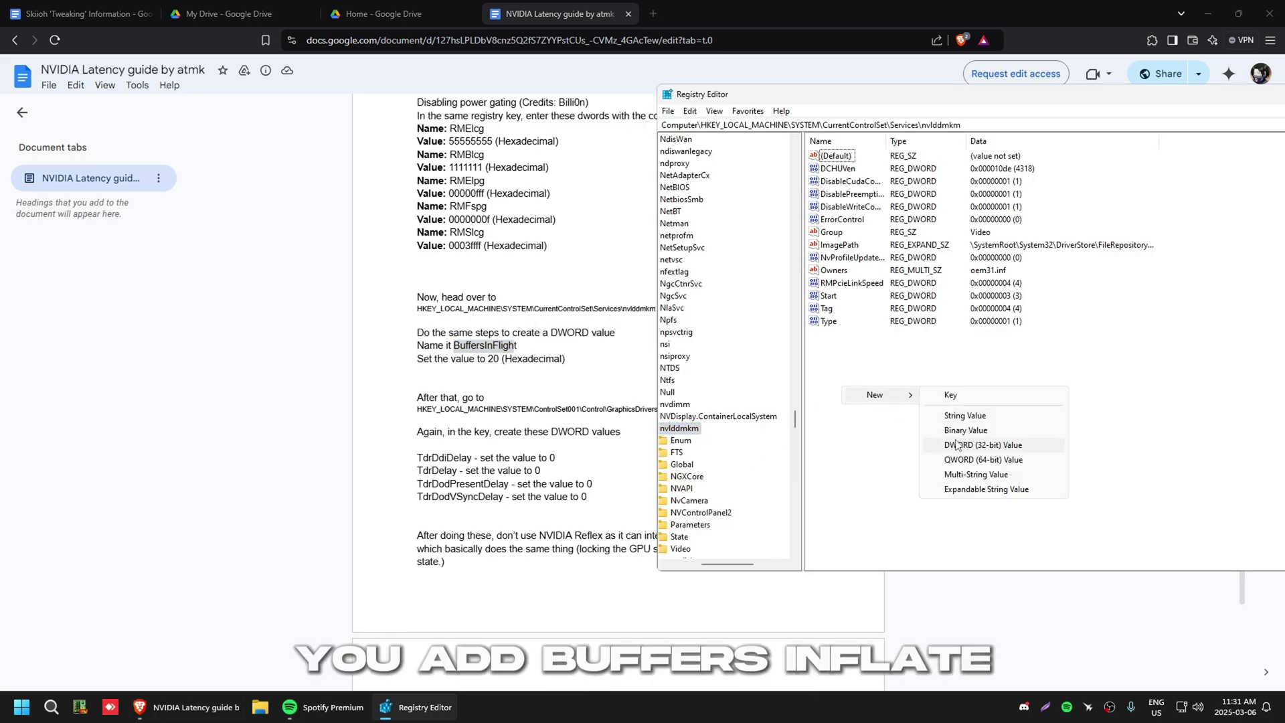
left_click(959, 444)
key("ctrl+v")
type("t")
key("Return")
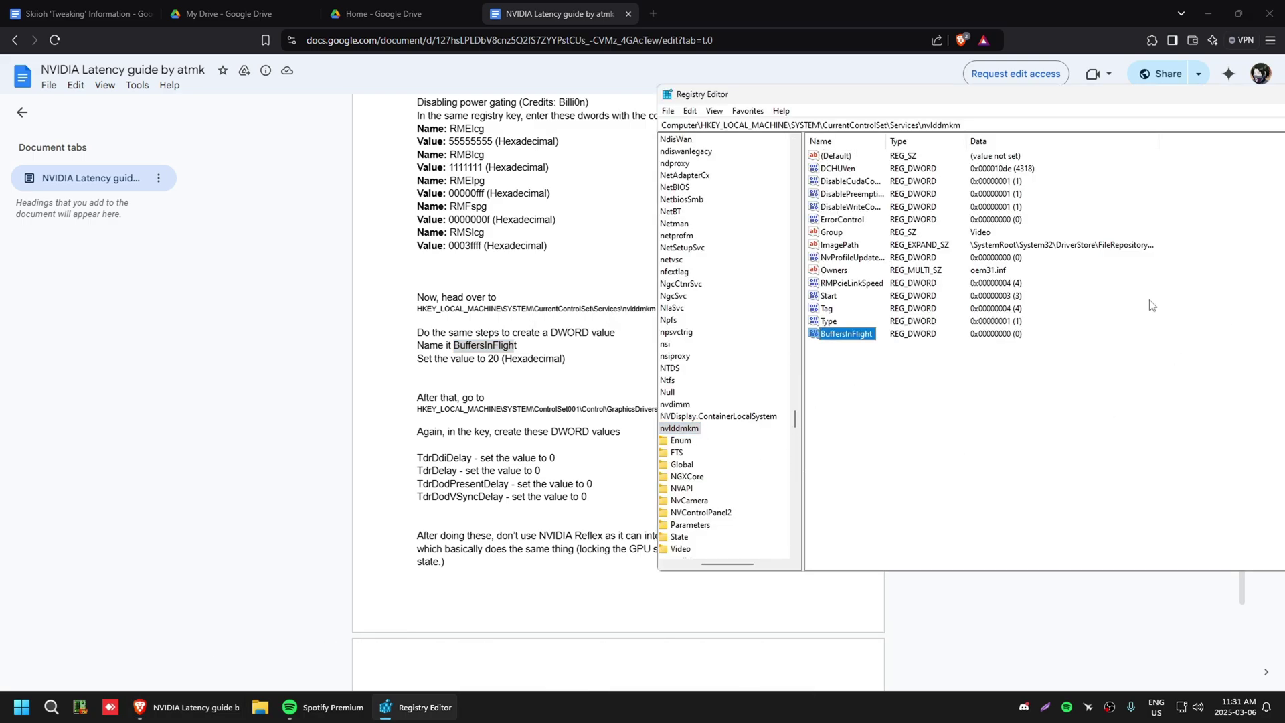
Step: Set BuffersInFlight's data to hexadecimal 20 and recheck the value
key("Return")
type("20")
key("Return")
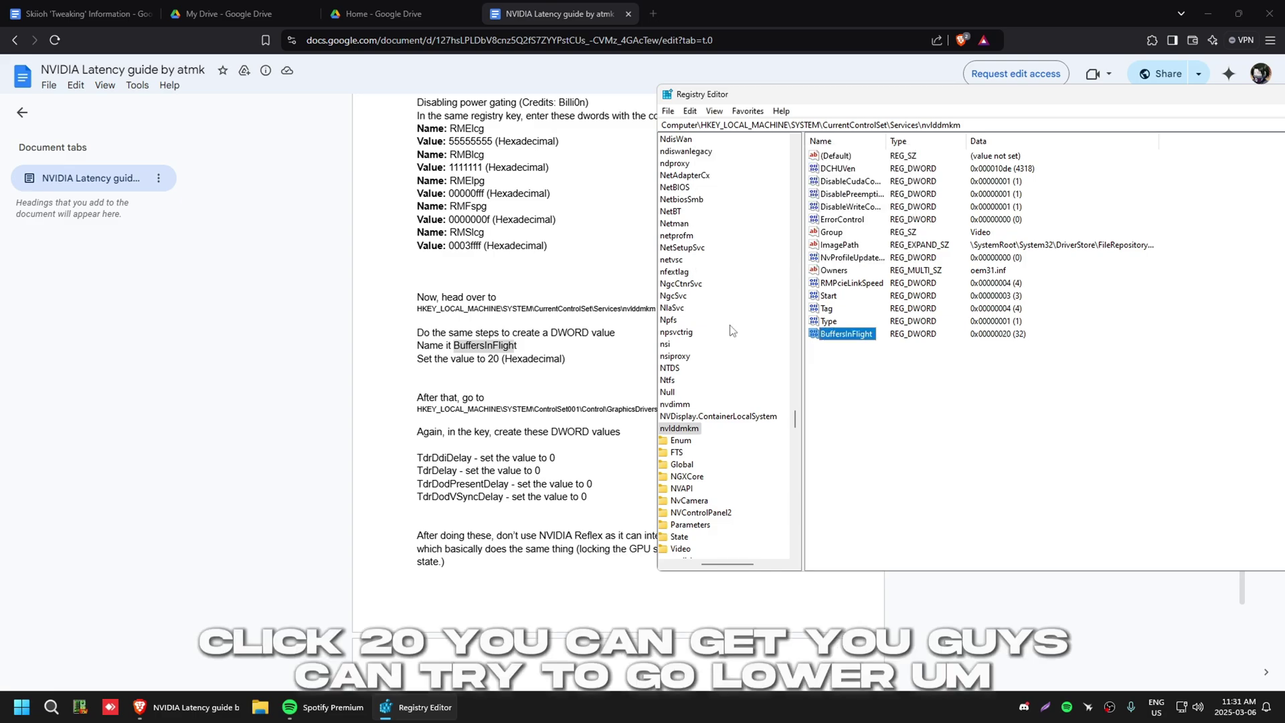
double_click(840, 337)
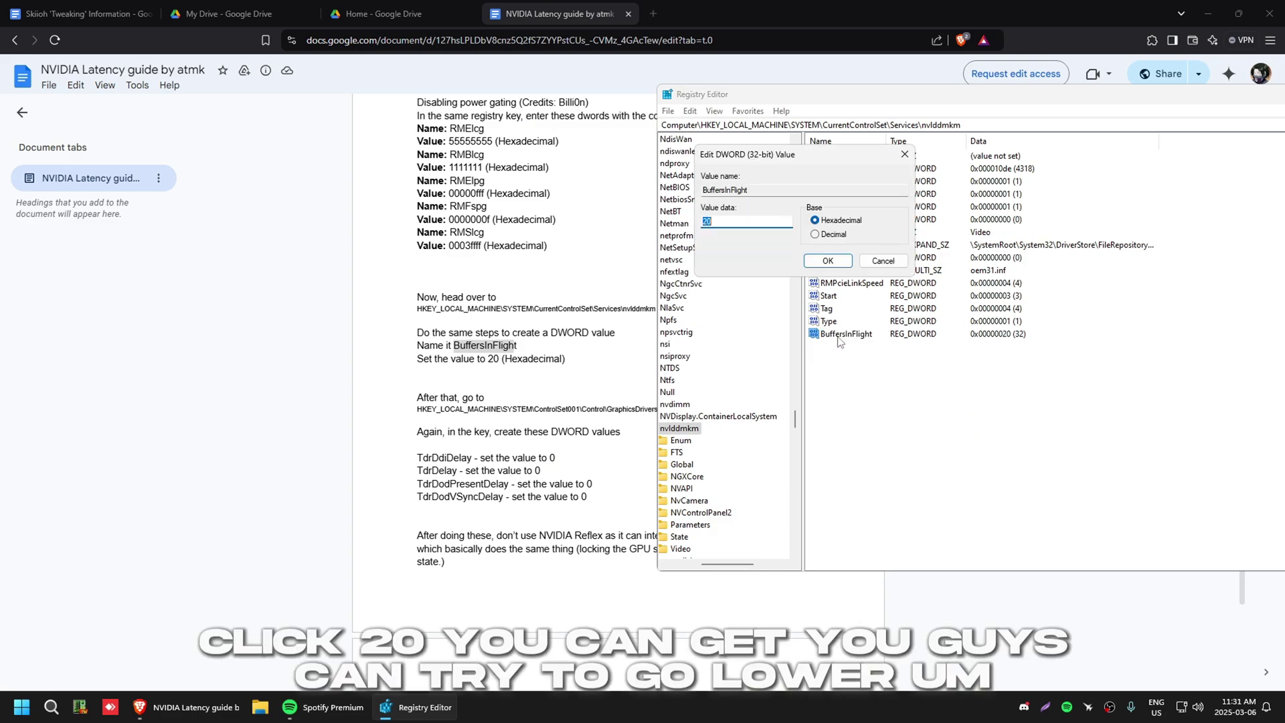
left_click(828, 260)
left_click(493, 384)
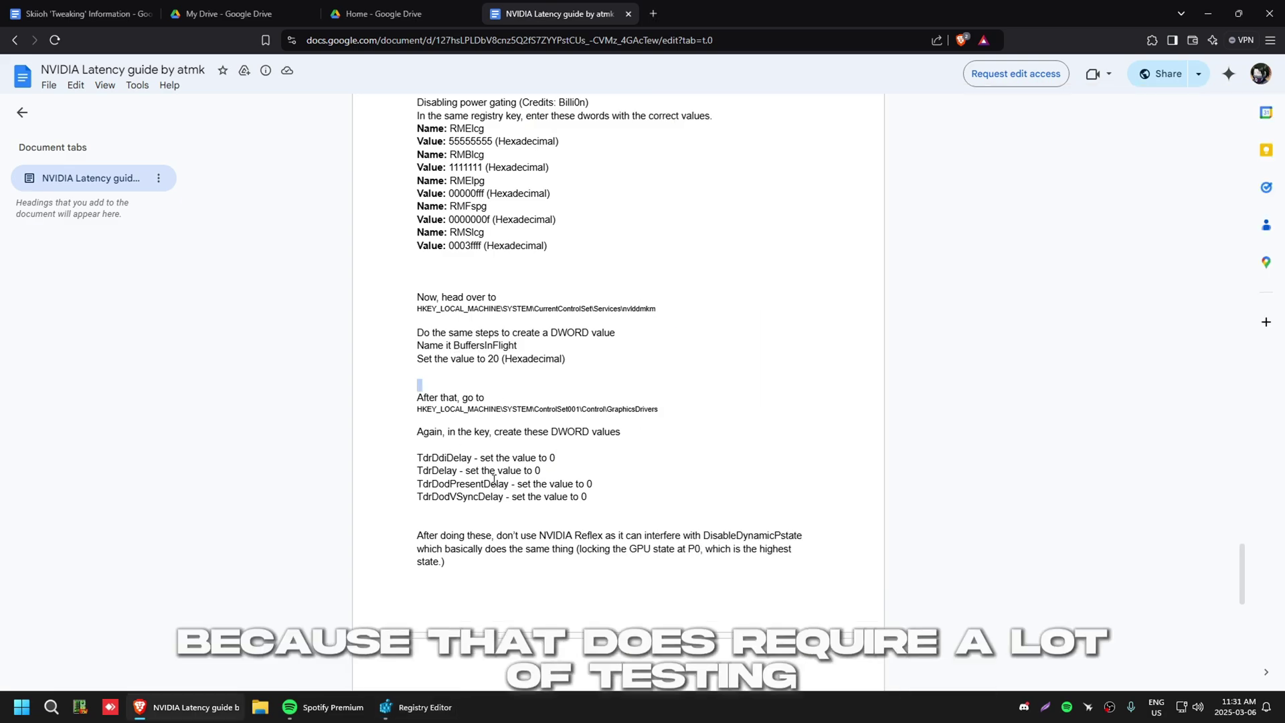
Step: Go to the ControlSet001\Control\GraphicsDrivers key using the path copied from the guide
triple_click(669, 406)
key("ctrl+c")
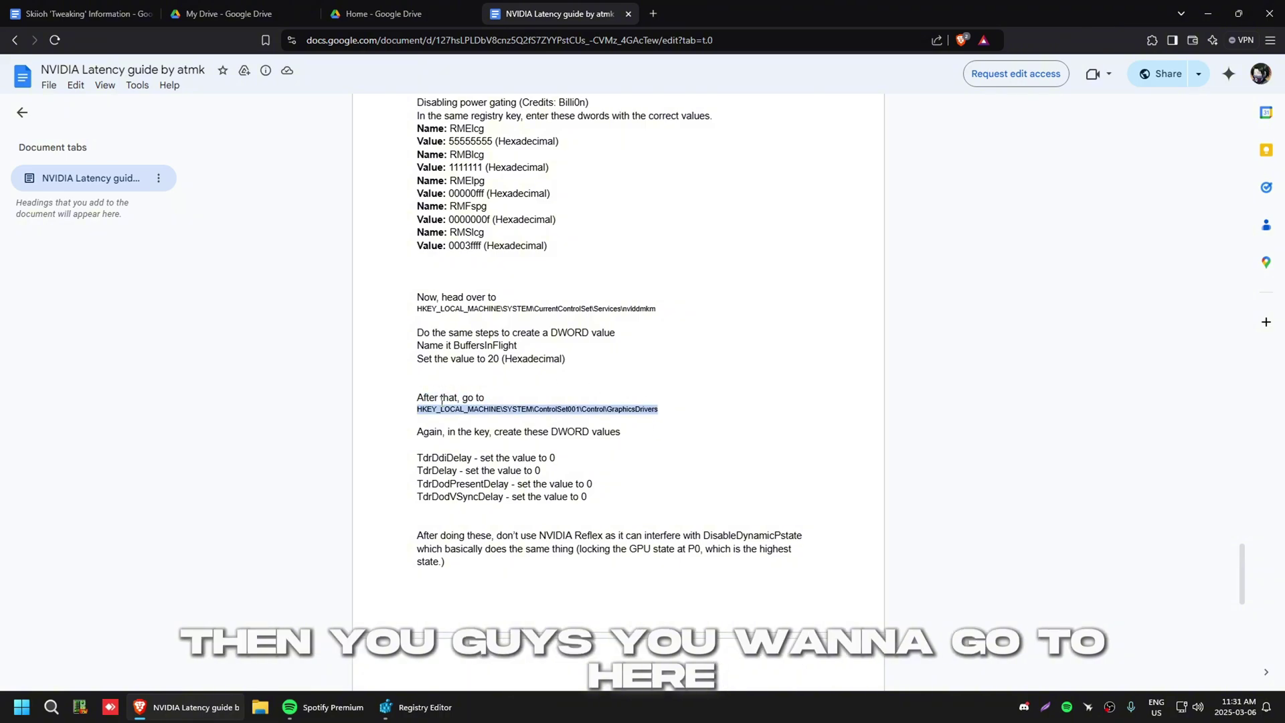
key("alt+Tab")
left_click(828, 123)
key("BackSpace")
key("ctrl+v")
key("Return")
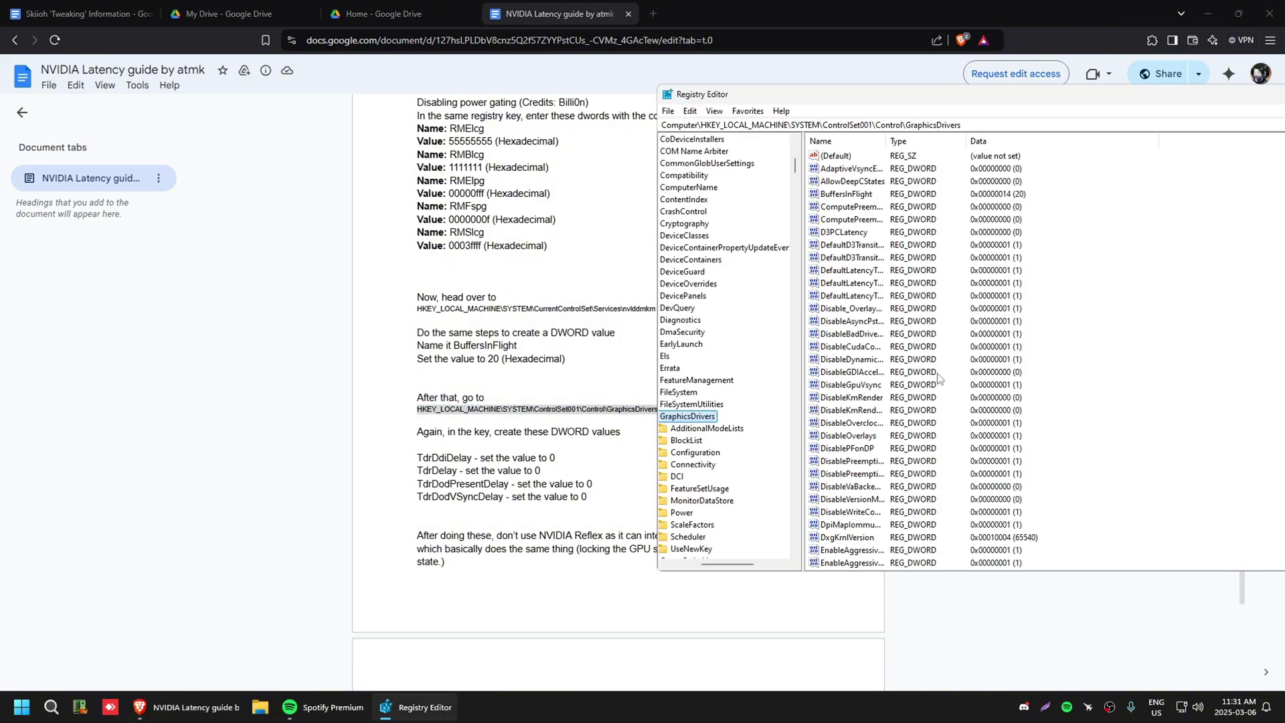
left_click(847, 181)
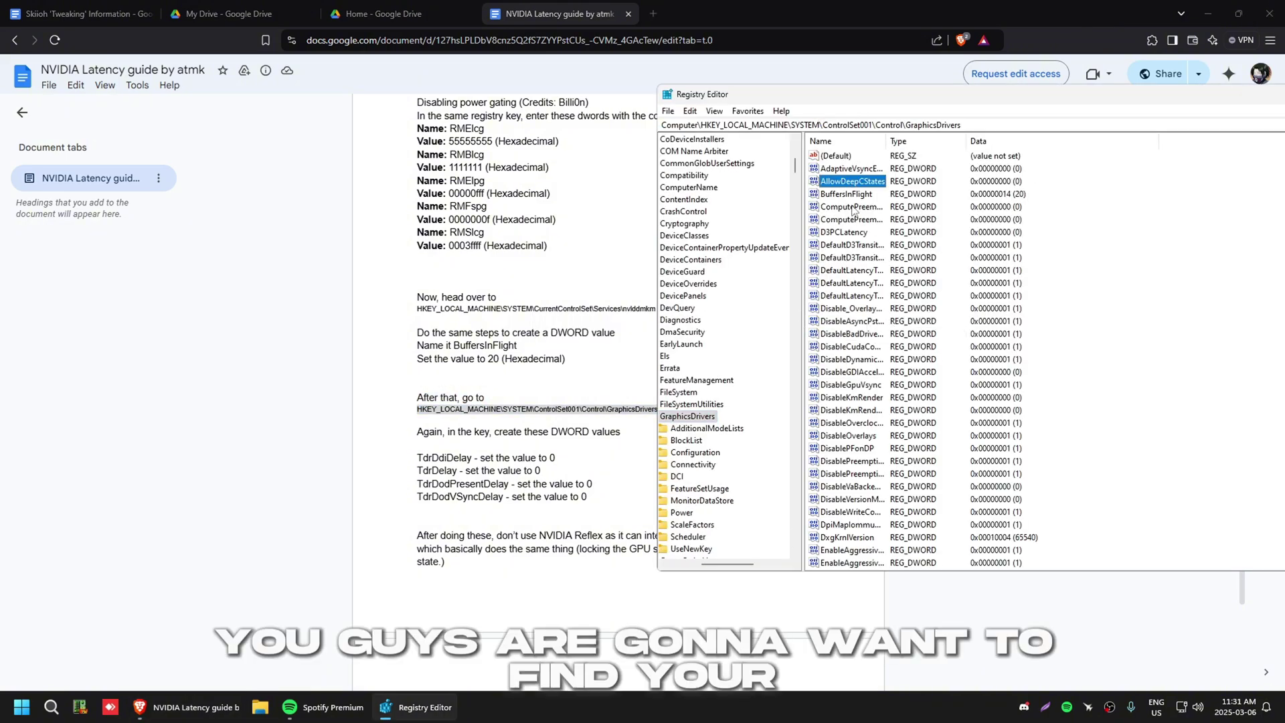
left_click(851, 208)
Step: Find TdrDdiDelay and verify TdrDdiDelay and TdrDelay are both 0
key("ctrl+f")
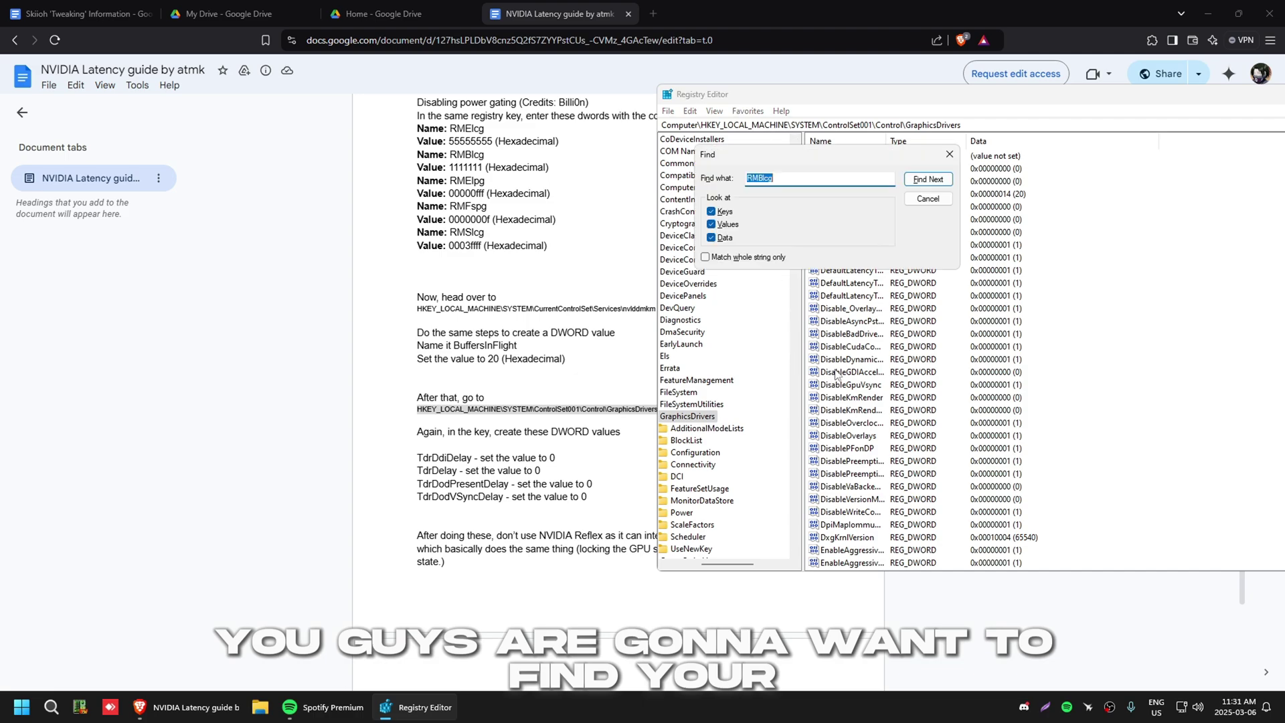
type("Tdr")
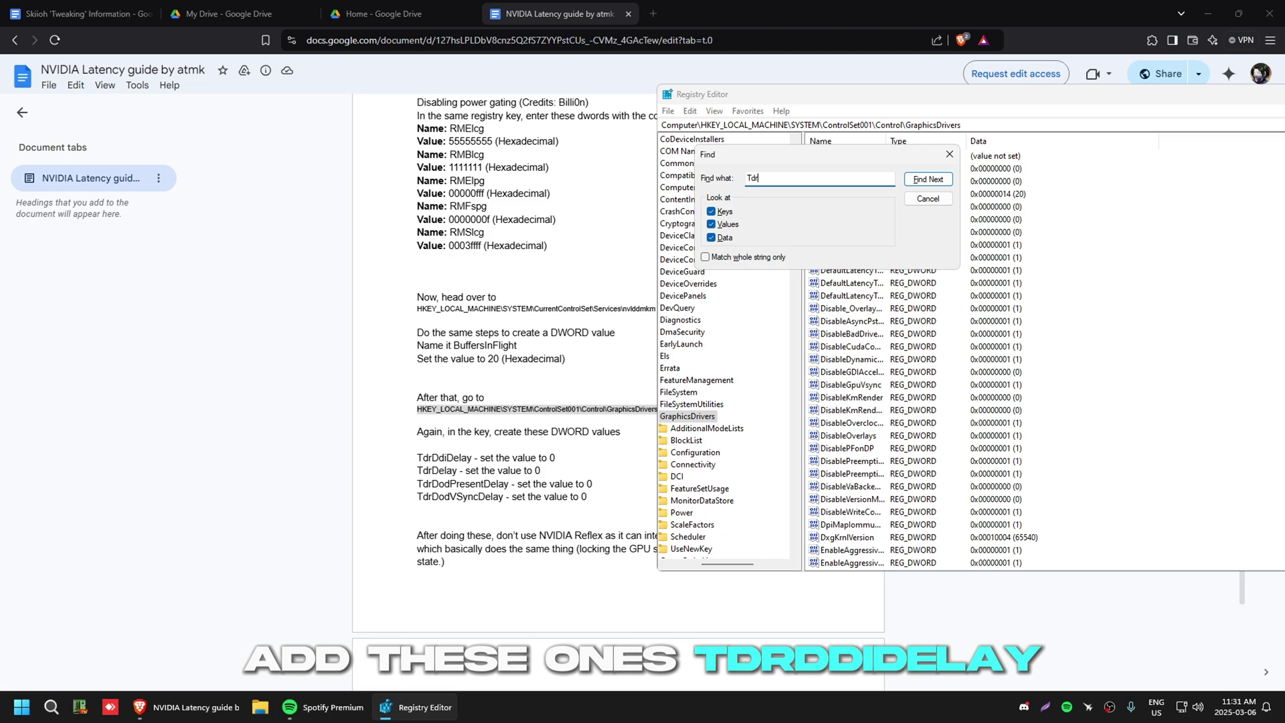
type("DdiDelay")
key("Return")
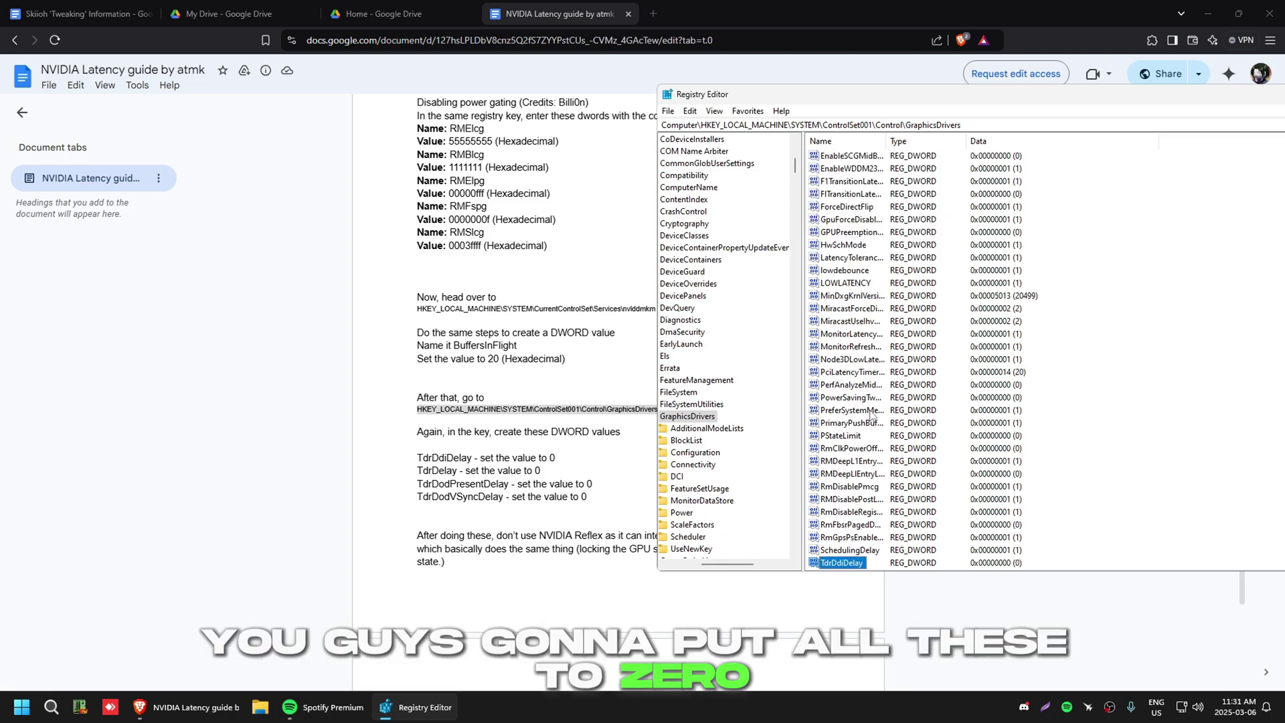
scroll(870, 415, "down", 2)
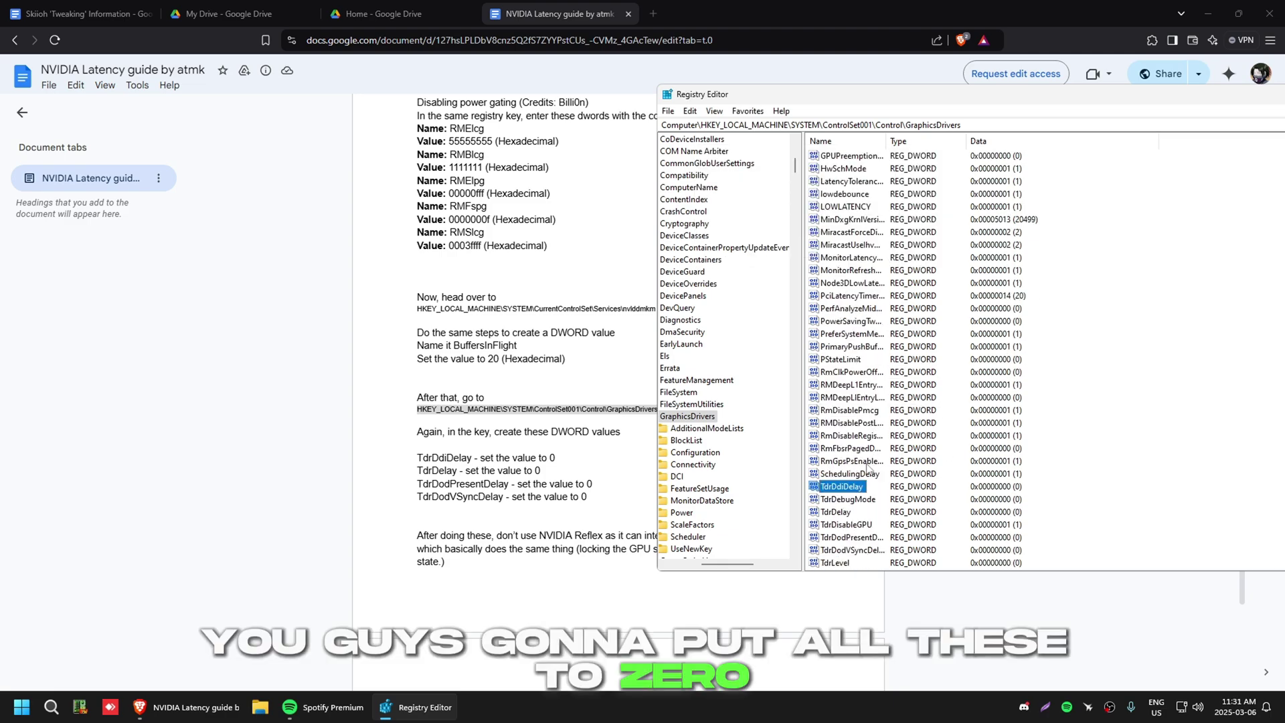
left_click(841, 525)
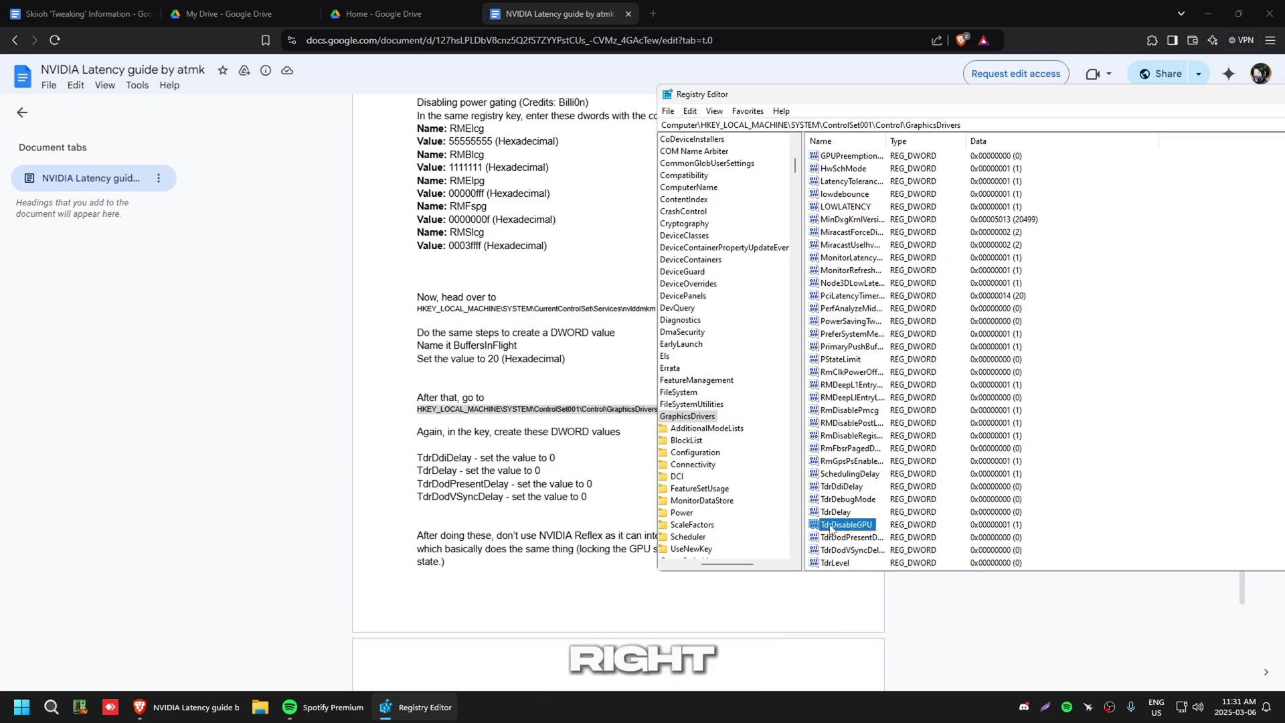
key("Up")
key("Up")
key("Up")
right_click(1099, 474)
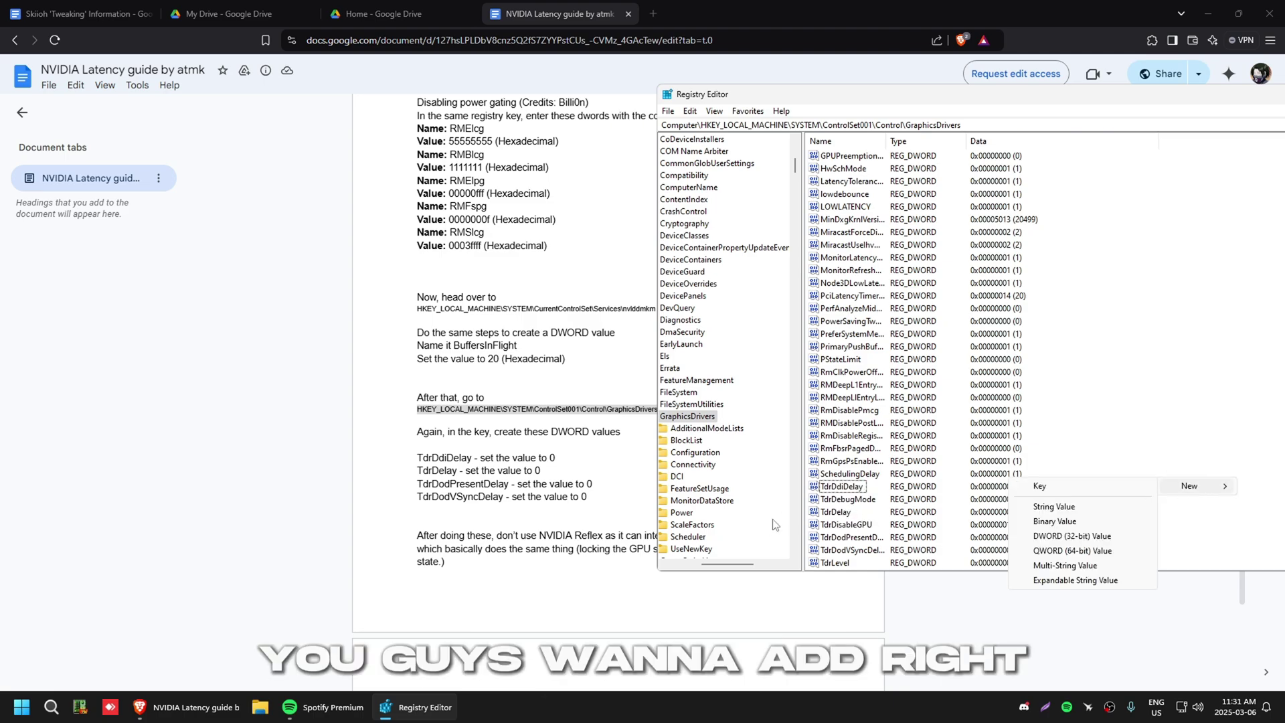
left_click(835, 513)
double_click(835, 512)
key("Return")
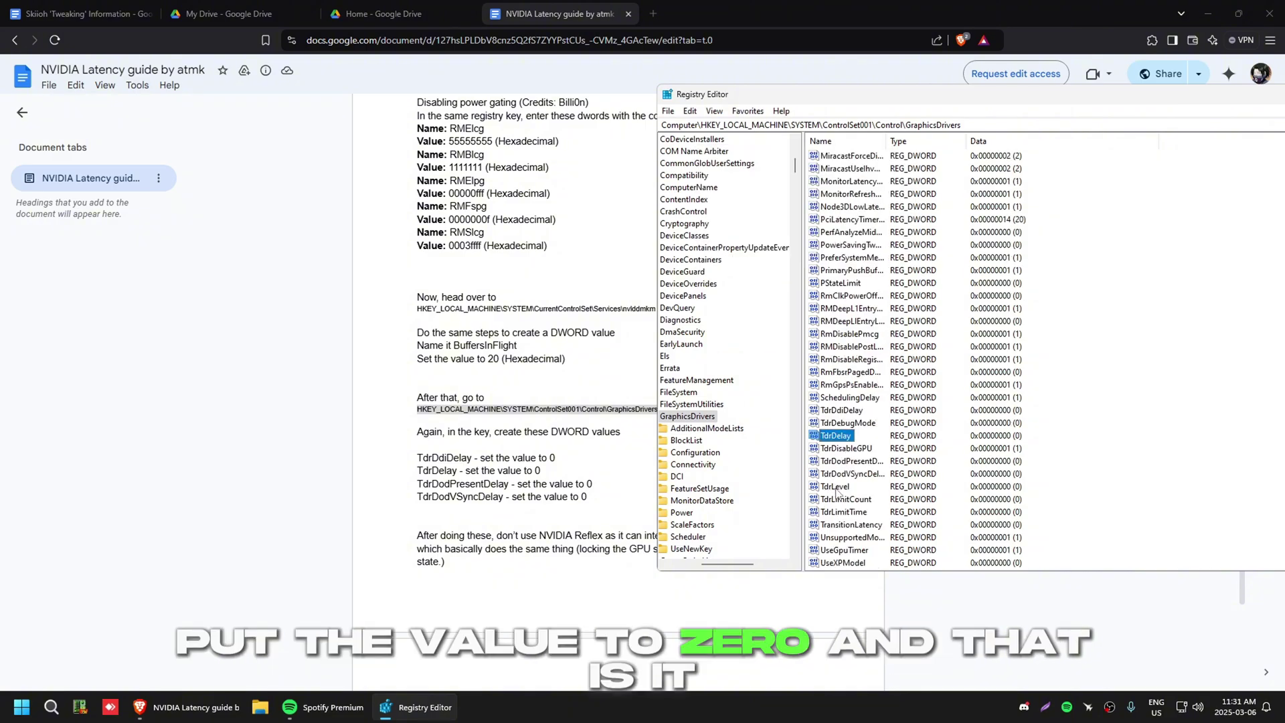
Step: Scroll the guide to Step 5: BIOS and bring up OBS Studio from the taskbar
left_click(610, 515)
scroll(610, 544, "down", 4)
scroll(610, 543, "down", 2)
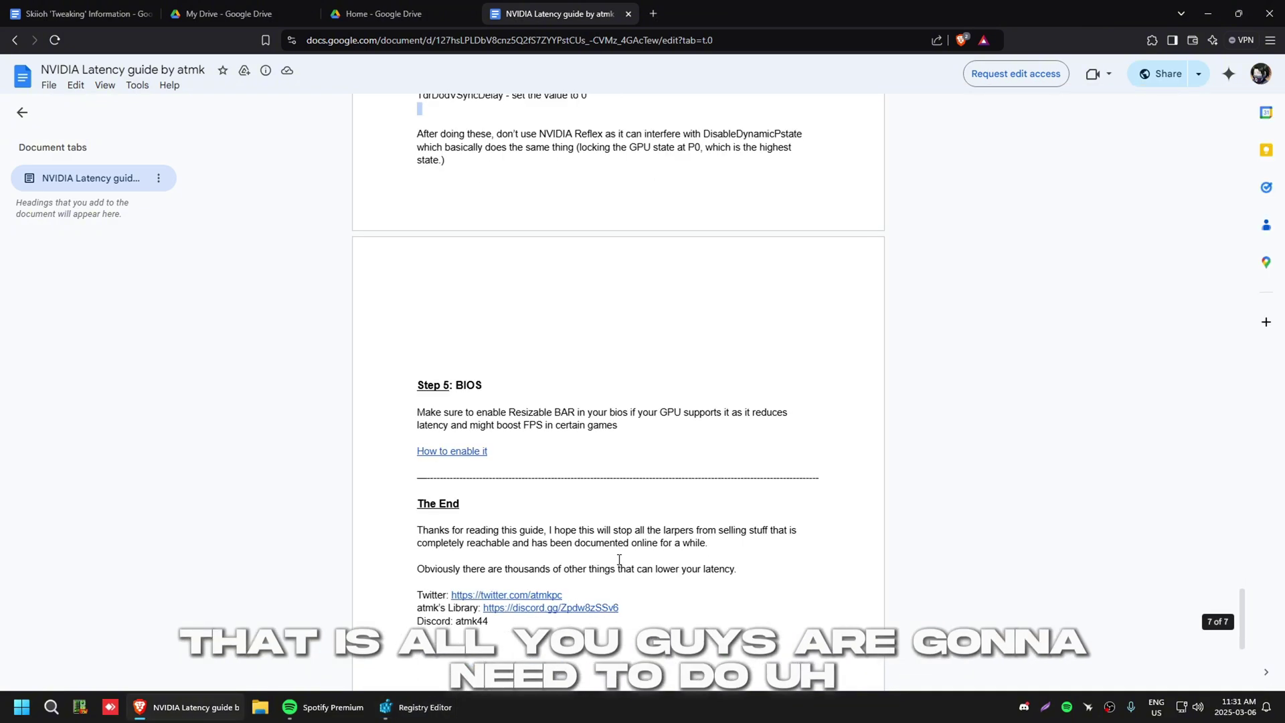
left_click(1107, 706)
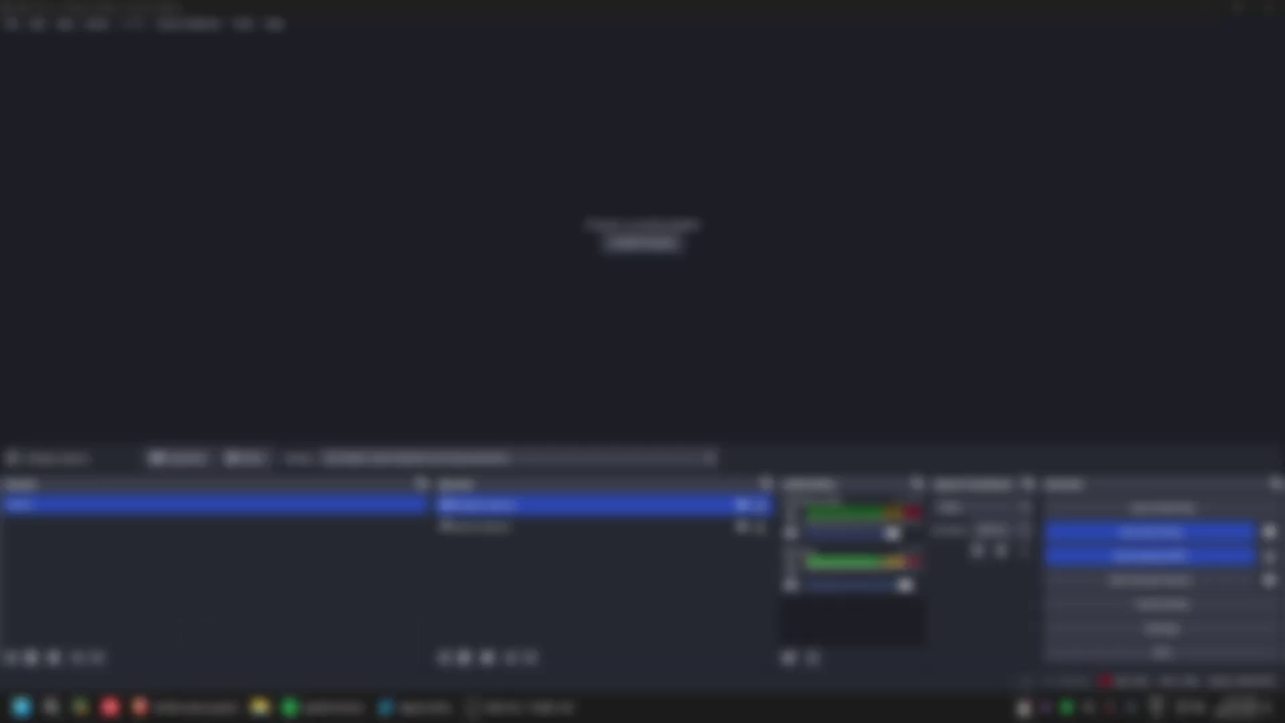